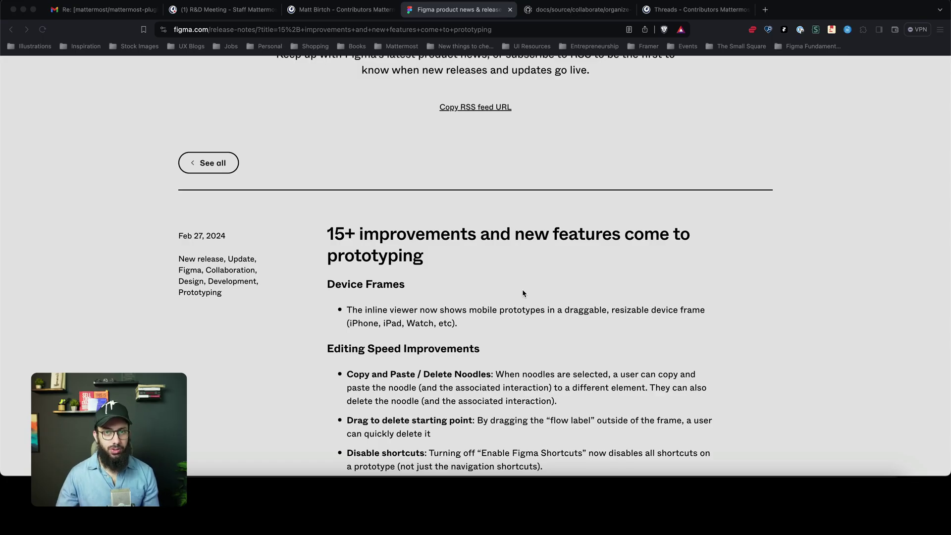
- Read through the Feb 27, 2024 prototyping release notes in Brave, then return to Figma
{"action": "scroll", "coordinate": [523, 291], "scroll_direction": "up", "scroll_amount": 2}
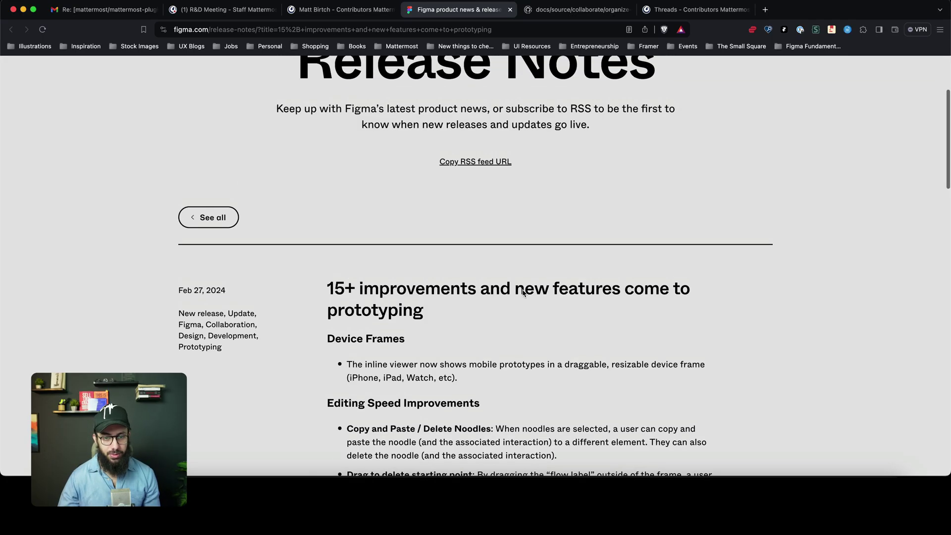
{"action": "scroll", "coordinate": [523, 291], "scroll_direction": "down", "scroll_amount": 1}
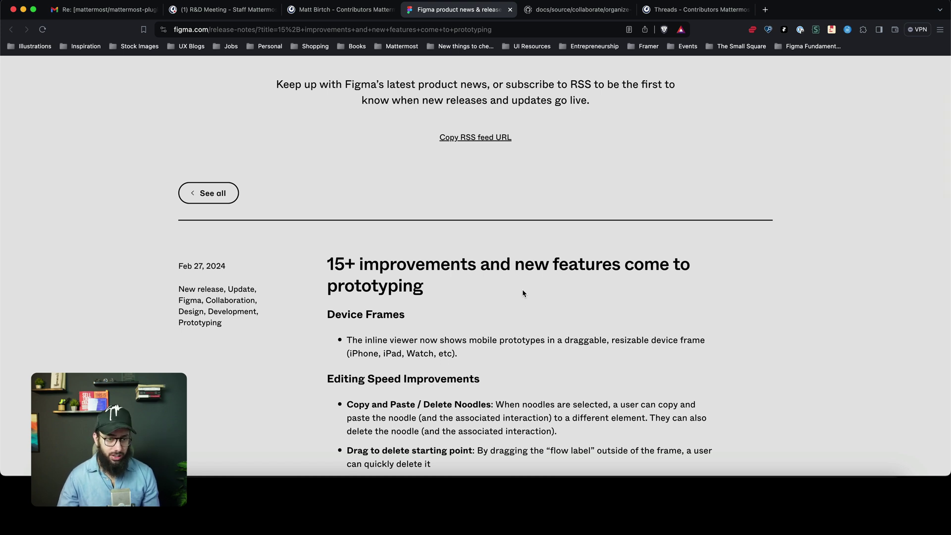
{"action": "scroll", "coordinate": [522, 292], "scroll_direction": "down", "scroll_amount": 1}
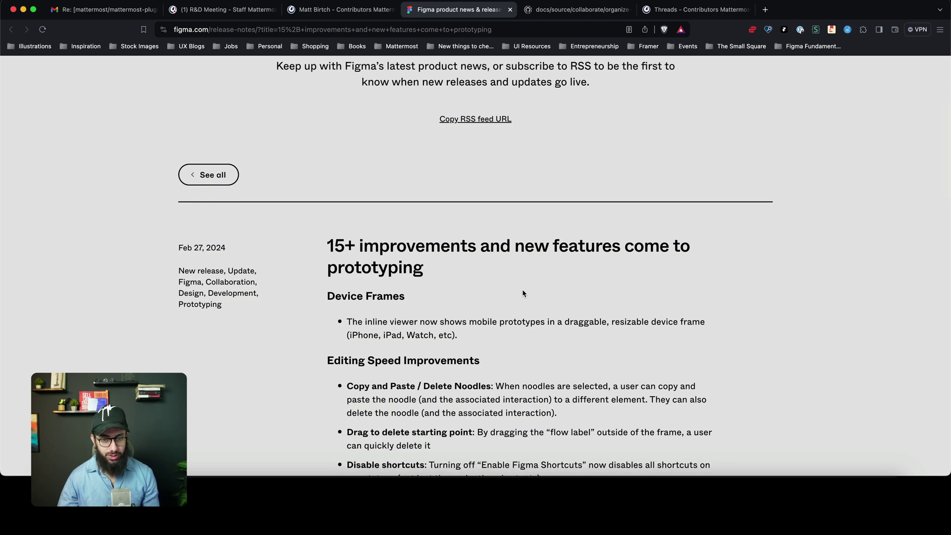
{"action": "scroll", "coordinate": [523, 290], "scroll_direction": "down", "scroll_amount": 1}
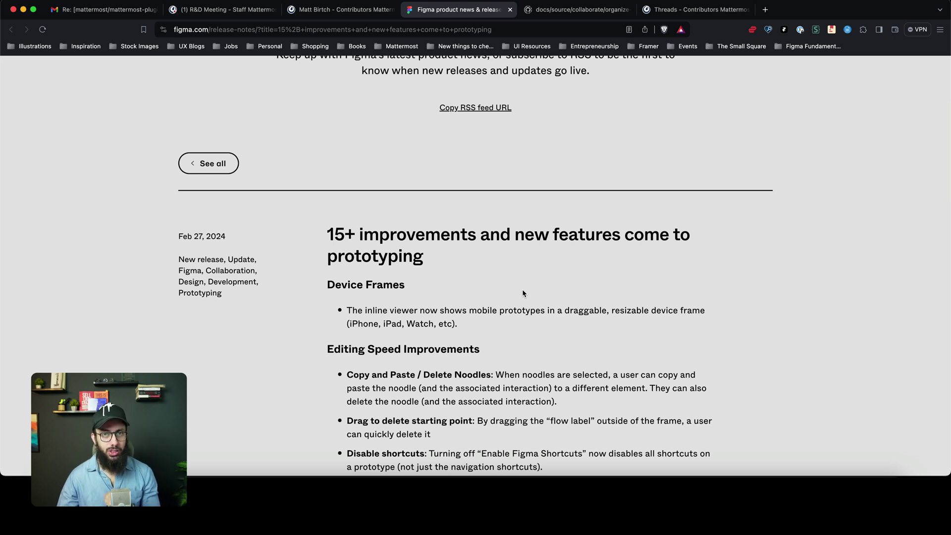
{"action": "scroll", "coordinate": [523, 292], "scroll_direction": "down", "scroll_amount": 1}
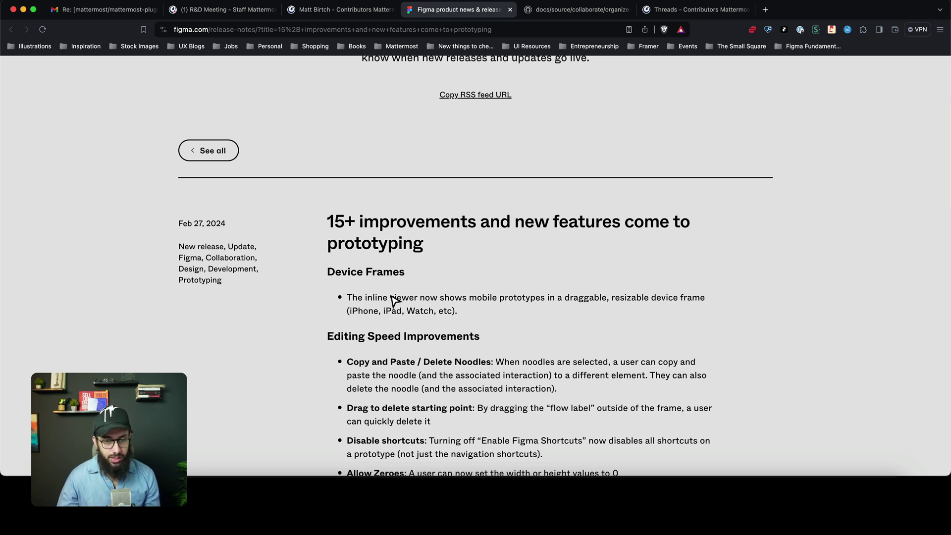
{"action": "scroll", "coordinate": [426, 297], "scroll_direction": "down", "scroll_amount": 4}
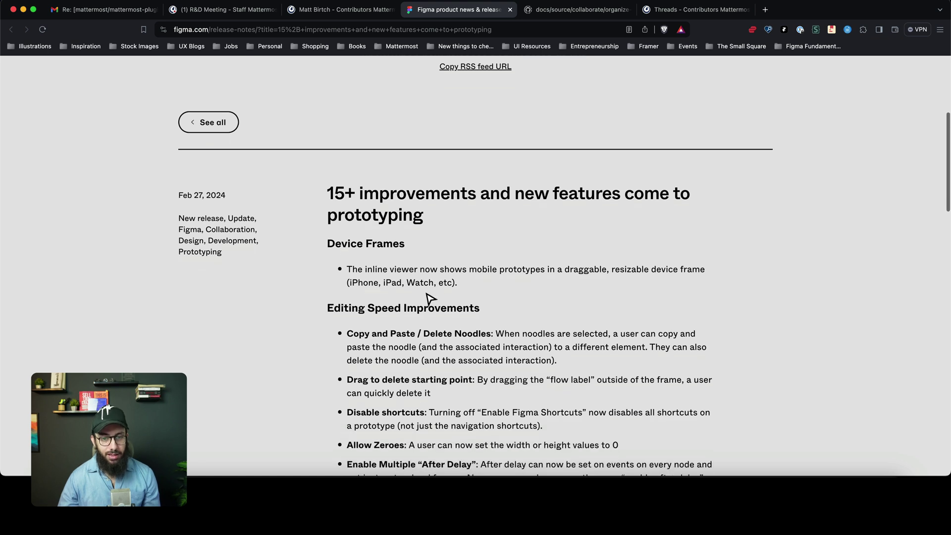
{"action": "scroll", "coordinate": [435, 296], "scroll_direction": "down", "scroll_amount": 1}
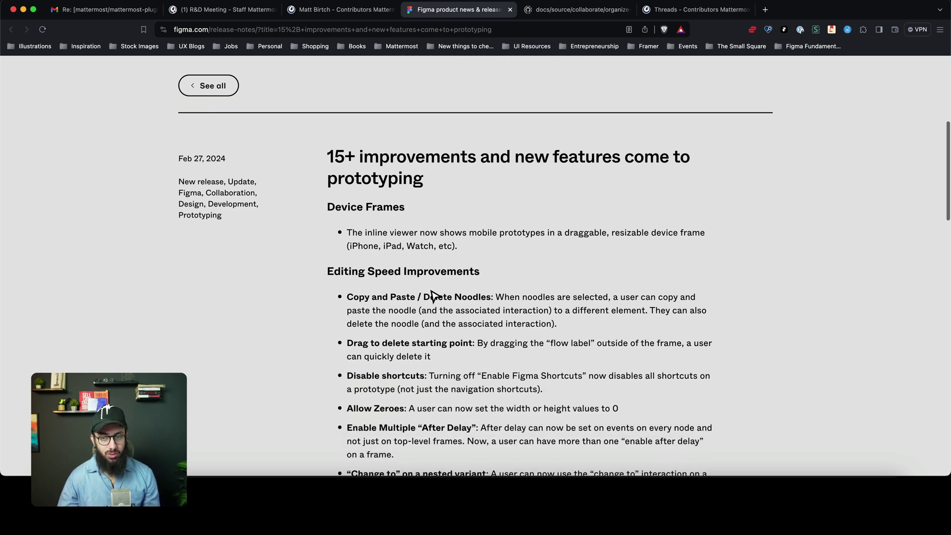
{"action": "key", "text": "super+Tab"}
{"action": "key", "text": "super+Tab"}
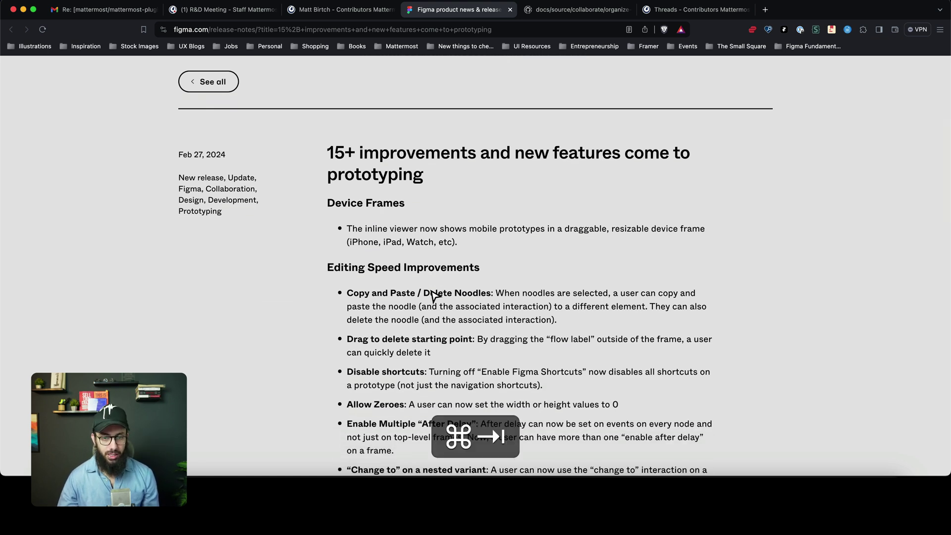
- Open the inline prototype preview of Home, resized and moved to the canvas's right side
{"action": "scroll", "coordinate": [438, 274], "scroll_direction": "down", "scroll_amount": 5}
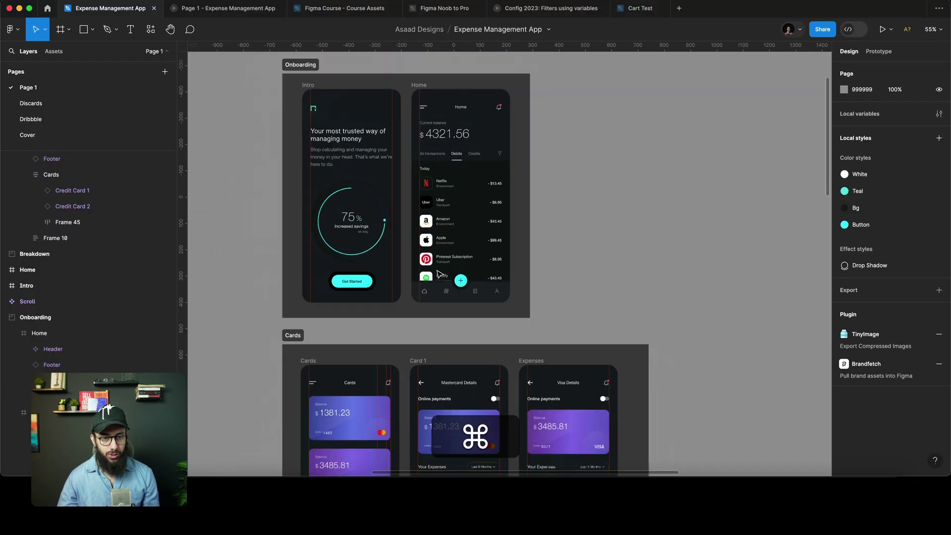
{"action": "key", "text": "shift+space"}
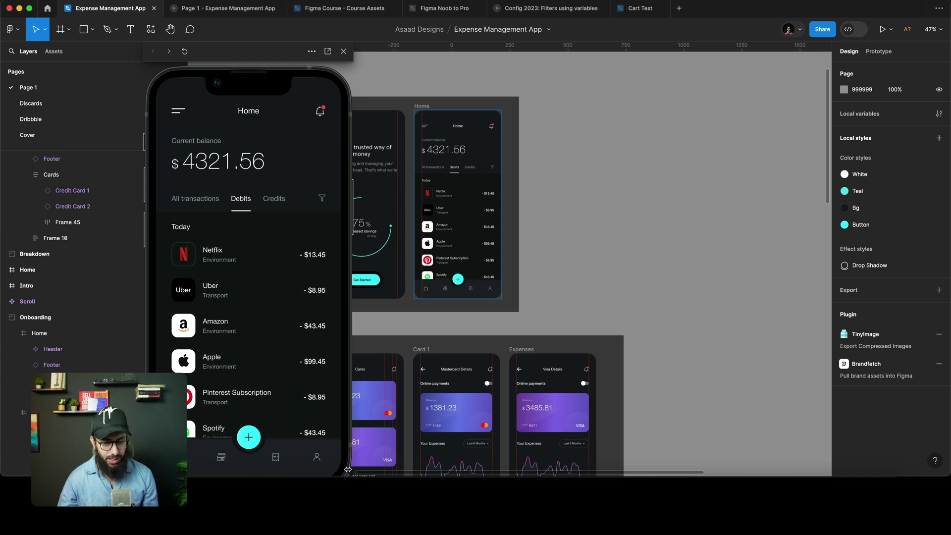
{"action": "left_click_drag", "start_coordinate": [349, 471], "coordinate": [279, 336]}
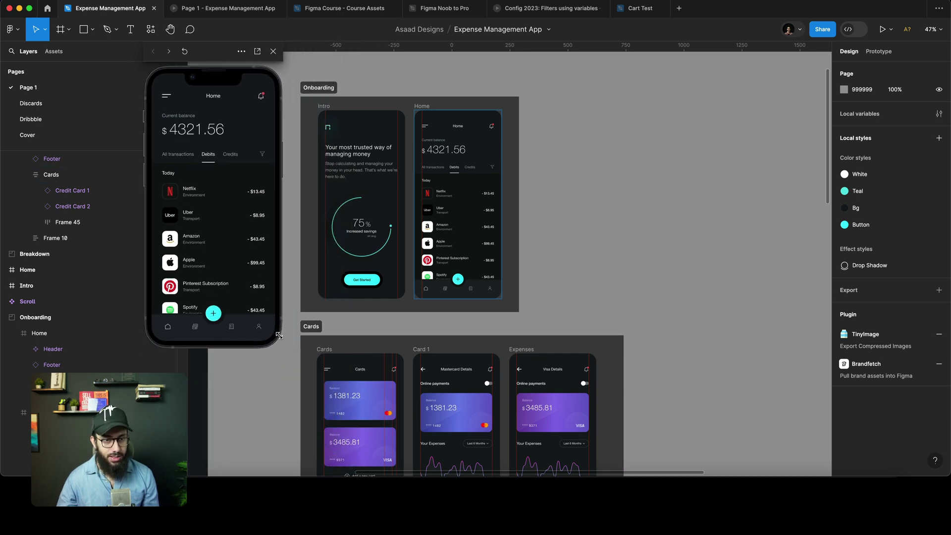
{"action": "left_click_drag", "start_coordinate": [224, 57], "coordinate": [859, 57]}
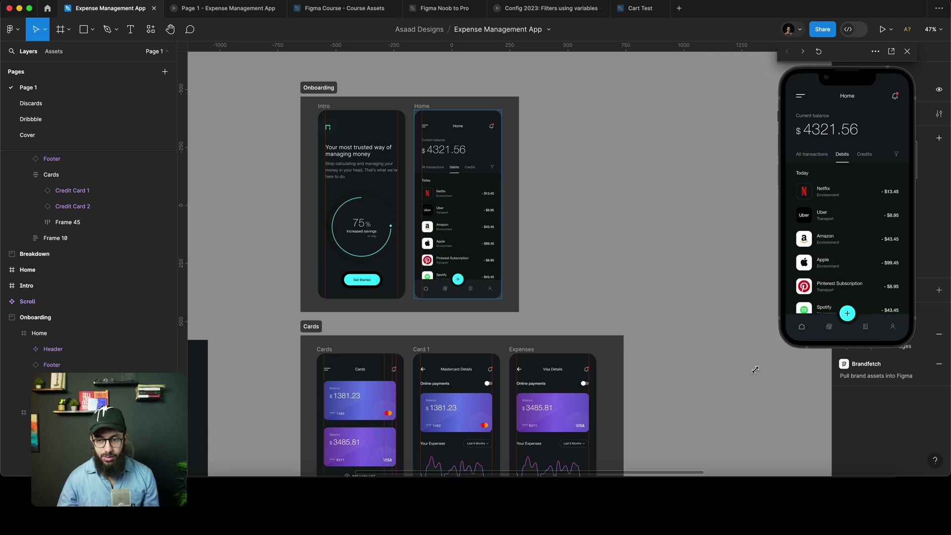
{"action": "left_click_drag", "start_coordinate": [755, 370], "coordinate": [673, 443]}
{"action": "left_click_drag", "start_coordinate": [850, 59], "coordinate": [752, 75]}
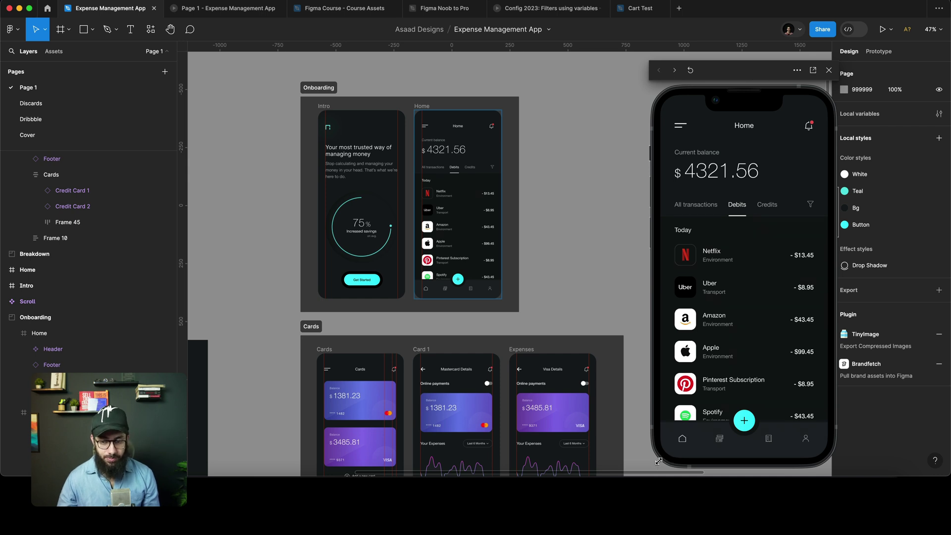
{"action": "left_click_drag", "start_coordinate": [659, 461], "coordinate": [731, 375]}
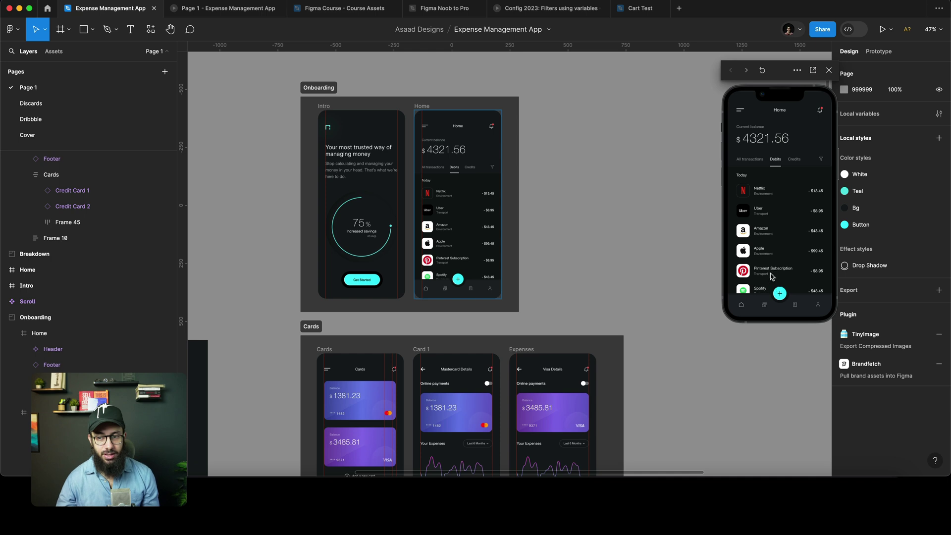
- Navigate the preview to the Cards screen, close it, and return to the release notes
{"action": "left_click", "coordinate": [765, 304]}
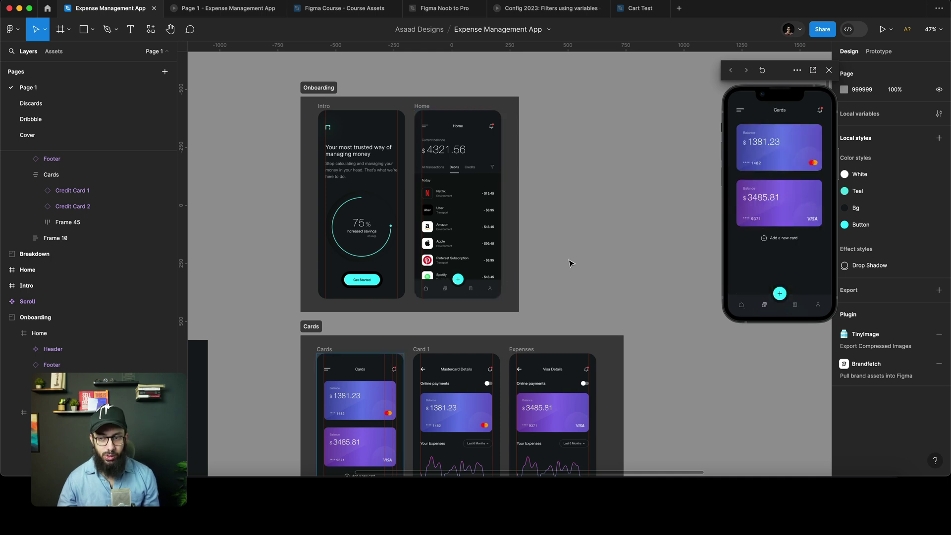
{"action": "scroll", "coordinate": [569, 235], "scroll_direction": "down", "scroll_amount": 5}
{"action": "scroll", "coordinate": [565, 228], "scroll_direction": "up", "scroll_amount": 5}
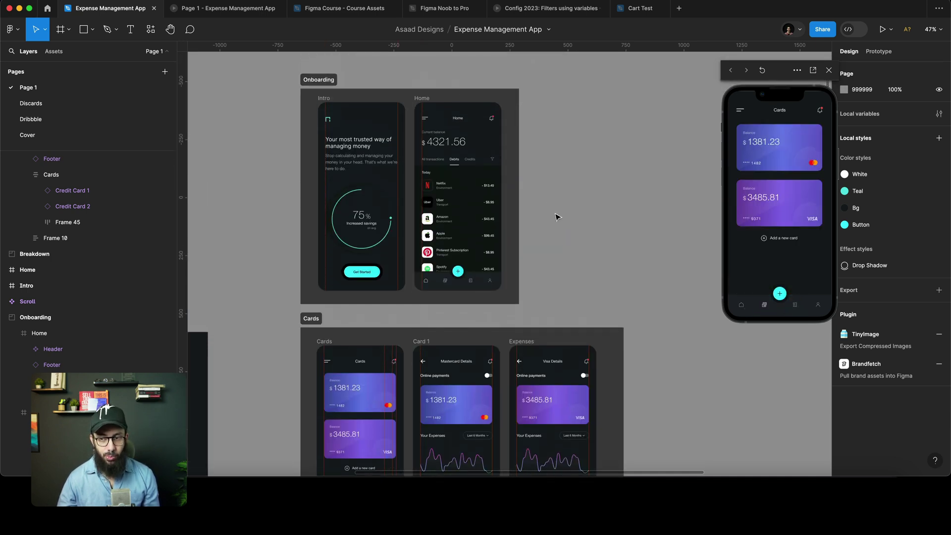
{"action": "scroll", "coordinate": [554, 208], "scroll_direction": "up", "scroll_amount": 3}
{"action": "left_click", "coordinate": [829, 70]}
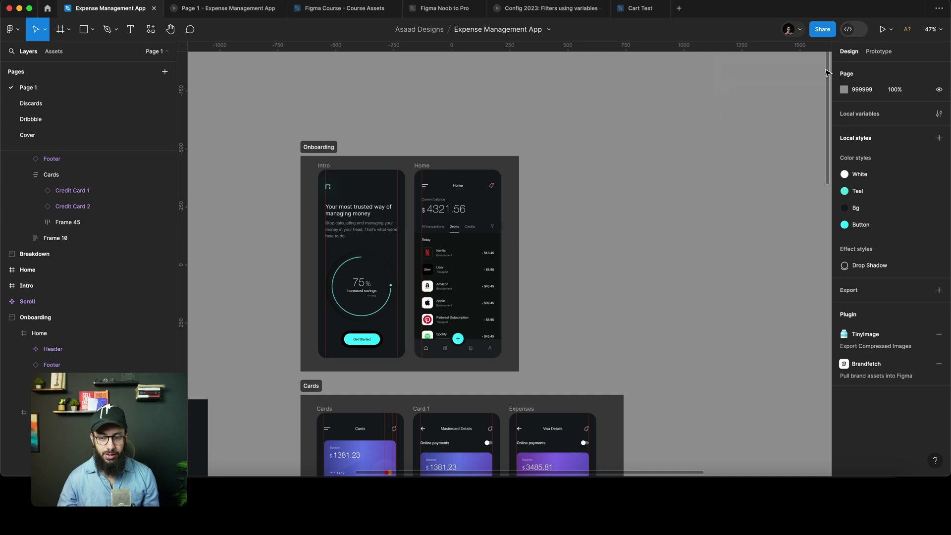
{"action": "key", "text": "super+Tab"}
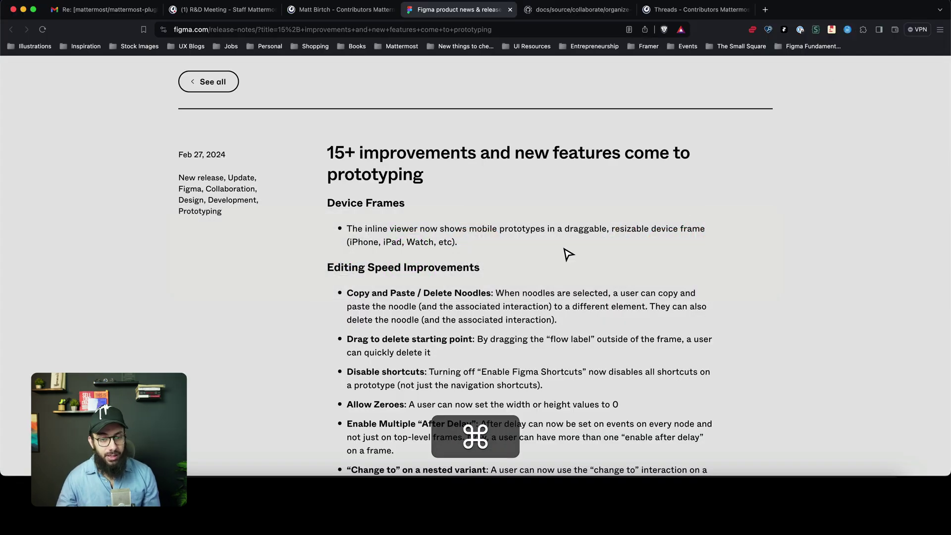
- Skim the editing speed improvements in the release notes, then return to the Figma file
{"action": "scroll", "coordinate": [557, 254], "scroll_direction": "down", "scroll_amount": 2}
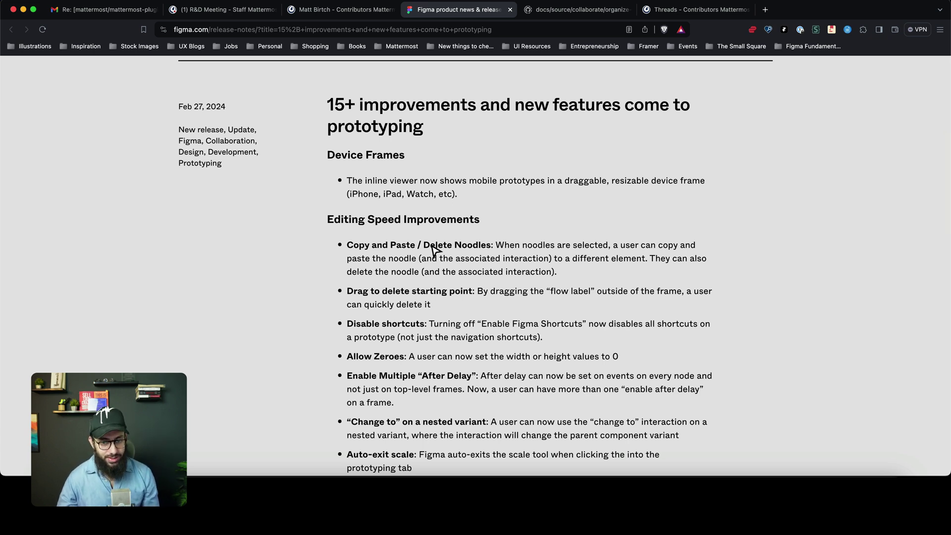
{"action": "key", "text": "super+Tab"}
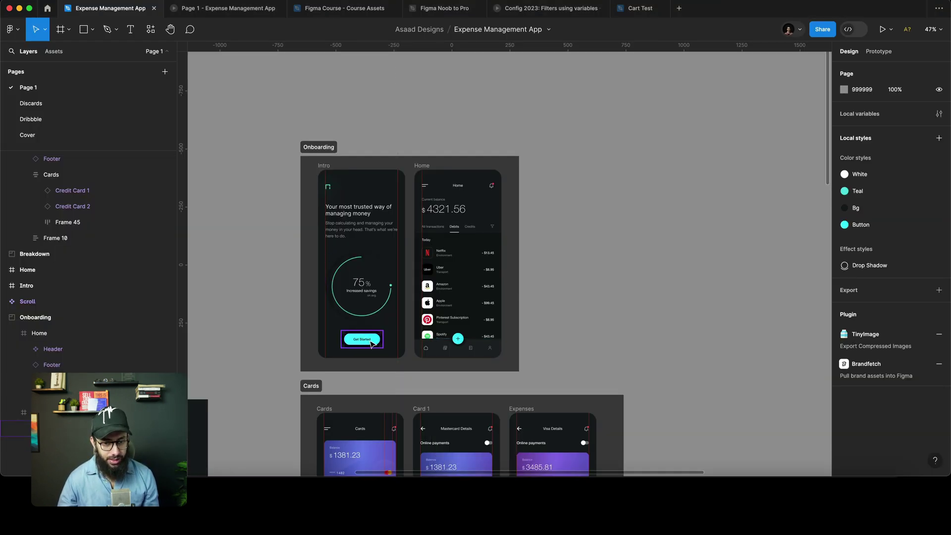
- Delete the + button's Tap → Navigate to Cards connection, then undo to restore it
{"action": "left_click", "coordinate": [372, 344]}
{"action": "left_click", "coordinate": [459, 338]}
{"action": "scroll", "coordinate": [462, 331], "scroll_direction": "down", "scroll_amount": 3}
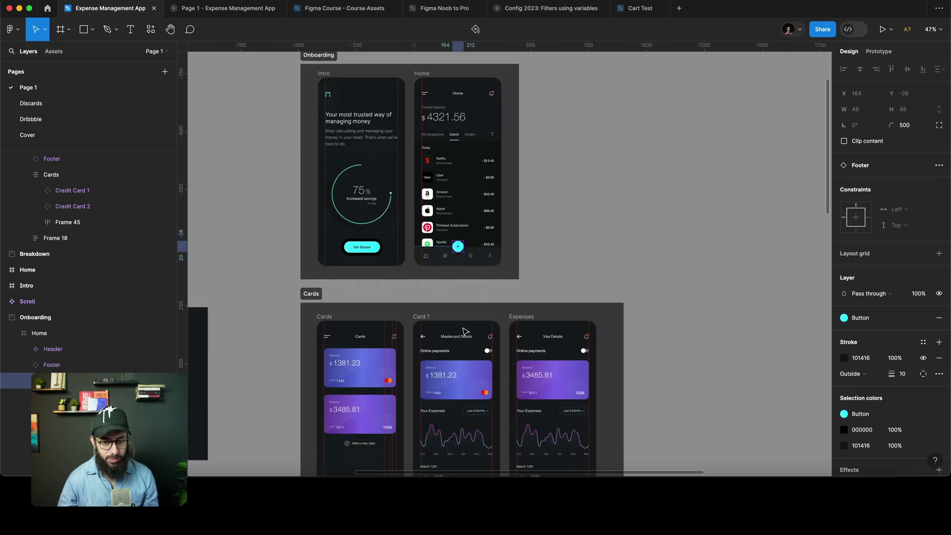
{"action": "key", "text": "shift+e"}
{"action": "left_click", "coordinate": [380, 285]}
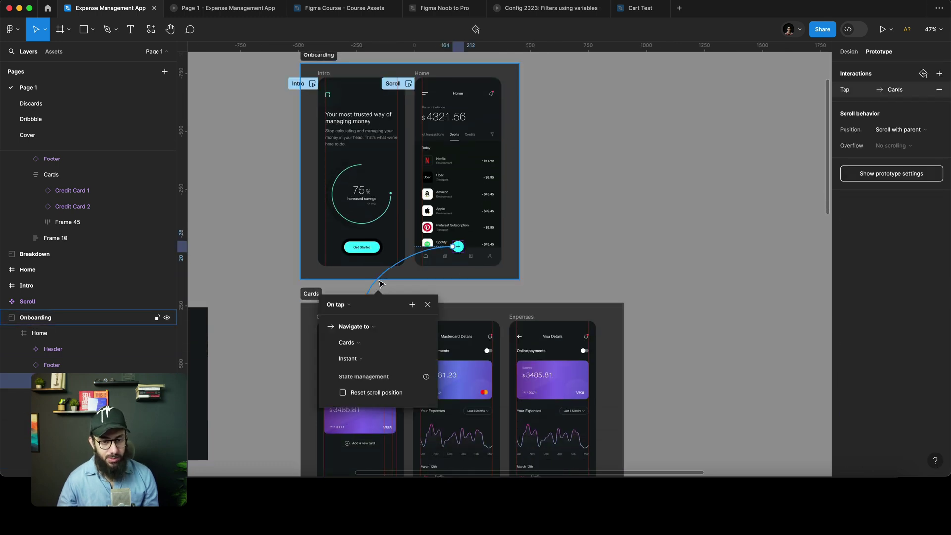
{"action": "key", "text": "BackSpace"}
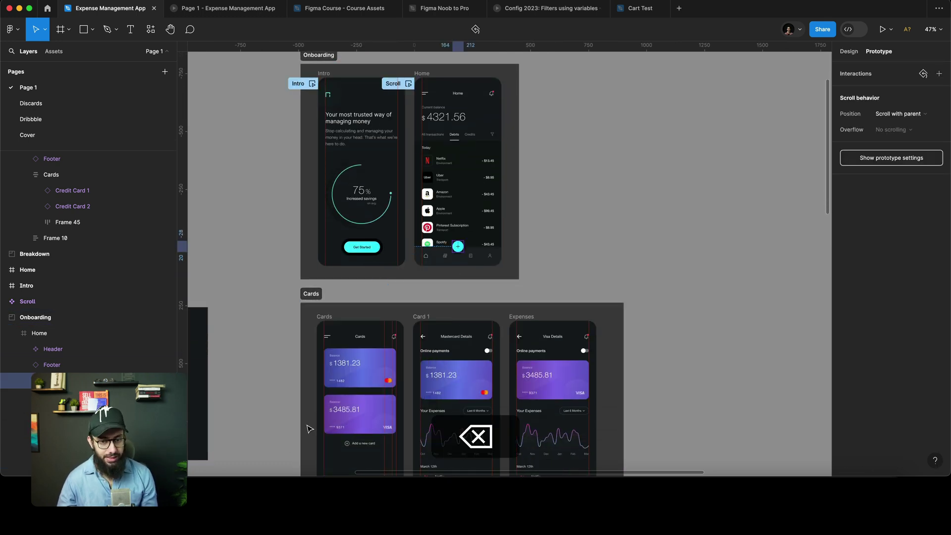
{"action": "key", "text": "super+z"}
{"action": "scroll", "coordinate": [416, 350], "scroll_direction": "down", "scroll_amount": 3}
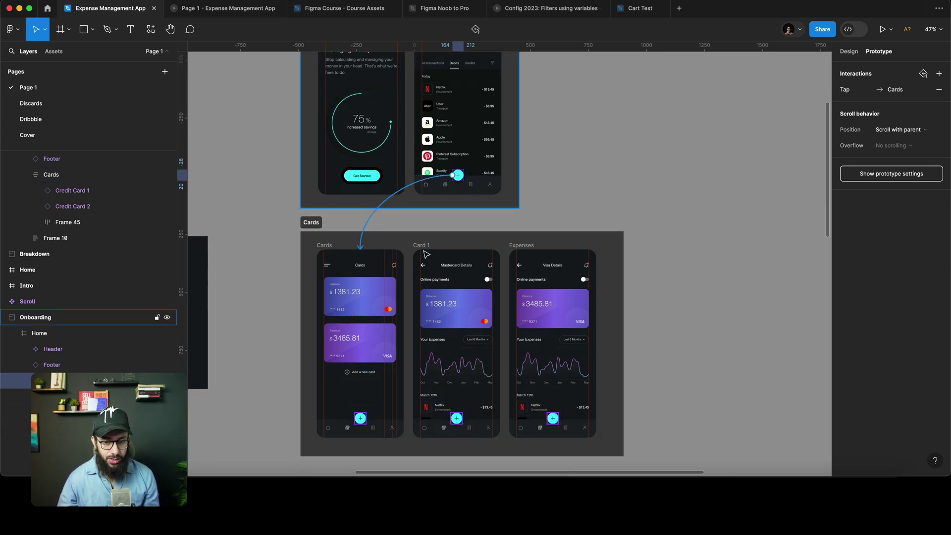
- Copy the + button's Tap → Cards interaction
{"action": "scroll", "coordinate": [426, 254], "scroll_direction": "down", "scroll_amount": 10}
{"action": "scroll", "coordinate": [366, 270], "scroll_direction": "up", "scroll_amount": 9}
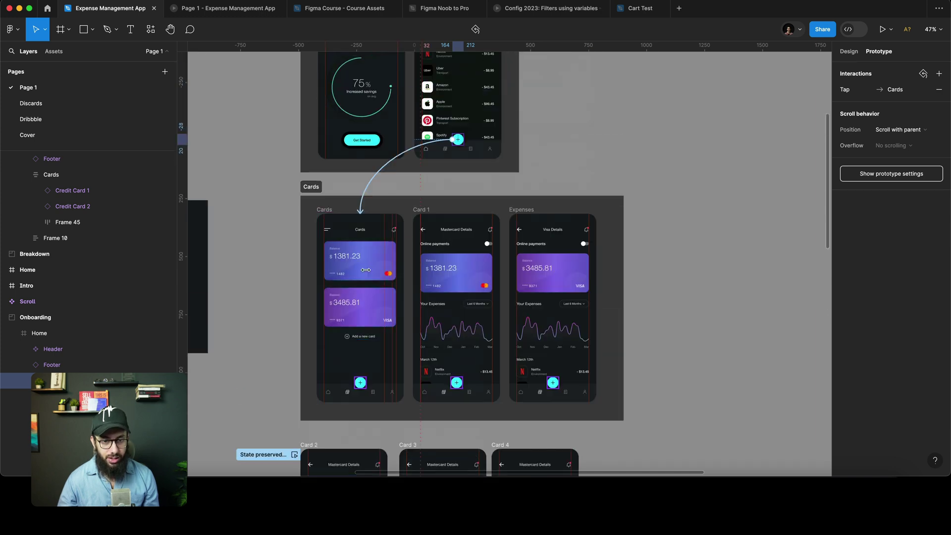
{"action": "left_click", "coordinate": [370, 189]}
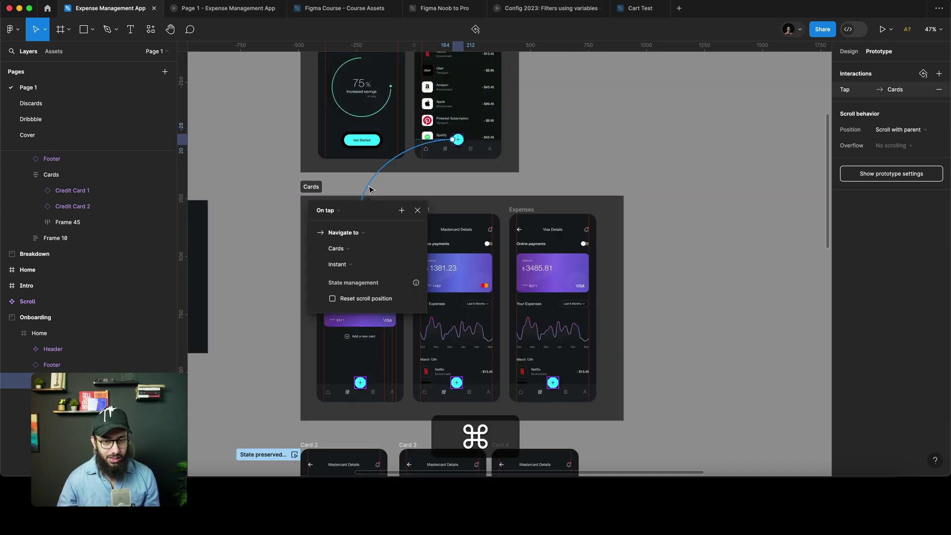
{"action": "key", "text": "super+c"}
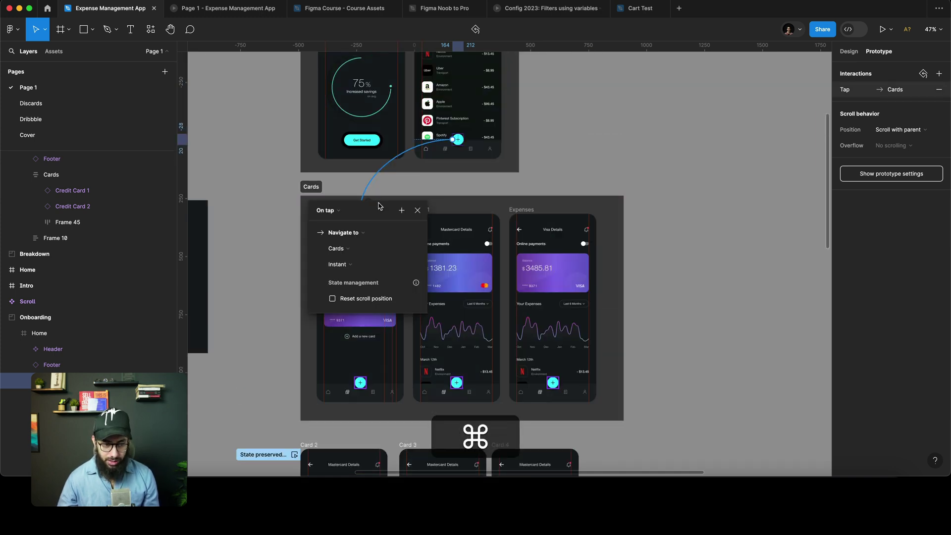
- Paste the Tap → Cards interaction onto the + buttons and the Primary Buttons of Cards 2, 3 and 4
{"action": "left_click", "coordinate": [460, 389], "text": "super"}
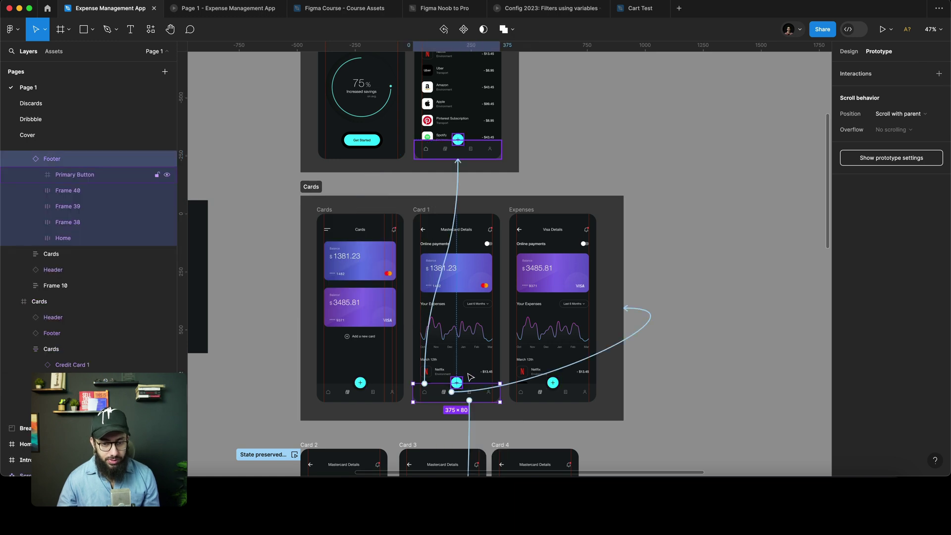
{"action": "left_click", "coordinate": [461, 382], "text": "super"}
{"action": "left_click", "coordinate": [553, 383], "text": "shift+super"}
{"action": "scroll", "coordinate": [541, 409], "scroll_direction": "down", "scroll_amount": 5}
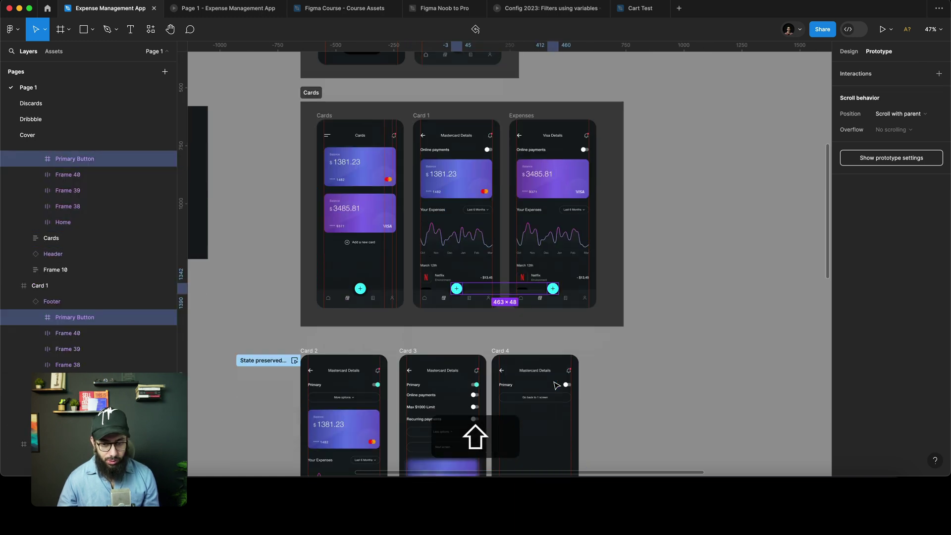
{"action": "left_click", "coordinate": [535, 444], "text": "shift"}
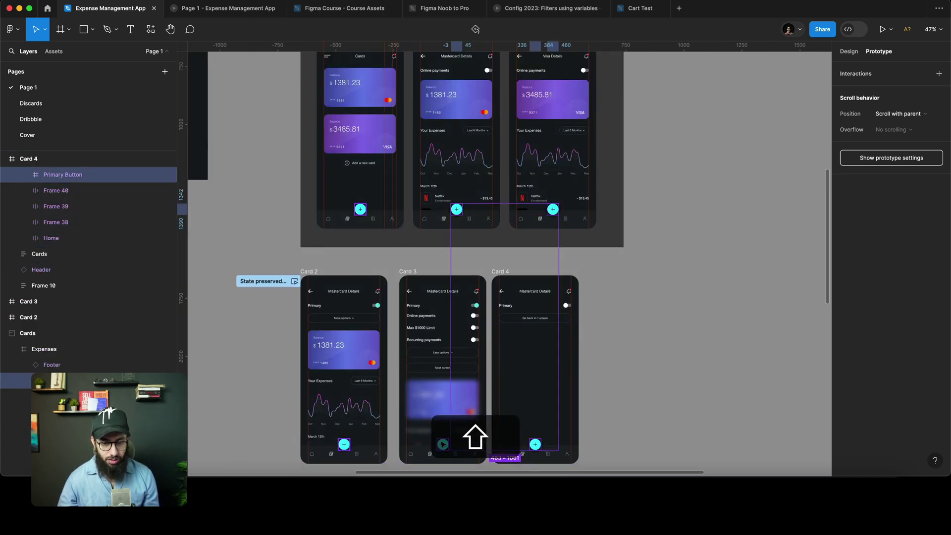
{"action": "left_click", "coordinate": [443, 443], "text": "shift"}
{"action": "left_click", "coordinate": [344, 444], "text": "shift+super"}
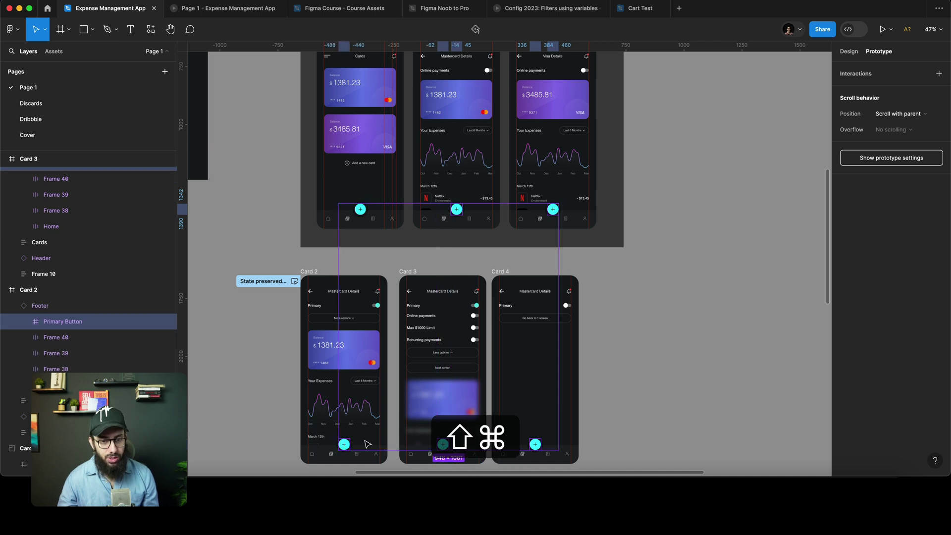
{"action": "key", "text": "super+v"}
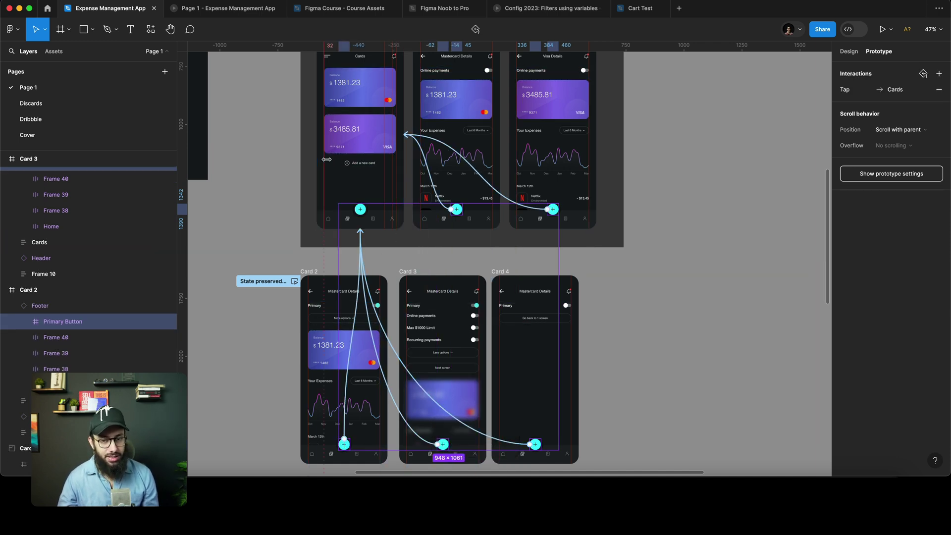
- Glance at the release notes in Brave, then undo the recent changes in Figma
{"action": "key", "text": "super+Tab"}
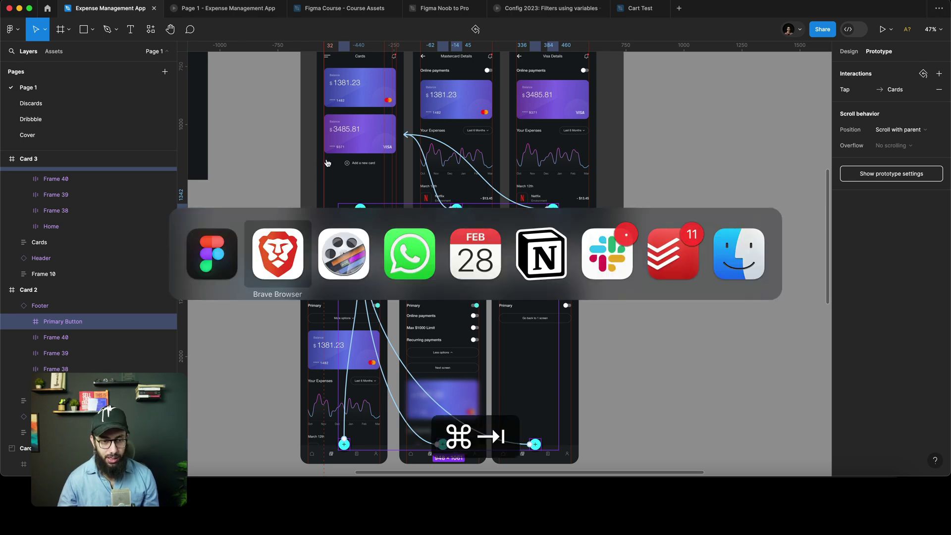
{"action": "scroll", "coordinate": [421, 208], "scroll_direction": "down", "scroll_amount": 2}
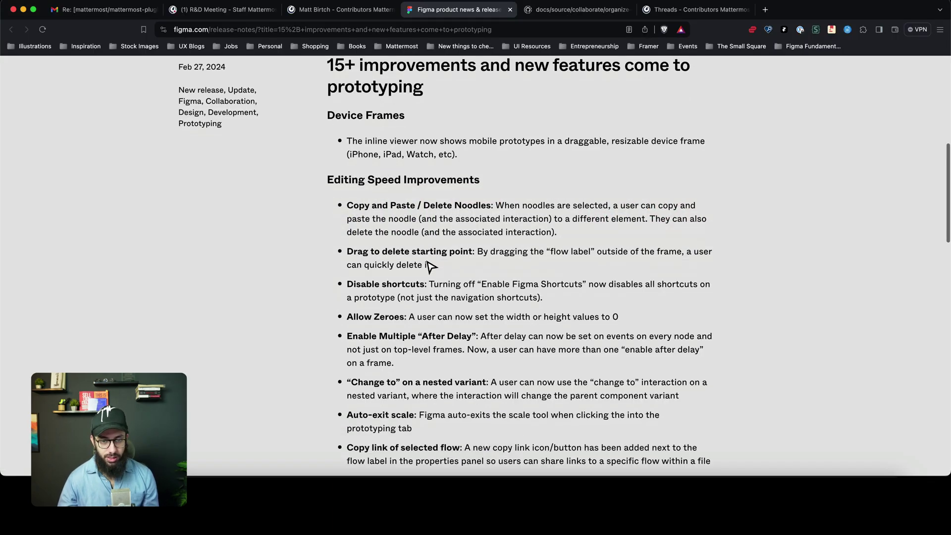
{"action": "key", "text": "super+Tab"}
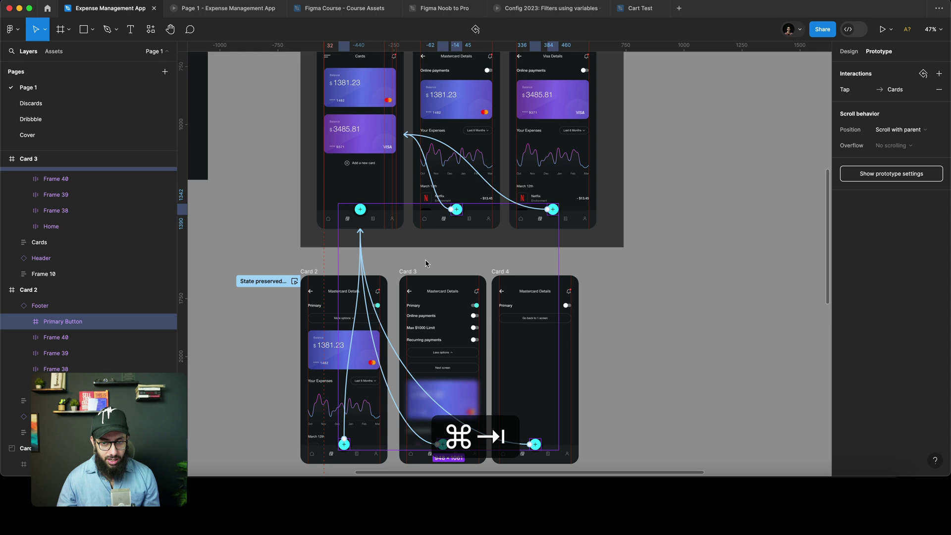
{"action": "key", "text": "super+z"}
{"action": "key", "text": "super+z"}
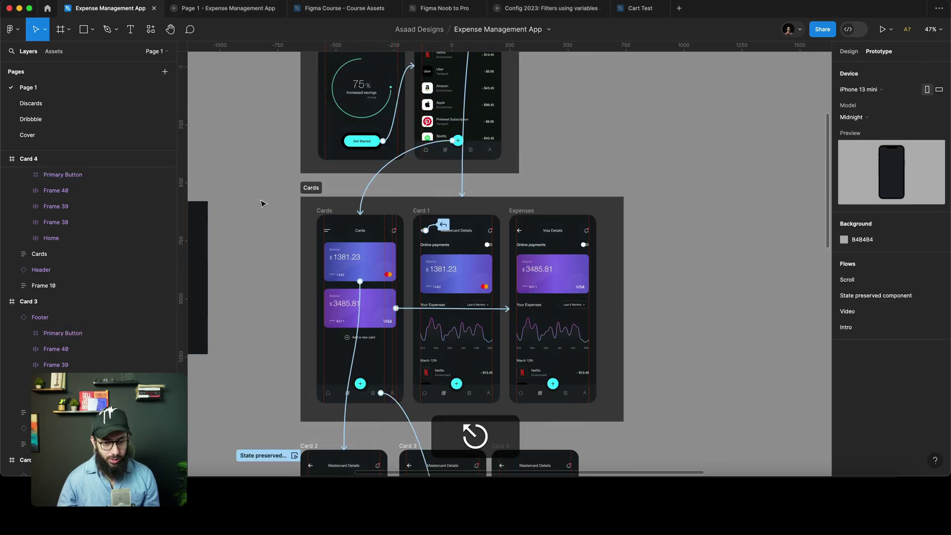
{"action": "scroll", "coordinate": [285, 202], "scroll_direction": "down", "scroll_amount": 5}
{"action": "scroll", "coordinate": [278, 202], "scroll_direction": "up", "scroll_amount": 3}
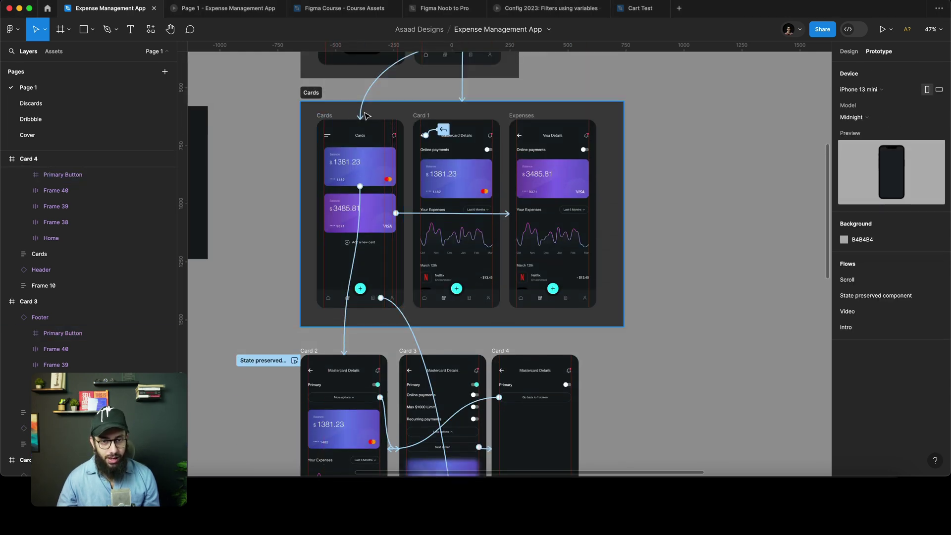
{"action": "left_click", "coordinate": [422, 115]}
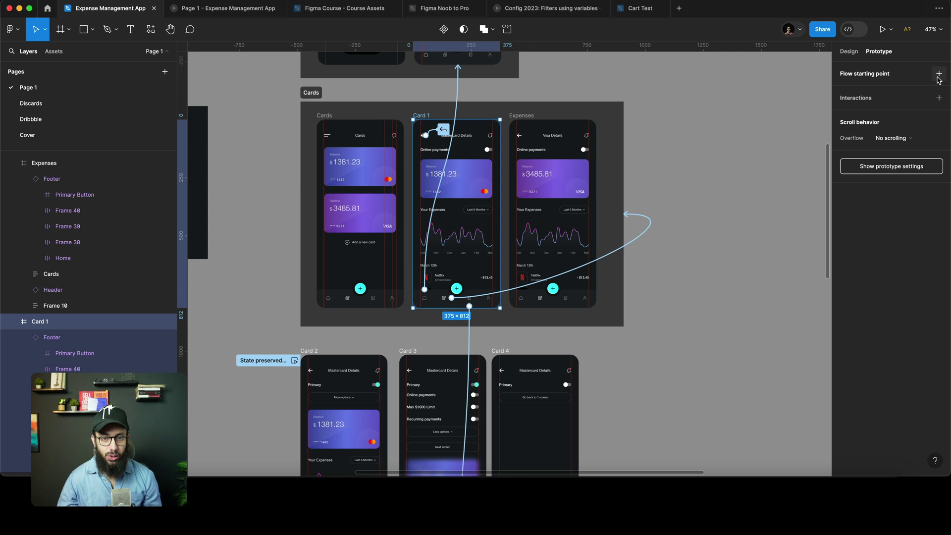
{"action": "left_click", "coordinate": [939, 74]}
{"action": "left_click", "coordinate": [524, 116]}
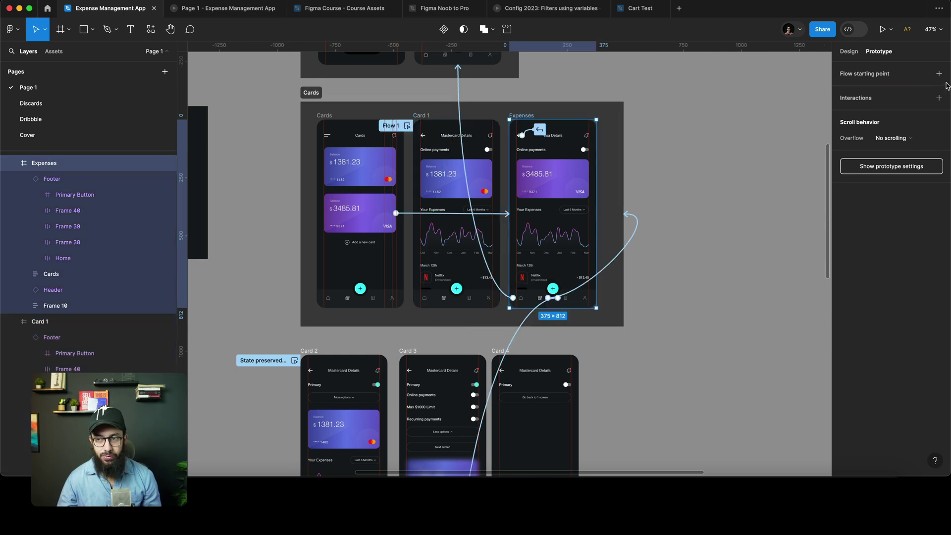
{"action": "left_click", "coordinate": [939, 74]}
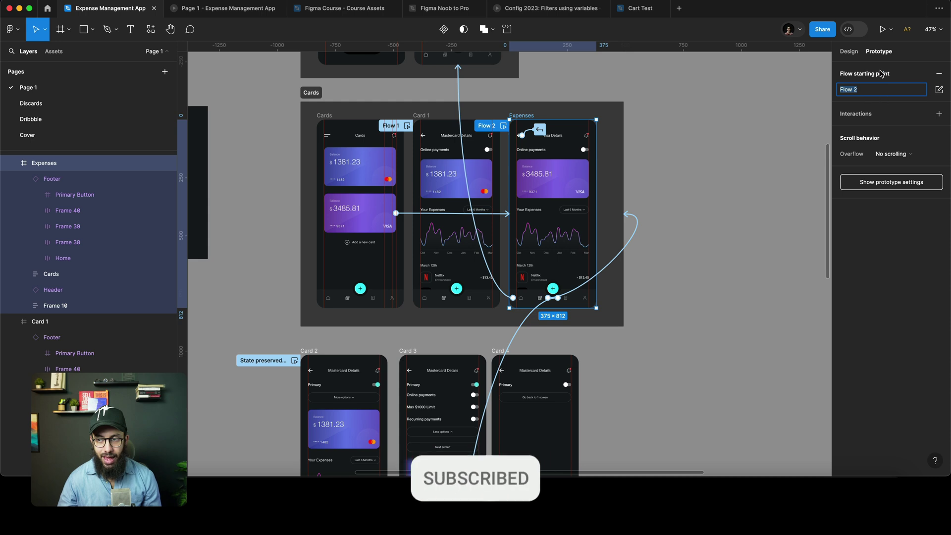
{"action": "key", "text": "Return"}
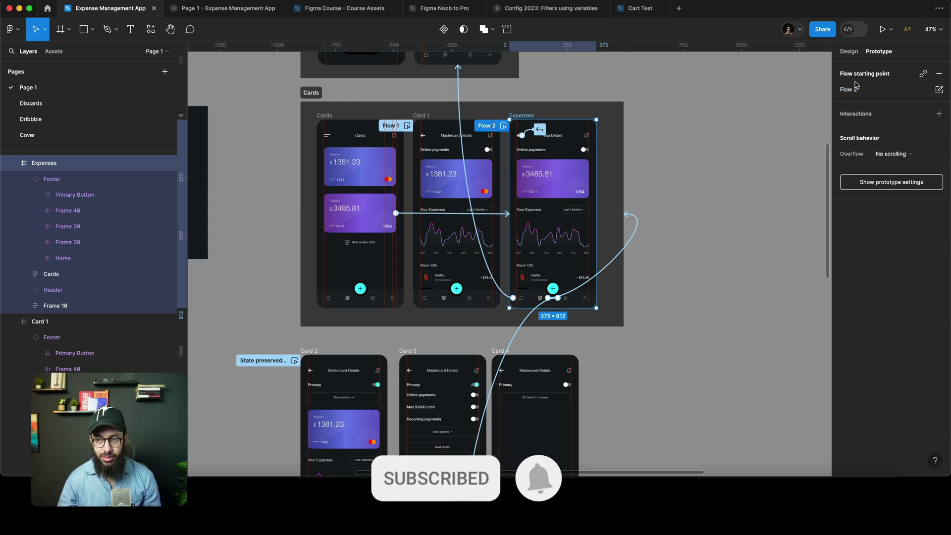
{"action": "left_click", "coordinate": [939, 74]}
{"action": "key", "text": "ctrl+super+z"}
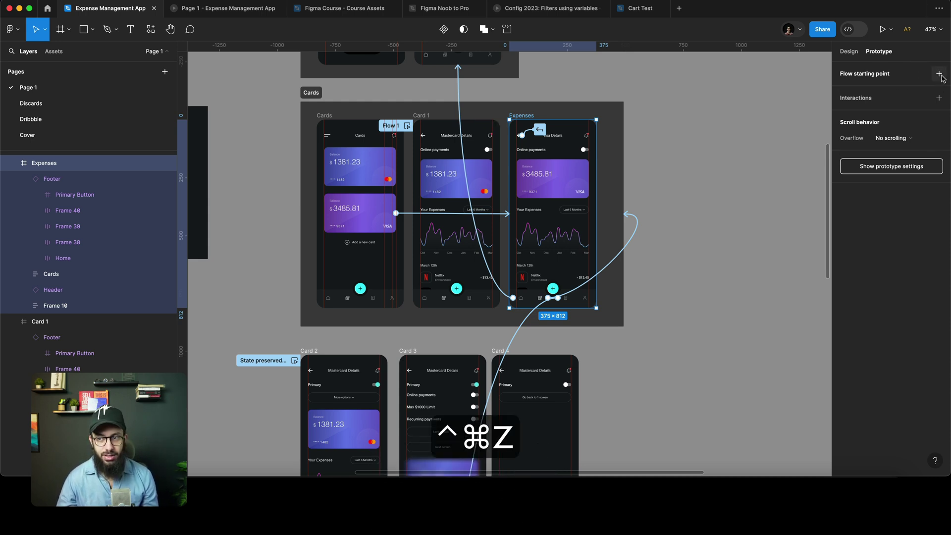
{"action": "key", "text": "super+z"}
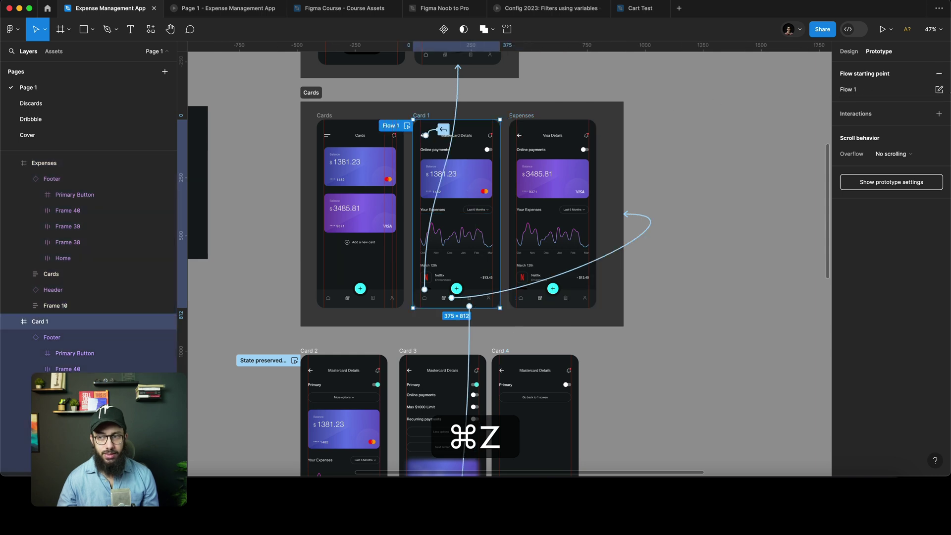
{"action": "key", "text": "shift+super+z"}
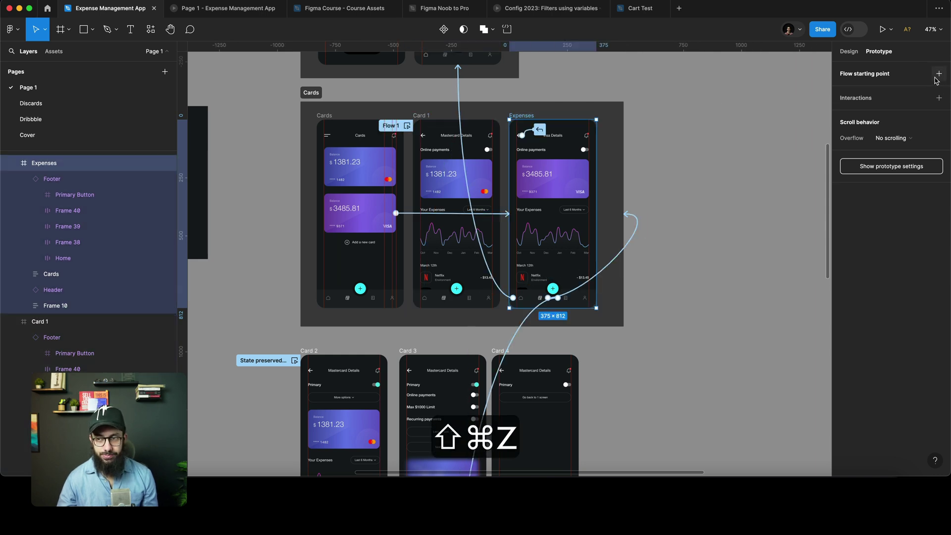
{"action": "left_click", "coordinate": [938, 75]}
{"action": "left_click", "coordinate": [740, 116]}
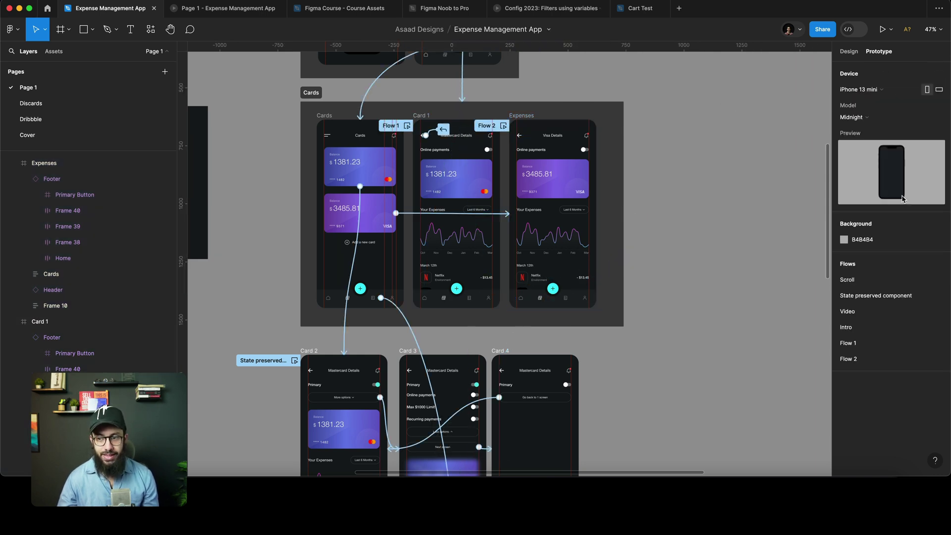
{"action": "left_click", "coordinate": [863, 345]}
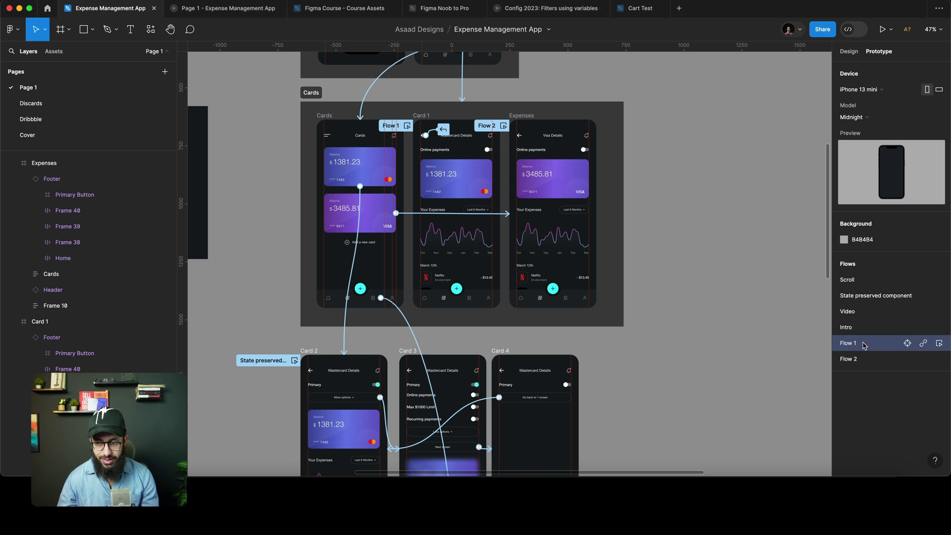
{"action": "key", "text": "BackSpace"}
{"action": "key", "text": "super+z"}
{"action": "left_click", "coordinate": [488, 127]}
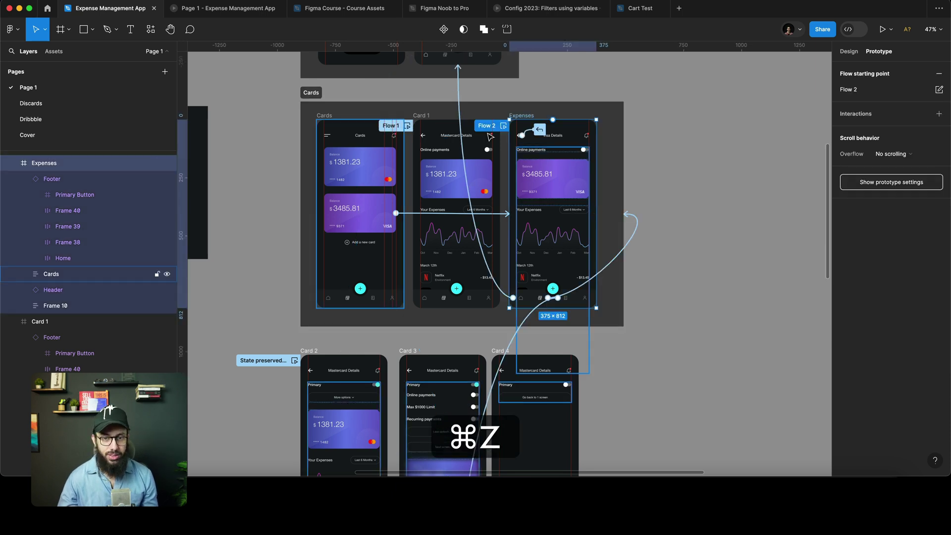
{"action": "left_click_drag", "start_coordinate": [488, 127], "coordinate": [630, 79]}
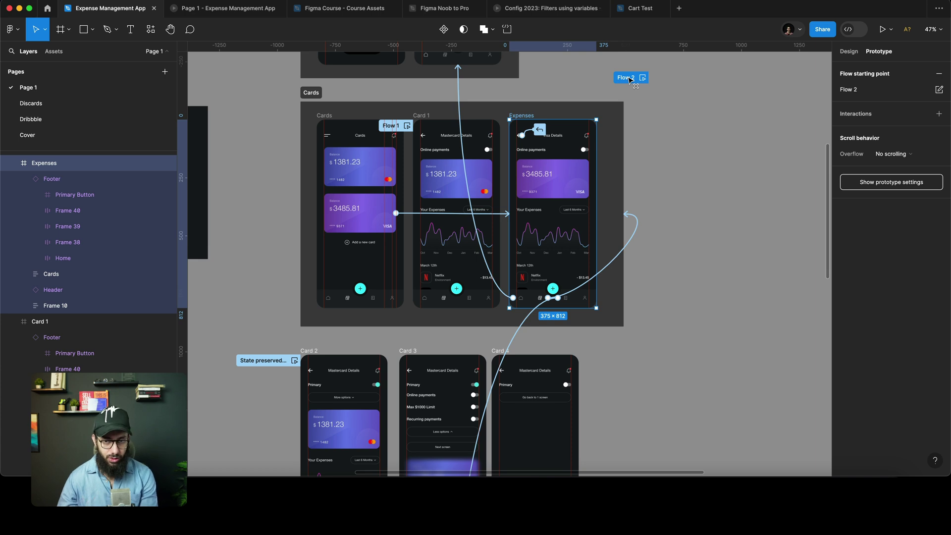
{"action": "left_click_drag", "start_coordinate": [633, 80], "coordinate": [633, 81]}
{"action": "left_click_drag", "start_coordinate": [404, 128], "coordinate": [277, 126]}
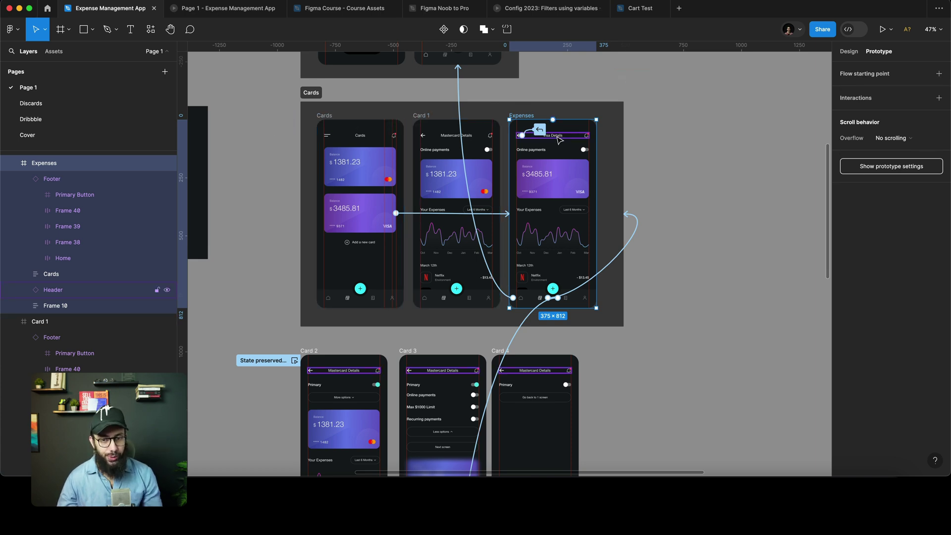
{"action": "left_click_drag", "start_coordinate": [253, 366], "coordinate": [221, 385]}
{"action": "key", "text": "super+z"}
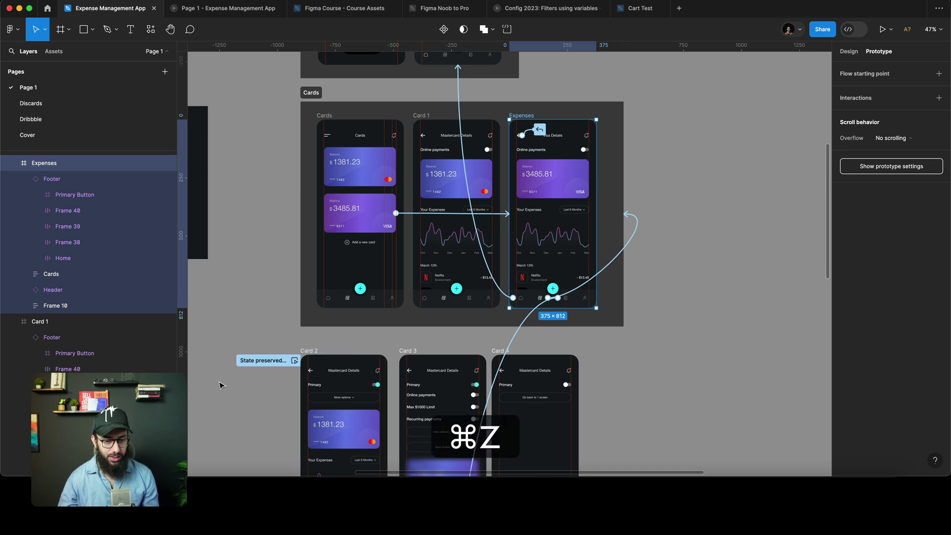
{"action": "key", "text": "super+Tab"}
{"action": "scroll", "coordinate": [456, 305], "scroll_direction": "down", "scroll_amount": 1}
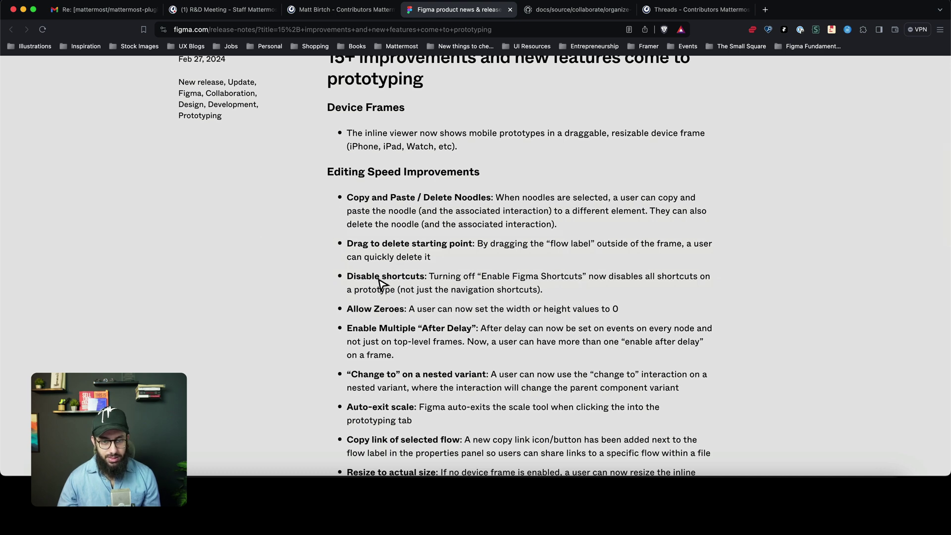
{"action": "key", "text": "super+Tab"}
{"action": "left_click", "coordinate": [669, 245]}
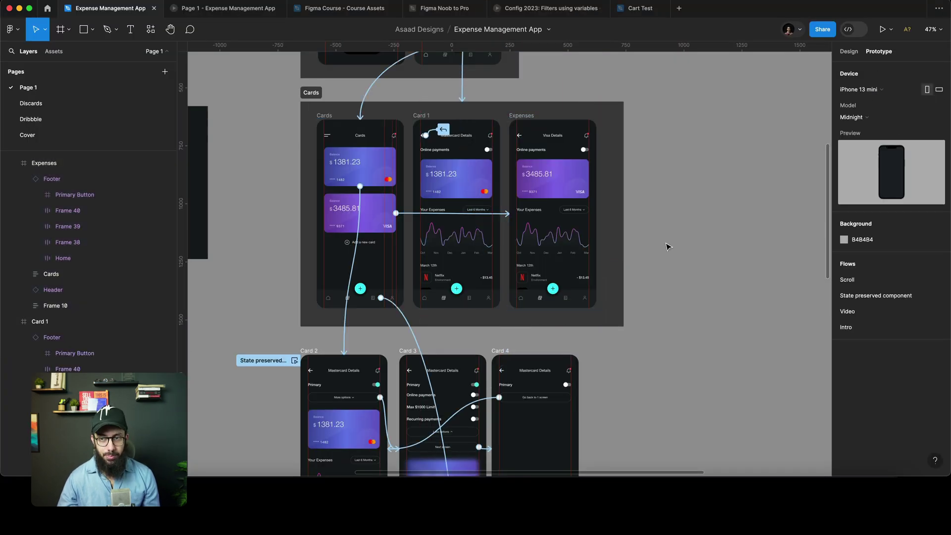
- Present the prototype, moving between Home and Cards with arrow keys and hotspots, and toggling the Figma UI
{"action": "left_click", "coordinate": [882, 30]}
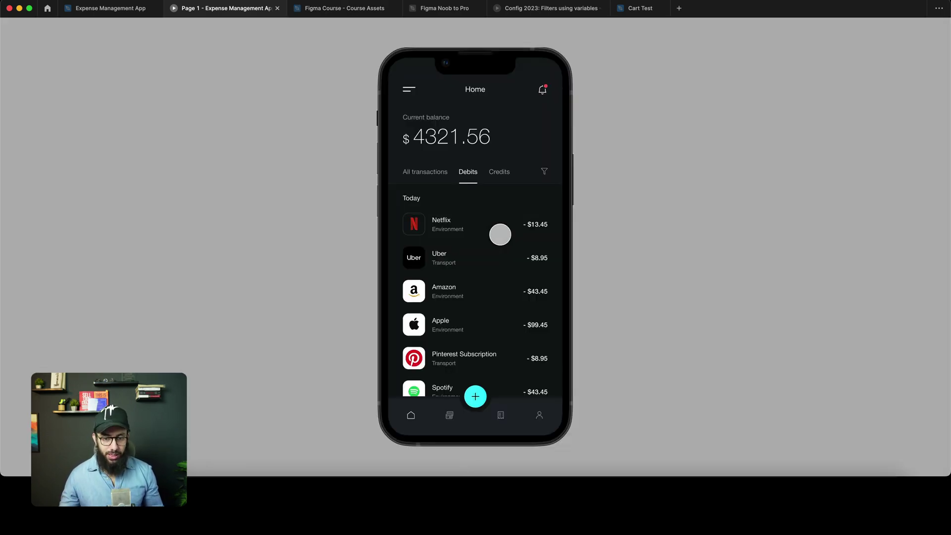
{"action": "key", "text": "Right"}
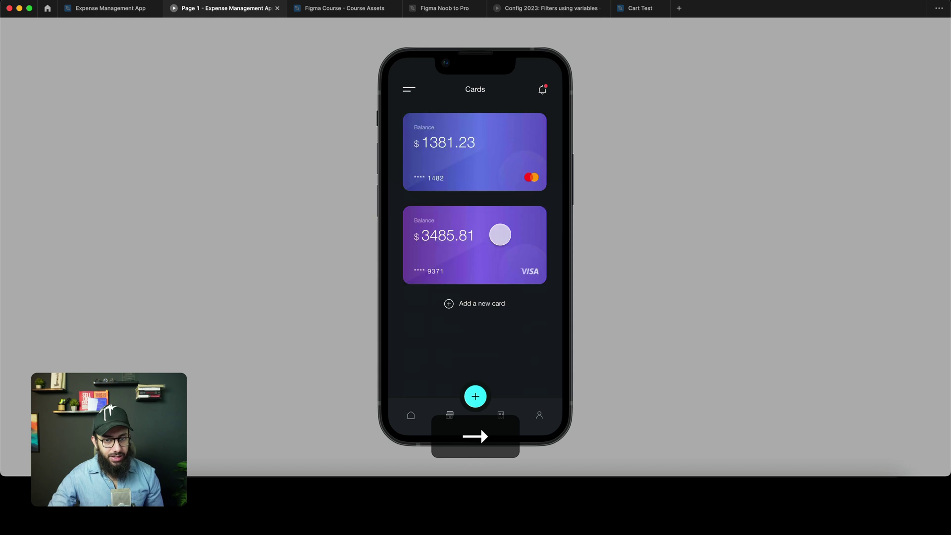
{"action": "key", "text": "Left"}
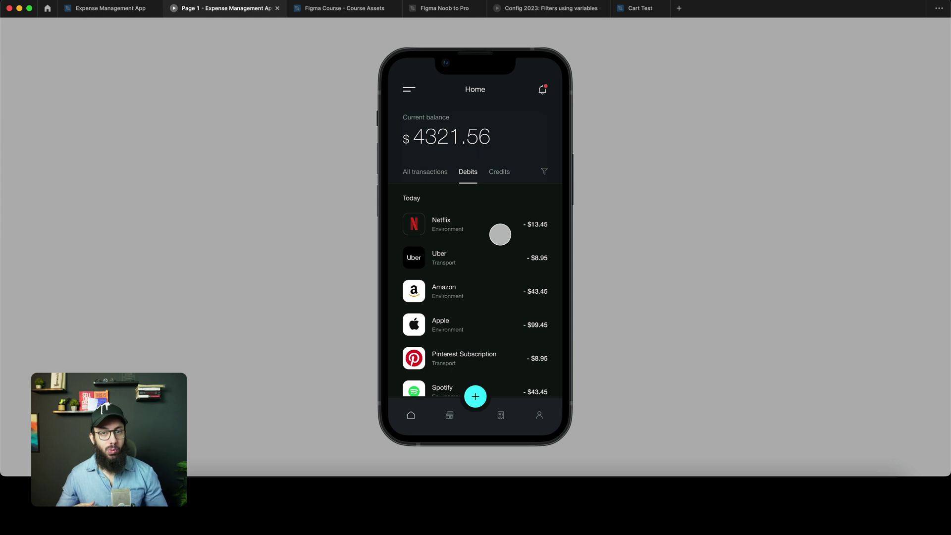
{"action": "left_click", "coordinate": [485, 236]}
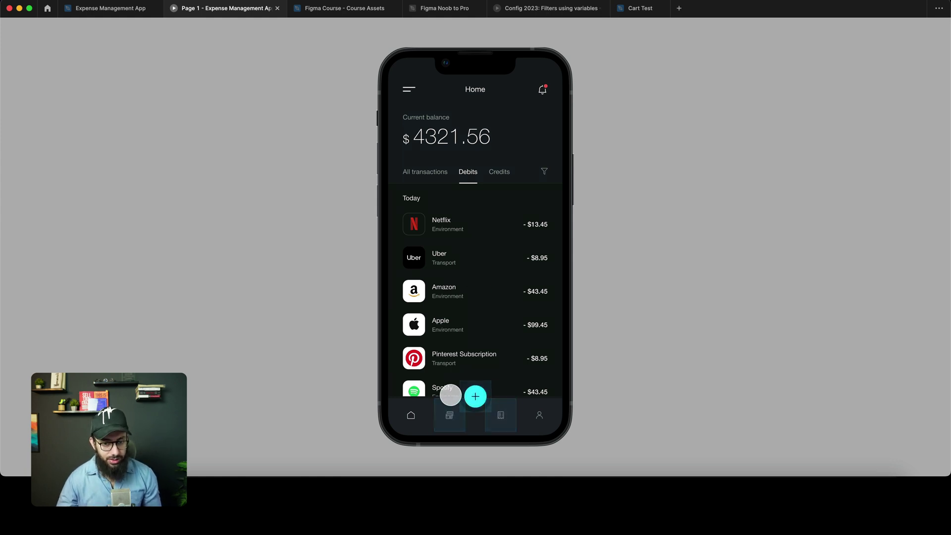
{"action": "left_click", "coordinate": [448, 416]}
{"action": "left_click", "coordinate": [414, 415]}
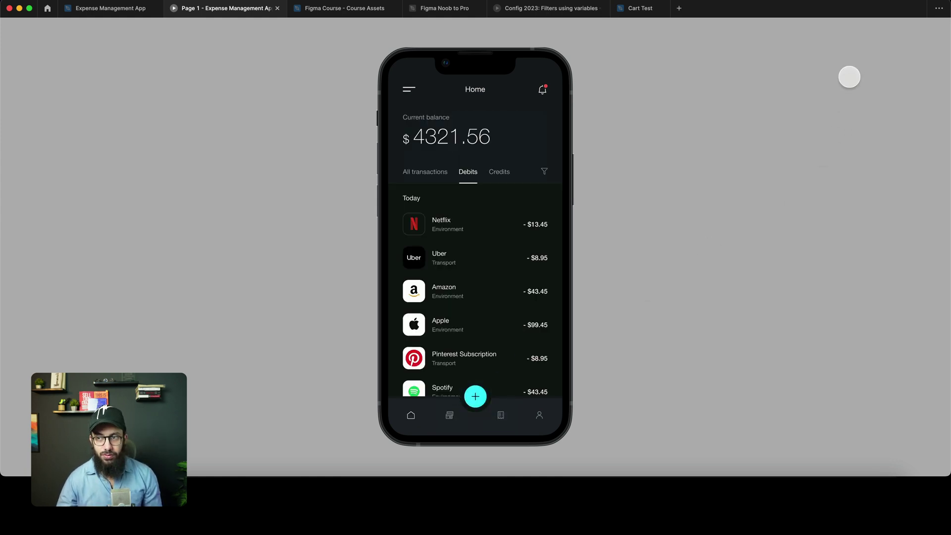
{"action": "key", "text": "super+backslash"}
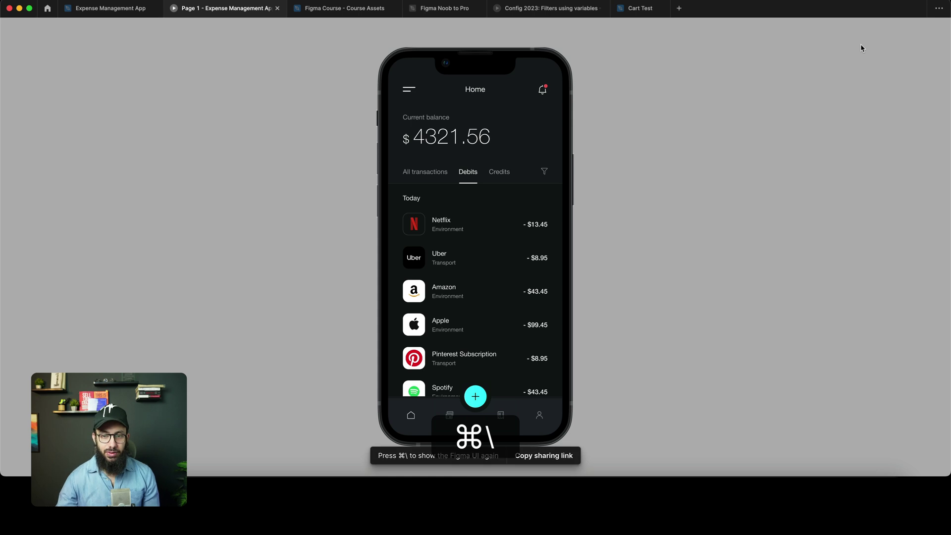
{"action": "key", "text": "super+backslash"}
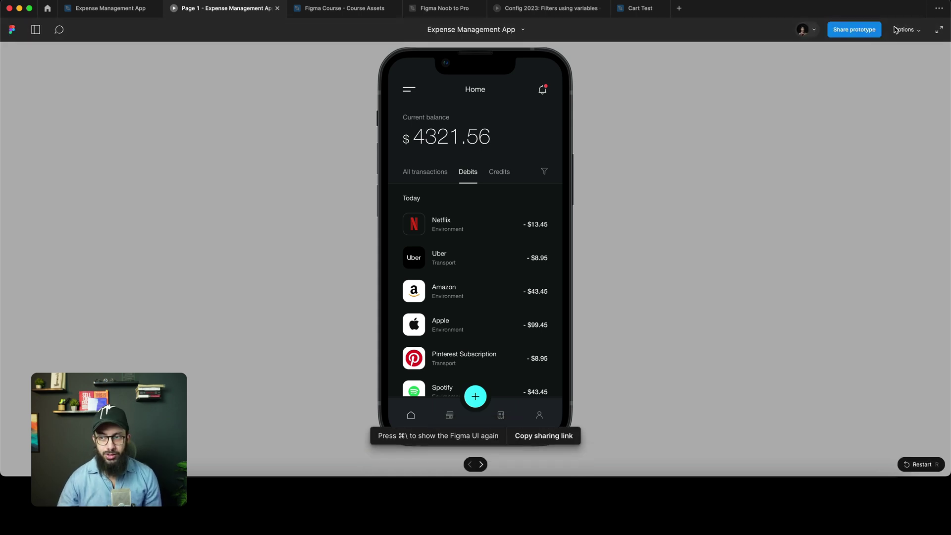
- Disable Figma keyboard shortcuts in the prototype options and confirm arrow keys no longer step screens
{"action": "left_click", "coordinate": [889, 33]}
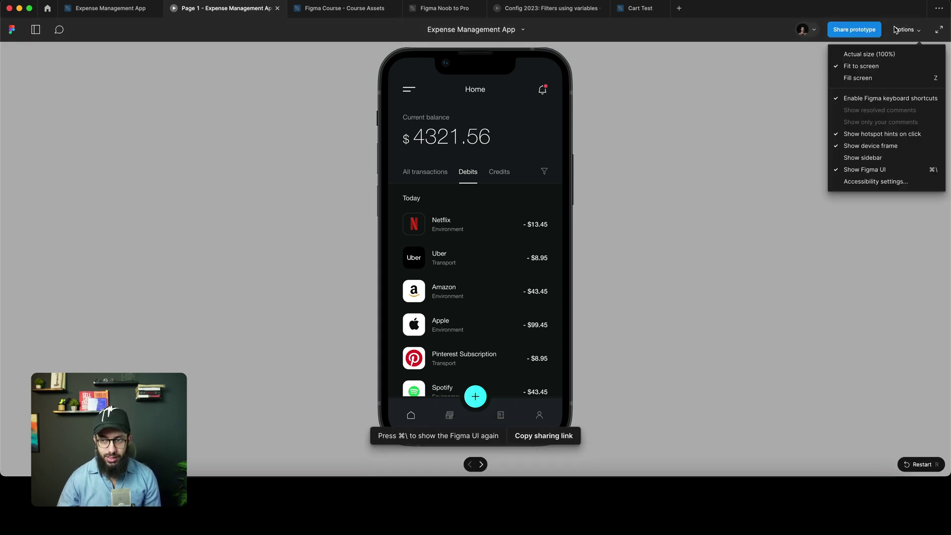
{"action": "left_click", "coordinate": [875, 99]}
{"action": "key", "text": "super+backslash"}
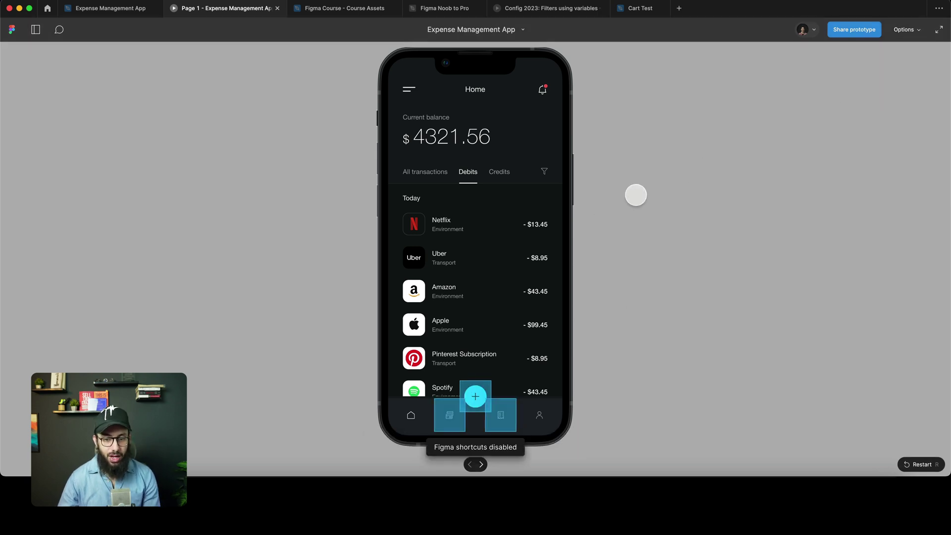
{"action": "key", "text": "Left"}
{"action": "key", "text": "Right"}
- Click the bottom nav tabs through Cards, expense breakdown and Home, then return to the browser
{"action": "left_click", "coordinate": [449, 415]}
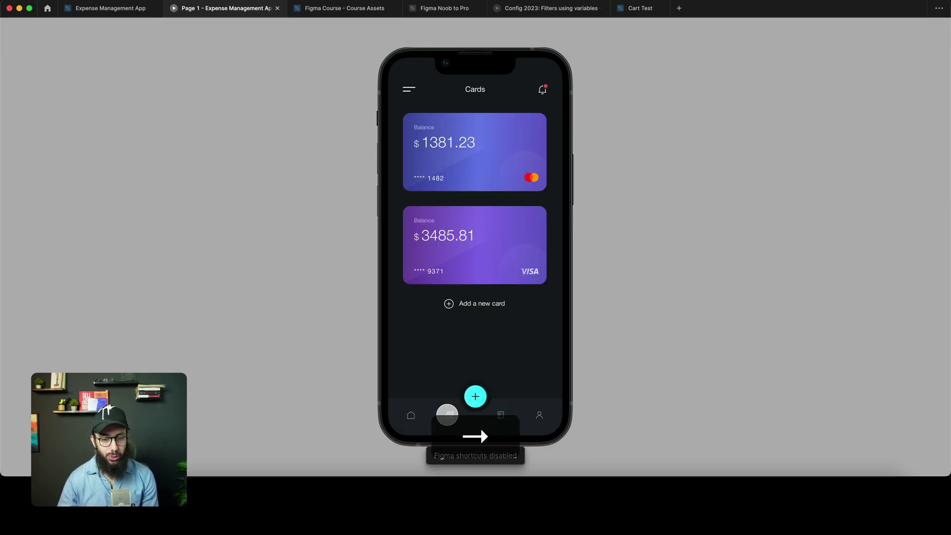
{"action": "left_click", "coordinate": [500, 415]}
{"action": "left_click", "coordinate": [410, 415]}
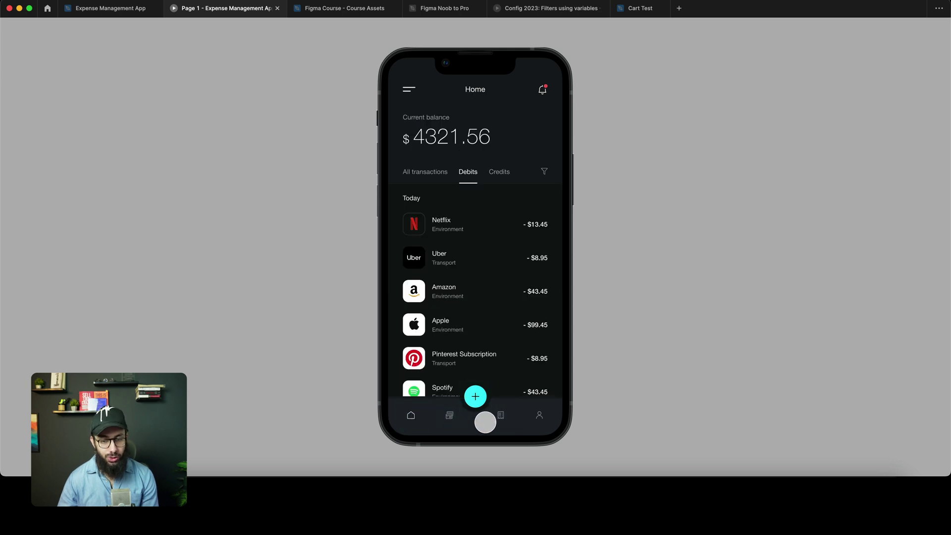
{"action": "left_click", "coordinate": [449, 415]}
{"action": "left_click", "coordinate": [411, 415]}
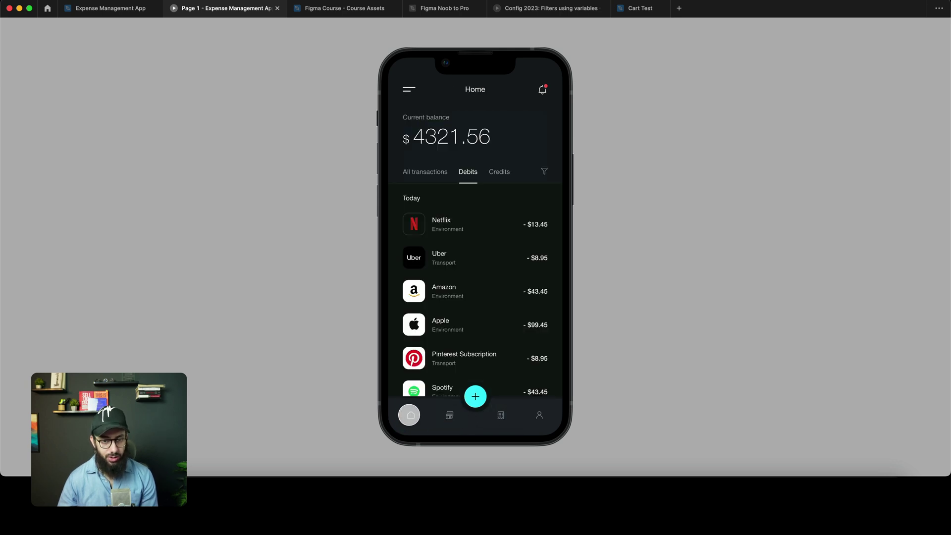
{"action": "key", "text": "super+Tab"}
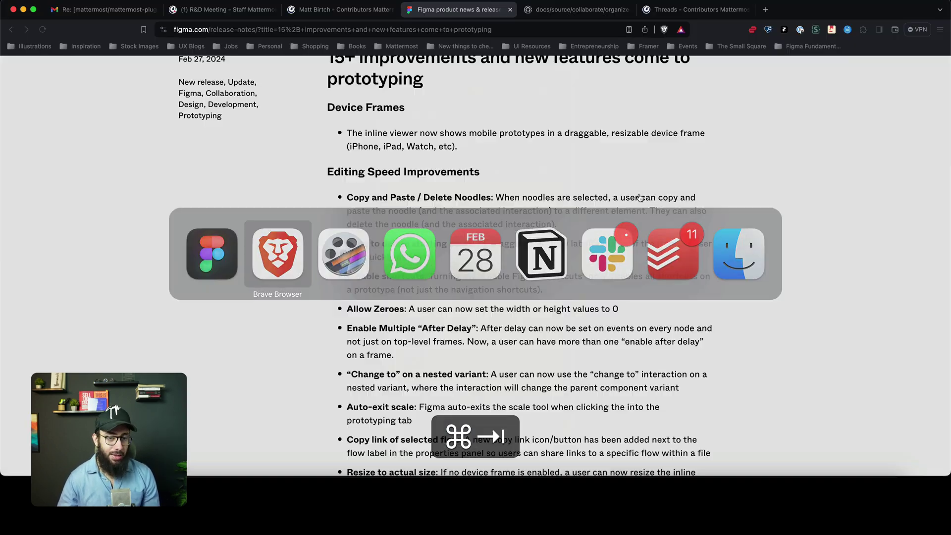
- Read the release notes on disabling shortcuts, then return to the Expense Management App editor
{"action": "scroll", "coordinate": [626, 204], "scroll_direction": "down", "scroll_amount": 2}
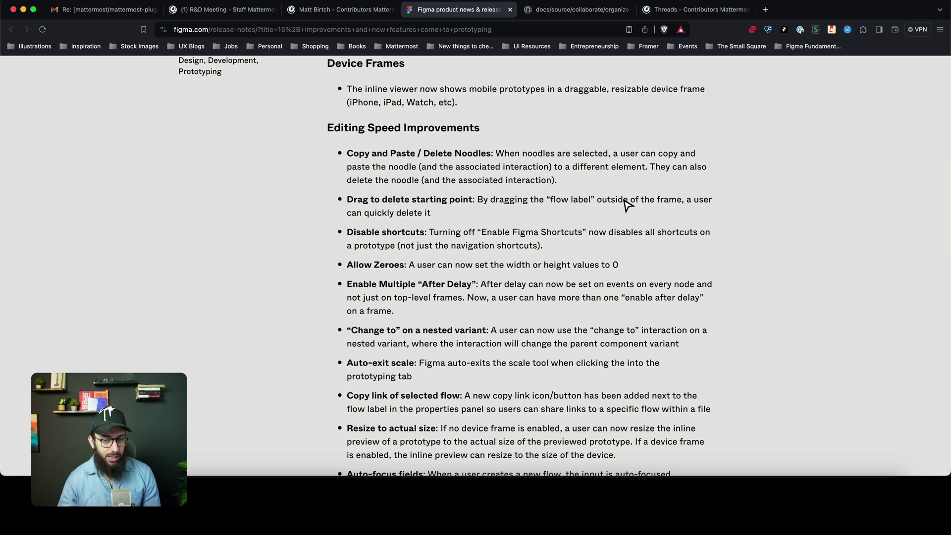
{"action": "left_click", "coordinate": [485, 271]}
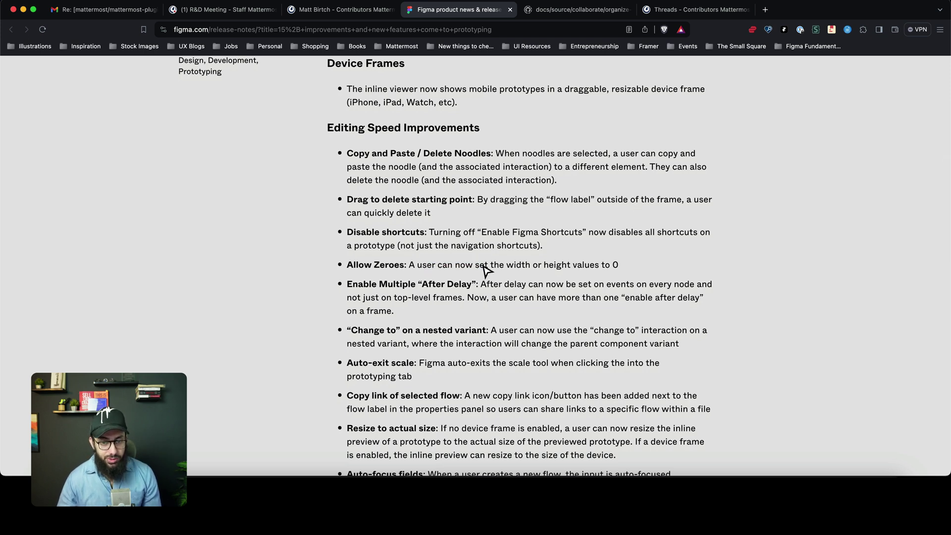
{"action": "key", "text": "super+Tab"}
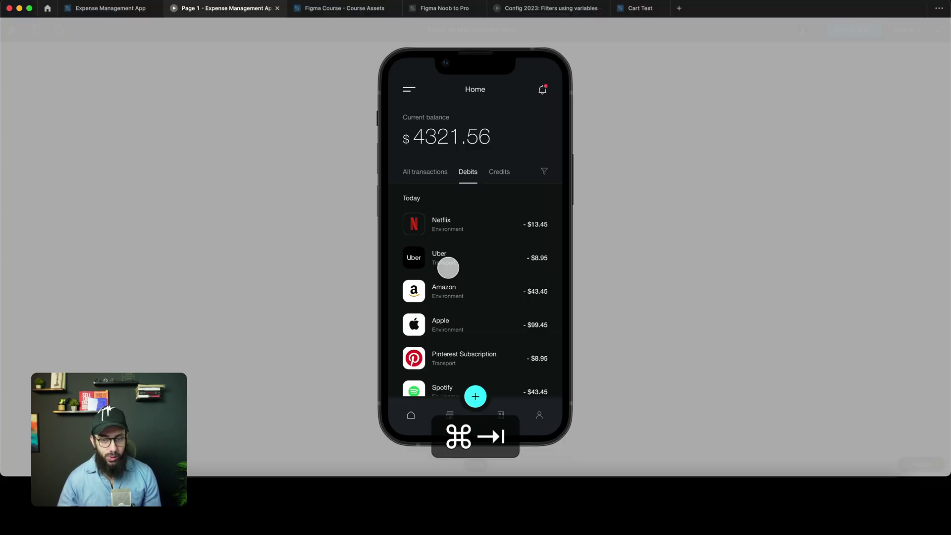
{"action": "key", "text": "super+2"}
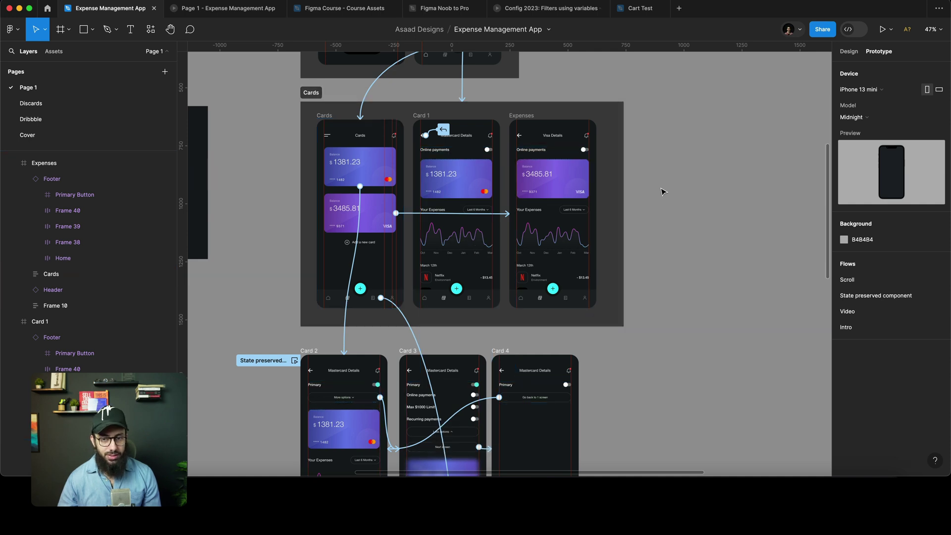
- Draw a 279×408 rectangle beside the Cards section and set its width to 0
{"action": "key", "text": "shift+e"}
{"action": "key", "text": "shift+r"}
{"action": "key", "text": "r"}
{"action": "left_click_drag", "start_coordinate": [661, 160], "coordinate": [726, 254]}
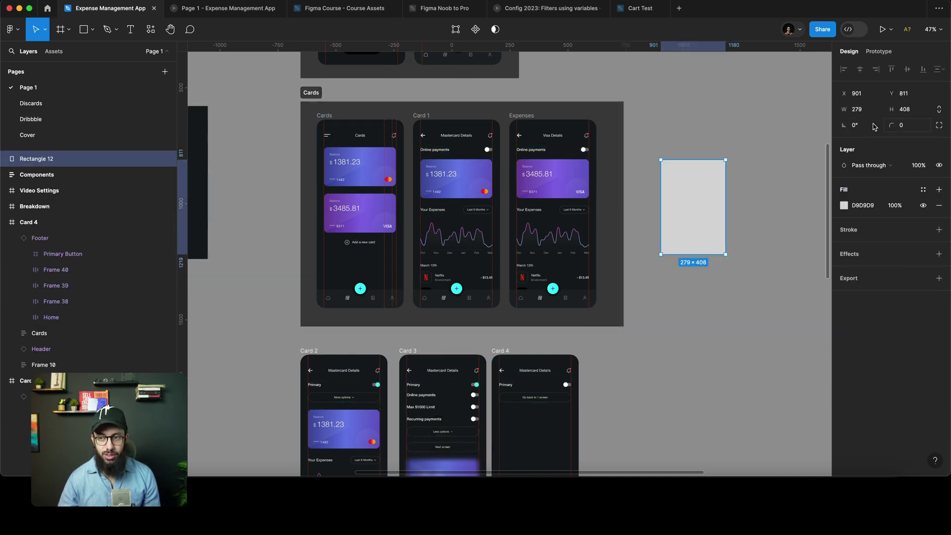
{"action": "left_click", "coordinate": [865, 110]}
{"action": "key", "text": "super+3"}
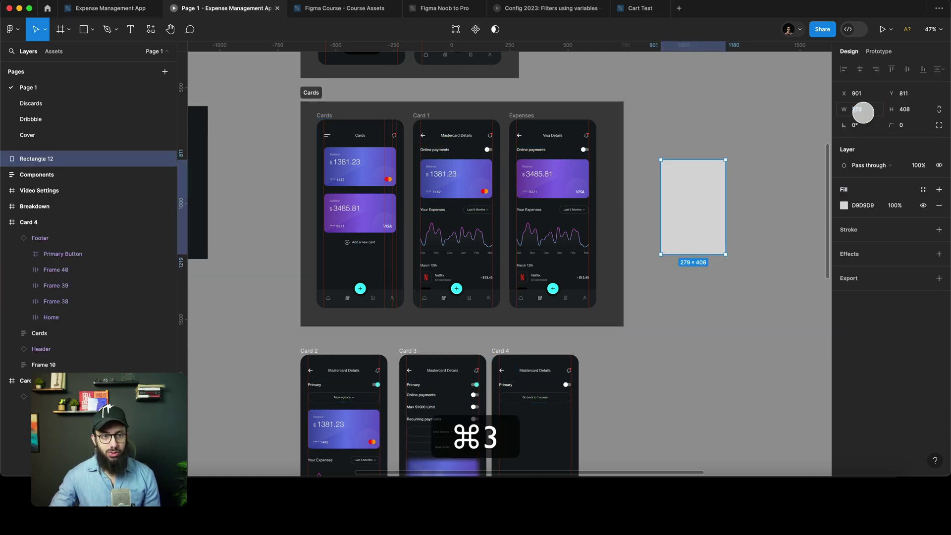
{"action": "key", "text": "super+w"}
{"action": "key", "text": "super+2"}
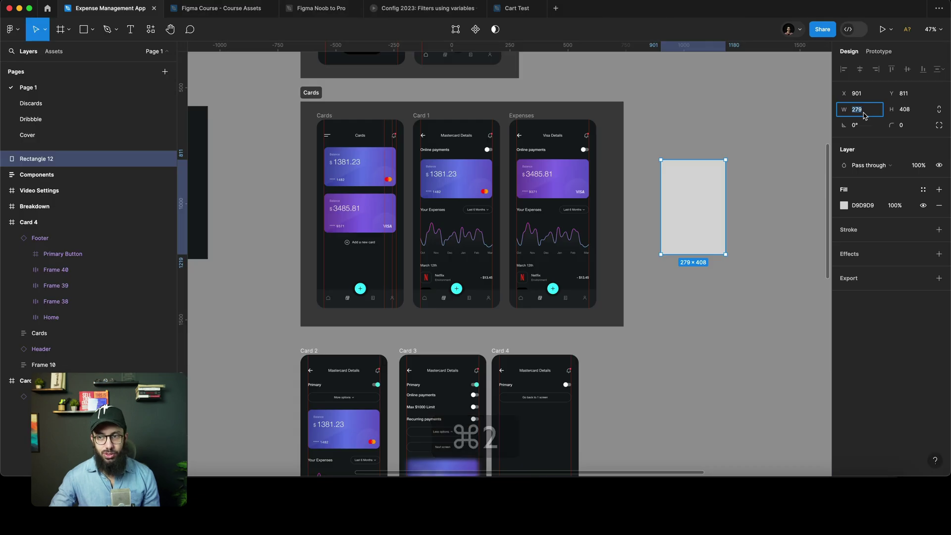
{"action": "type", "text": "0"}
{"action": "key", "text": "Return"}
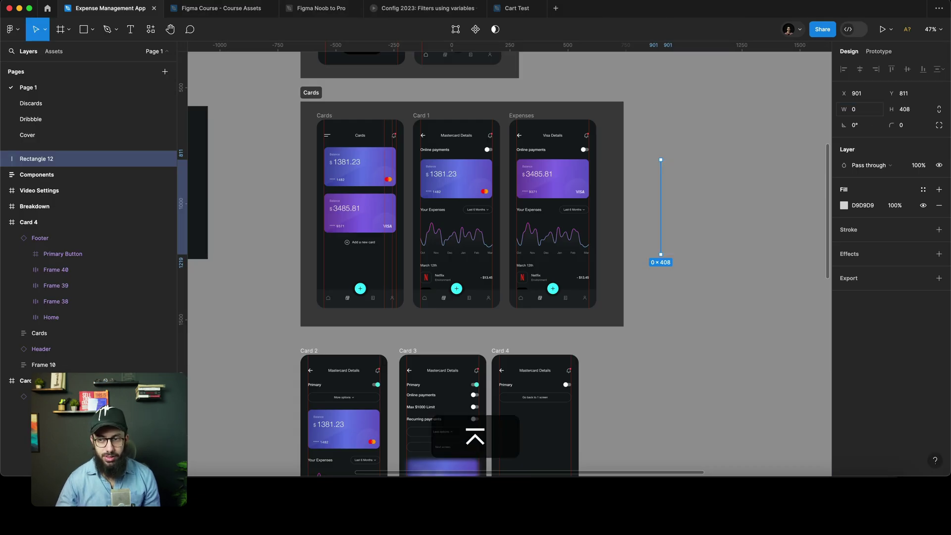
- Set the rectangle's height to 0 too, then cut the collapsed shape
{"action": "left_click", "coordinate": [867, 114]}
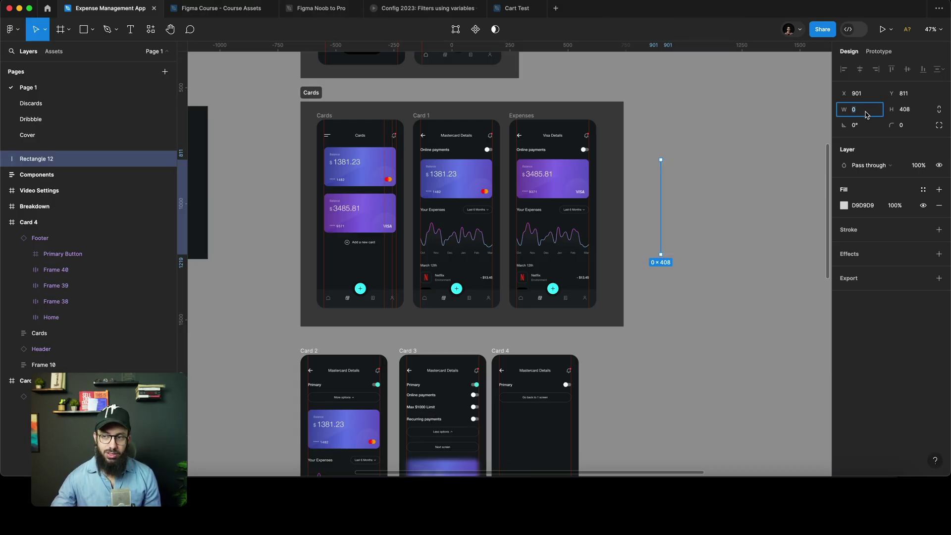
{"action": "key", "text": "Tab"}
{"action": "type", "text": "0"}
{"action": "key", "text": "Return"}
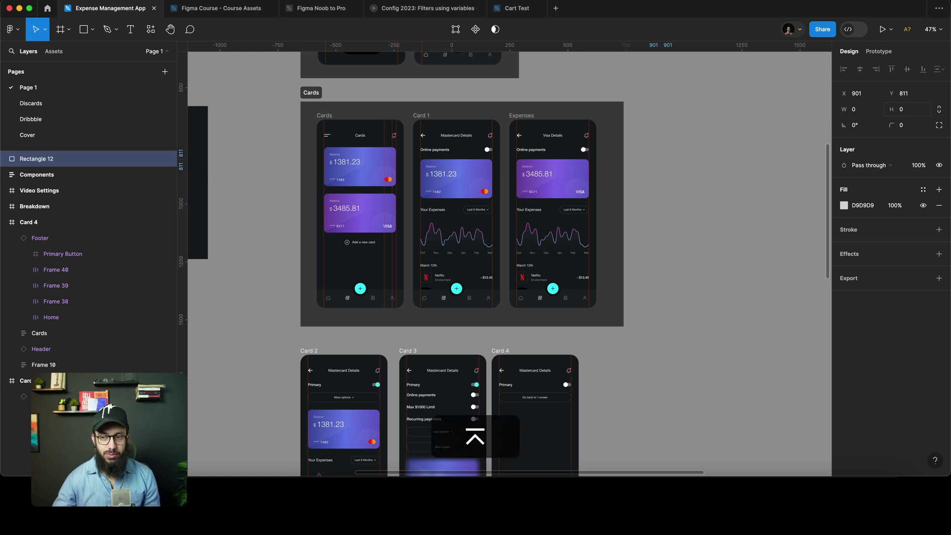
{"action": "left_click", "coordinate": [875, 109]}
{"action": "key", "text": "Escape"}
{"action": "key", "text": "super+x"}
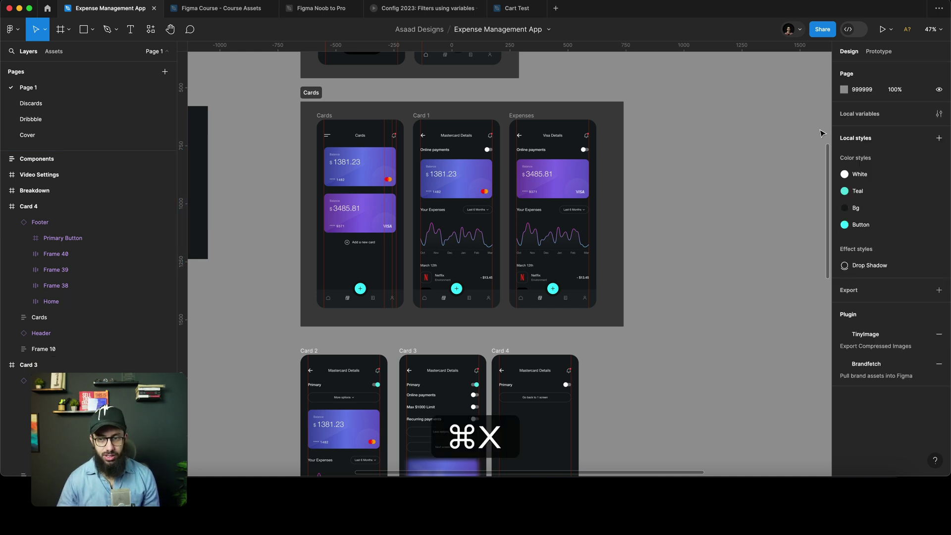
- Paste back a thin 2×611 rectangle, give it a black stroke, and set its width to 0
{"action": "key", "text": "super+Tab"}
{"action": "key", "text": "super+v"}
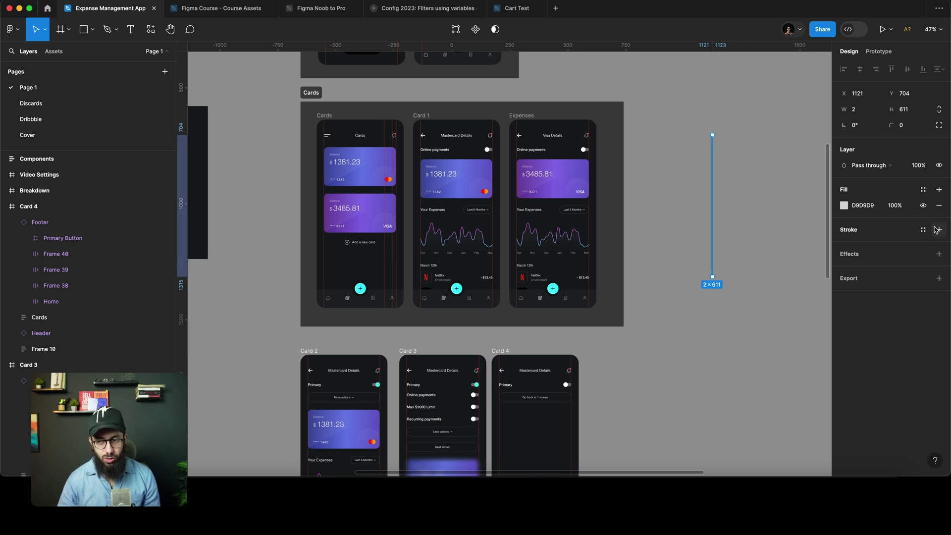
{"action": "left_click", "coordinate": [940, 229]}
{"action": "left_click", "coordinate": [875, 113]}
{"action": "type", "text": "0"}
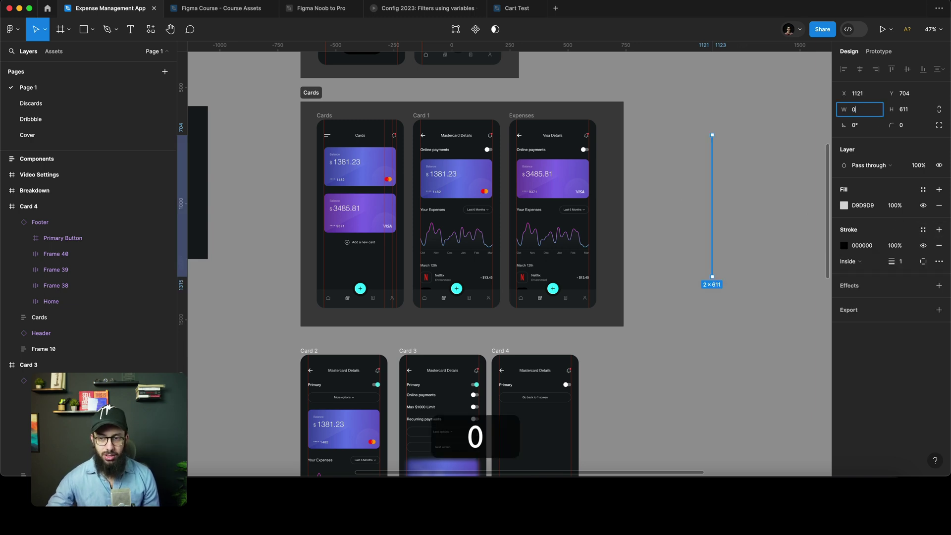
{"action": "key", "text": "Return"}
- Set the 0×611 line's stroke to Outside, then cut the line
{"action": "left_click", "coordinate": [743, 259]}
{"action": "key", "text": "super+z"}
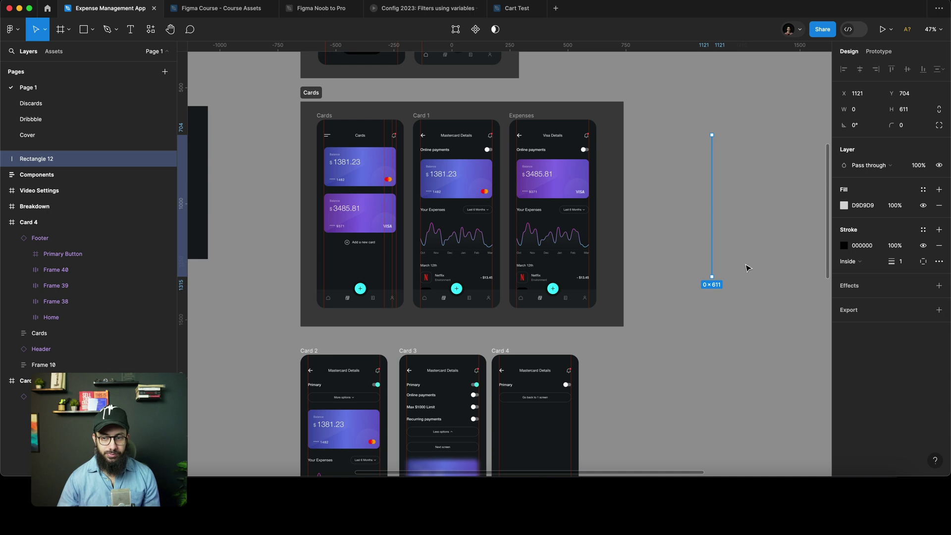
{"action": "left_click", "coordinate": [850, 262]}
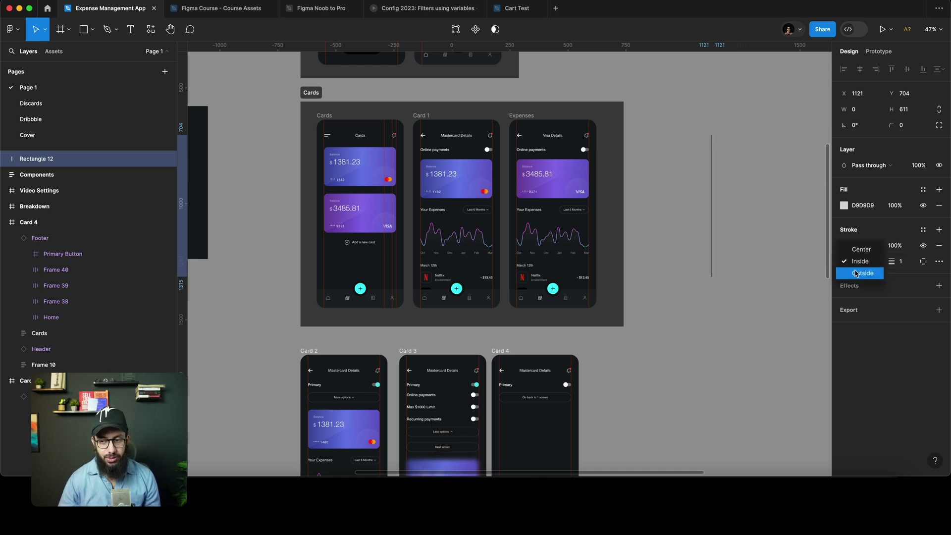
{"action": "left_click", "coordinate": [856, 273]}
{"action": "key", "text": "super+x"}
- Highlight the Enable Multiple “After Delay” release note, then scroll Figma up to the Onboarding frame
{"action": "key", "text": "super+Tab"}
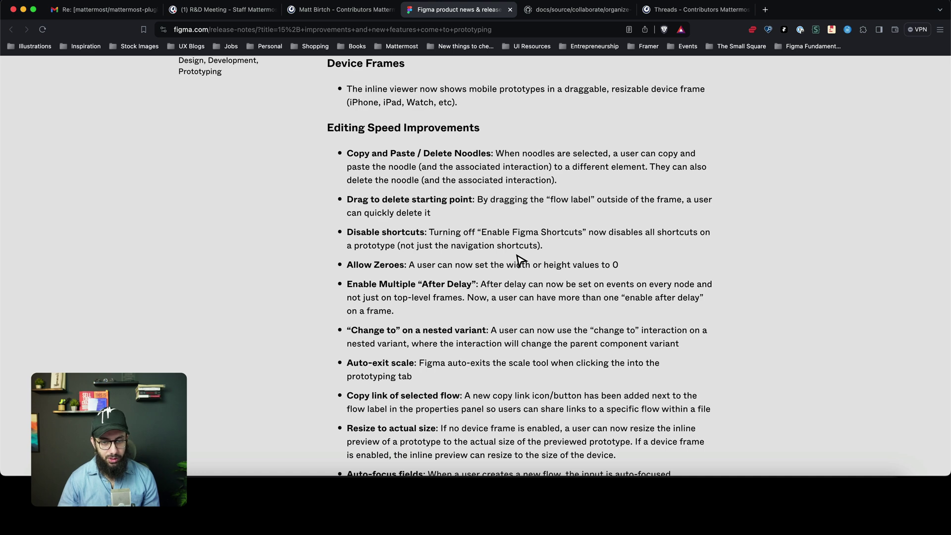
{"action": "left_click_drag", "start_coordinate": [375, 285], "coordinate": [452, 284]}
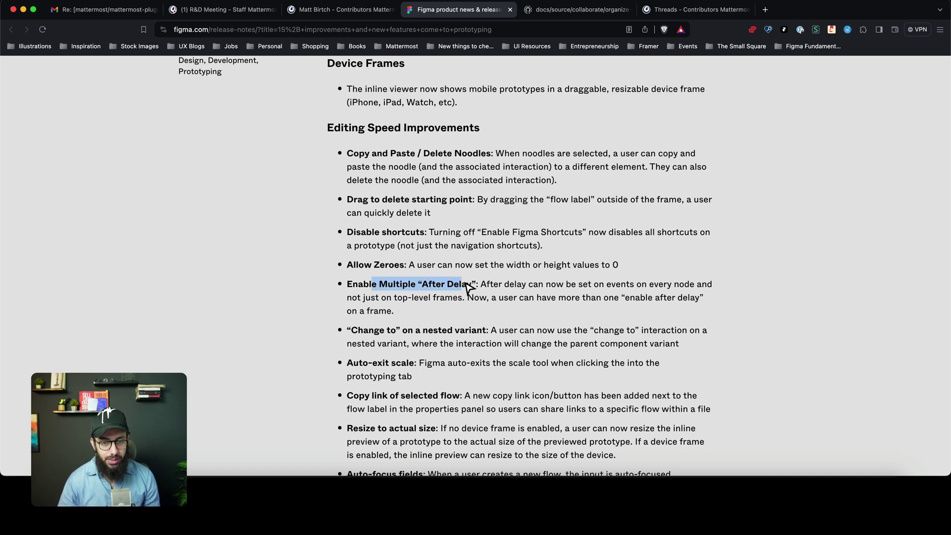
{"action": "key", "text": "super+Tab"}
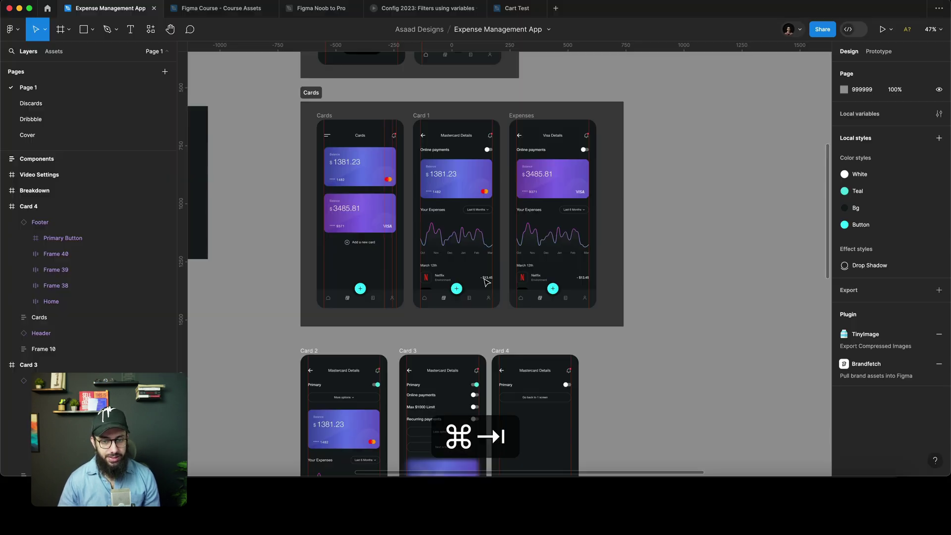
{"action": "left_click", "coordinate": [360, 288]}
{"action": "scroll", "coordinate": [363, 277], "scroll_direction": "up", "scroll_amount": 5}
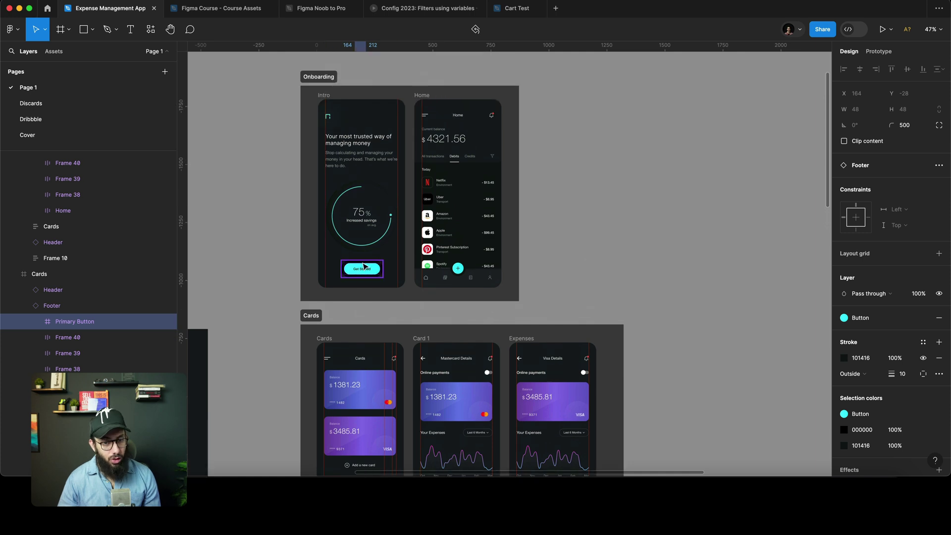
- Change the Get Started button's Home navigation trigger to After delay (800ms) and preview it inline
{"action": "left_click", "coordinate": [363, 267]}
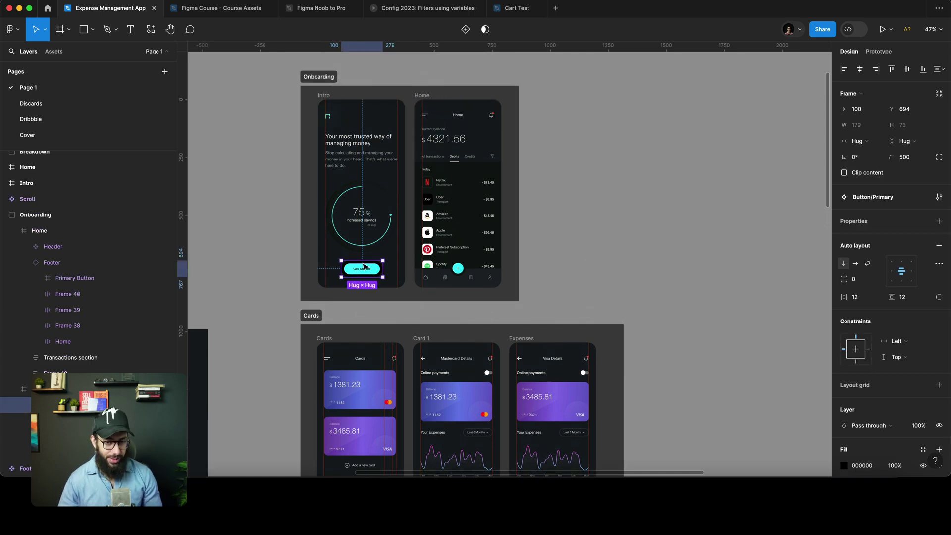
{"action": "key", "text": "shift+e"}
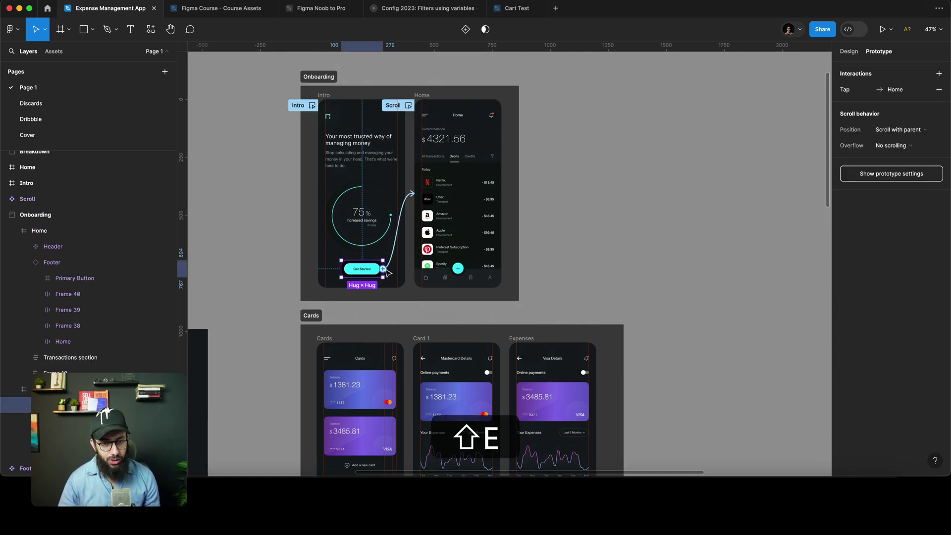
{"action": "left_click", "coordinate": [393, 267]}
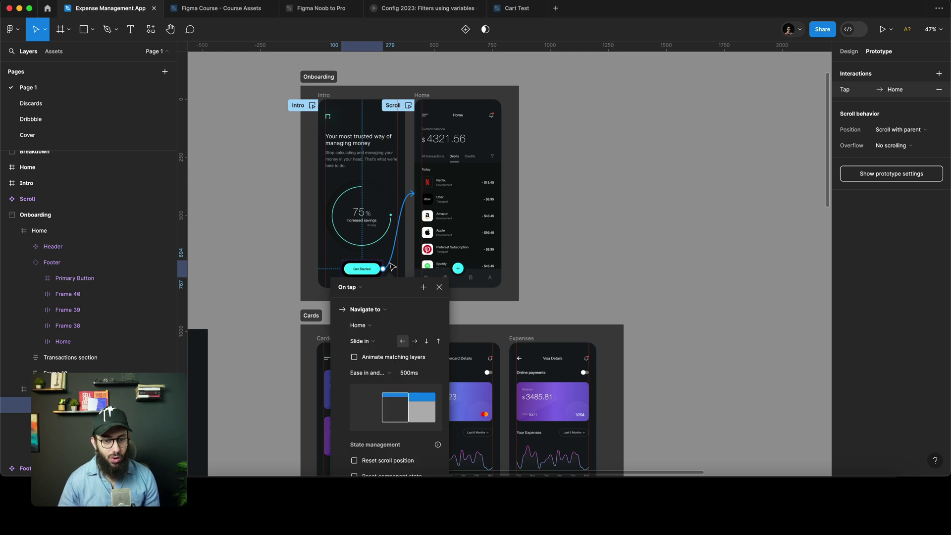
{"action": "left_click", "coordinate": [366, 294]}
{"action": "left_click", "coordinate": [368, 409]}
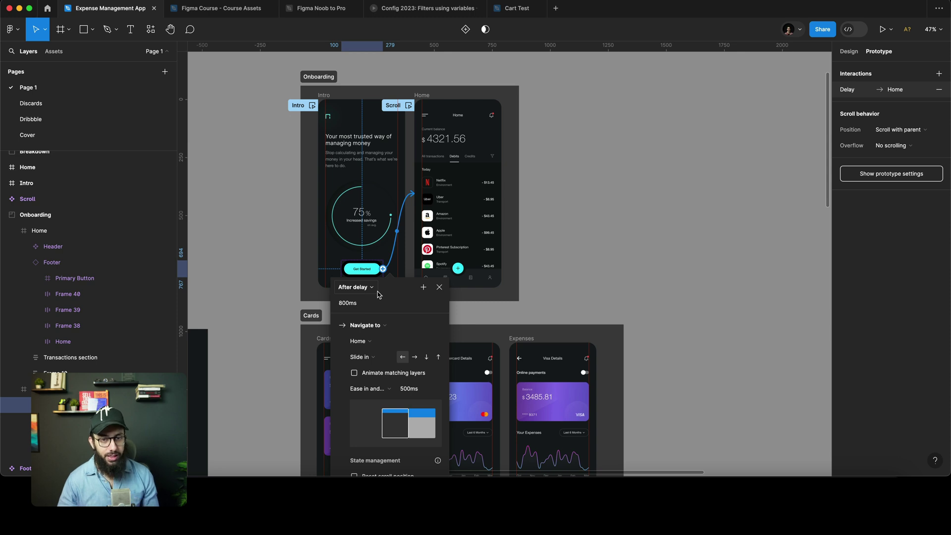
{"action": "left_click", "coordinate": [669, 216]}
{"action": "key", "text": "shift+space"}
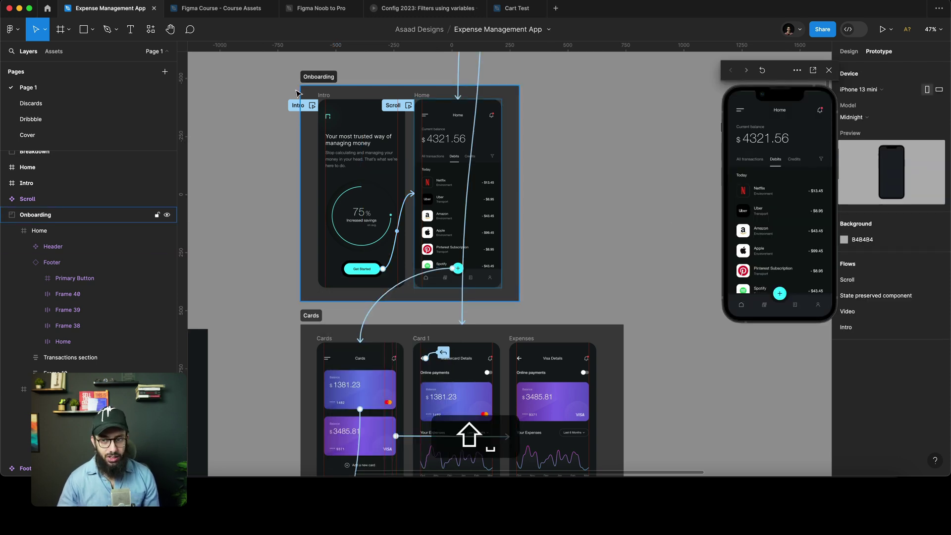
- Give the Intro screen's savings circle a new After delay interaction set to 1500ms
{"action": "left_click", "coordinate": [331, 96]}
{"action": "key", "text": "shift+space"}
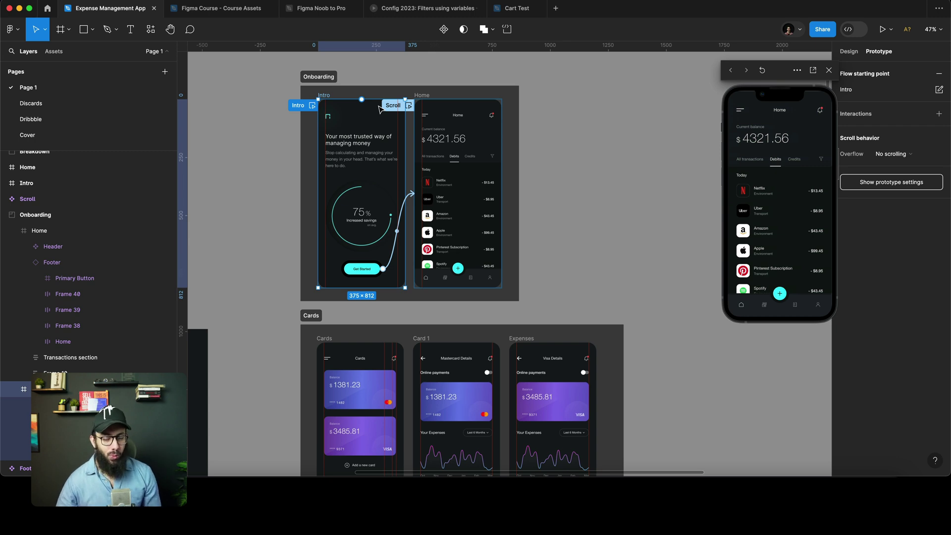
{"action": "left_click", "coordinate": [379, 199]}
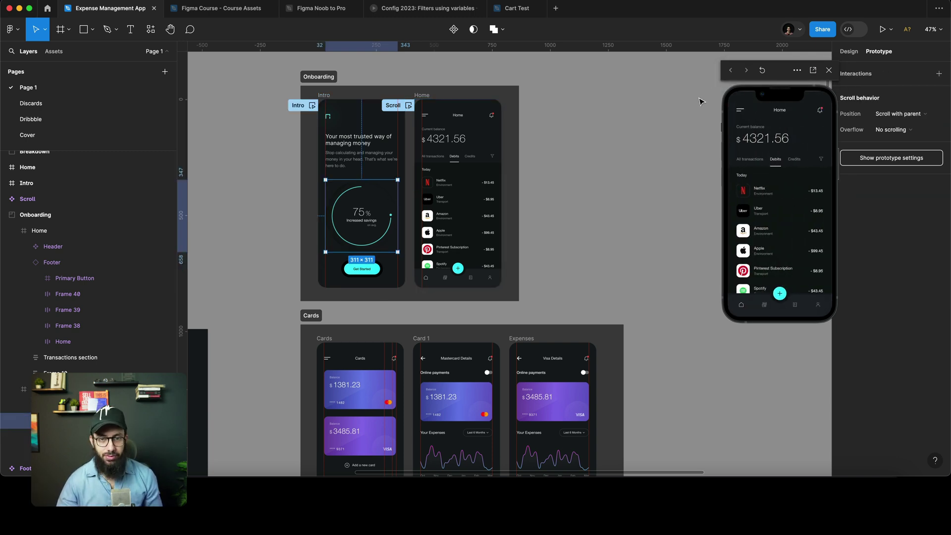
{"action": "left_click", "coordinate": [939, 74]}
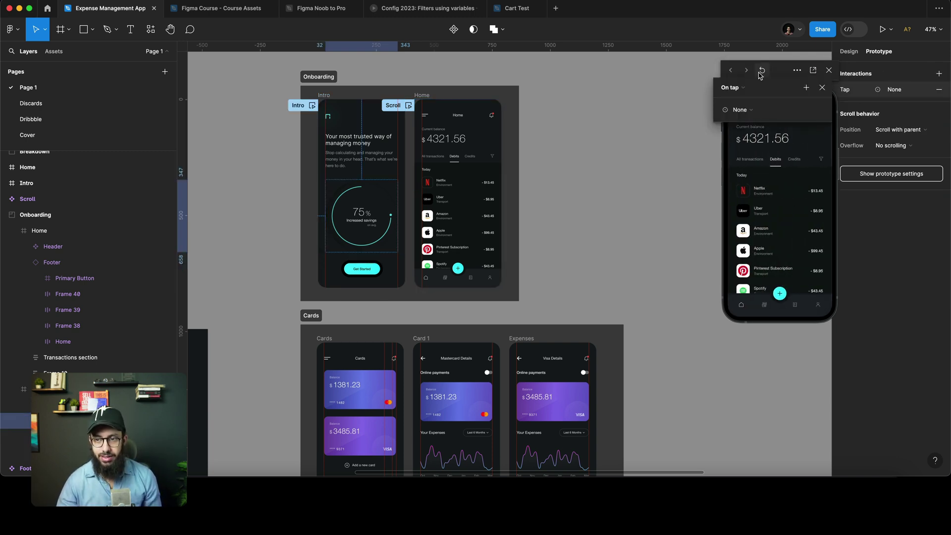
{"action": "left_click", "coordinate": [731, 89]}
{"action": "left_click", "coordinate": [735, 210]}
{"action": "left_click", "coordinate": [748, 104]}
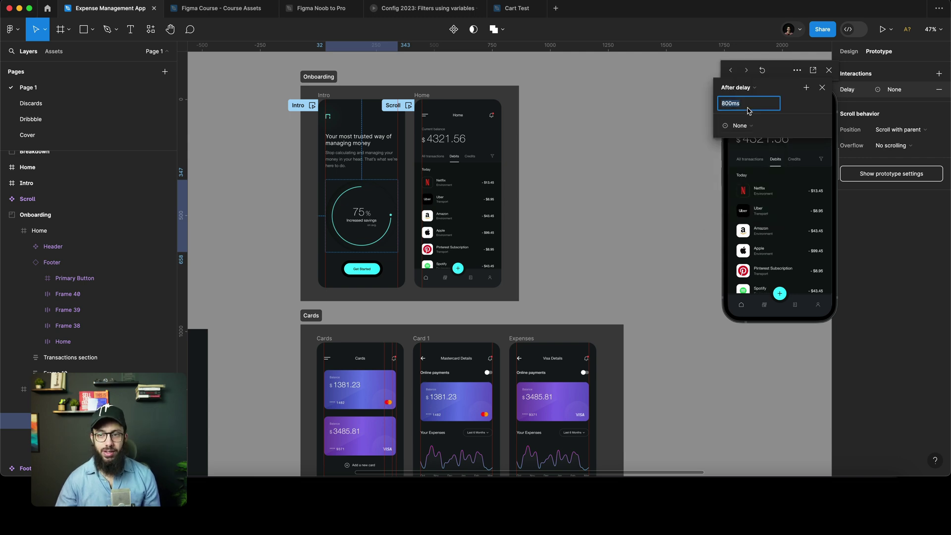
{"action": "type", "text": "1500"}
{"action": "key", "text": "Return"}
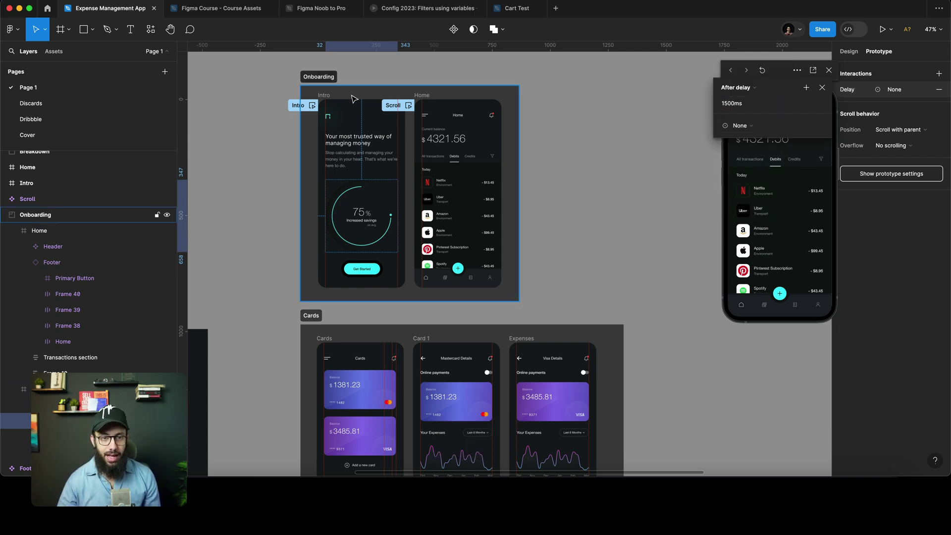
- Preview the prototype starting from the Intro frame
{"action": "left_click", "coordinate": [322, 97]}
{"action": "key", "text": "shift+space"}
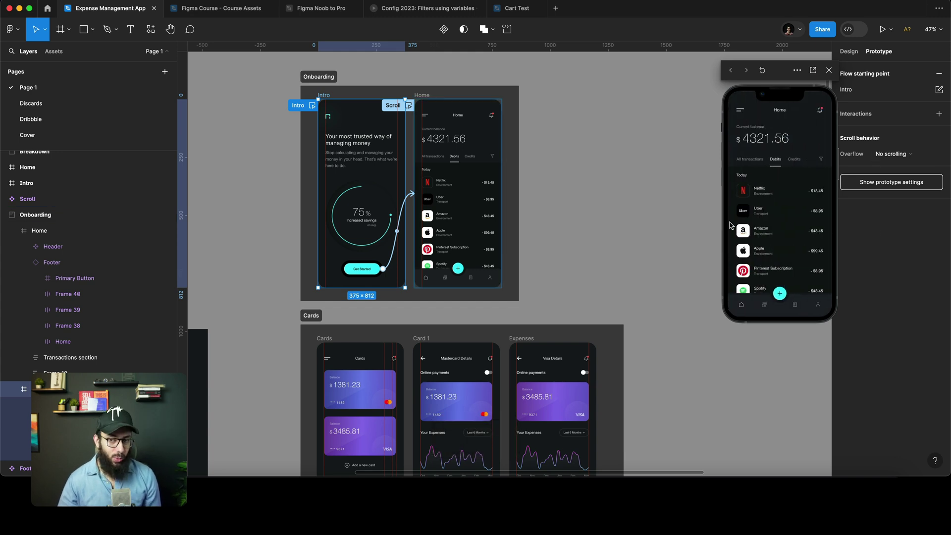
{"action": "left_click_drag", "start_coordinate": [326, 258], "coordinate": [396, 258]}
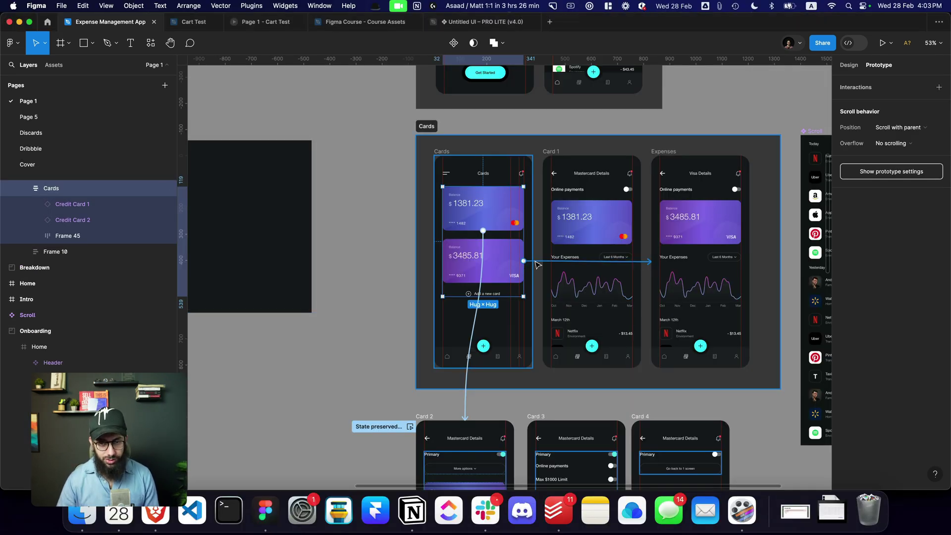
- Change Credit Card 2's Expenses navigation to After delay 2000ms and start presenting
{"action": "left_click", "coordinate": [486, 259]}
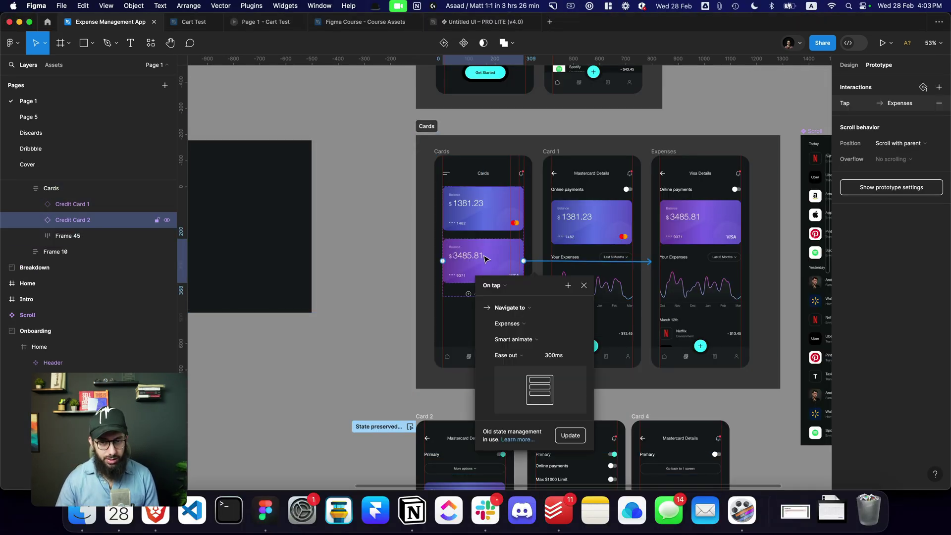
{"action": "left_click", "coordinate": [493, 285]}
{"action": "left_click", "coordinate": [515, 409]}
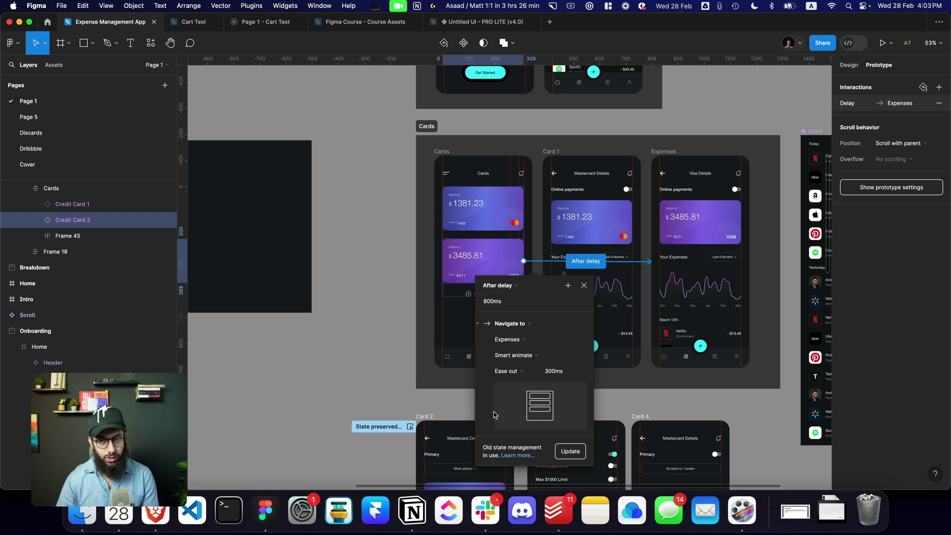
{"action": "left_click", "coordinate": [555, 373]}
{"action": "left_click", "coordinate": [507, 304]}
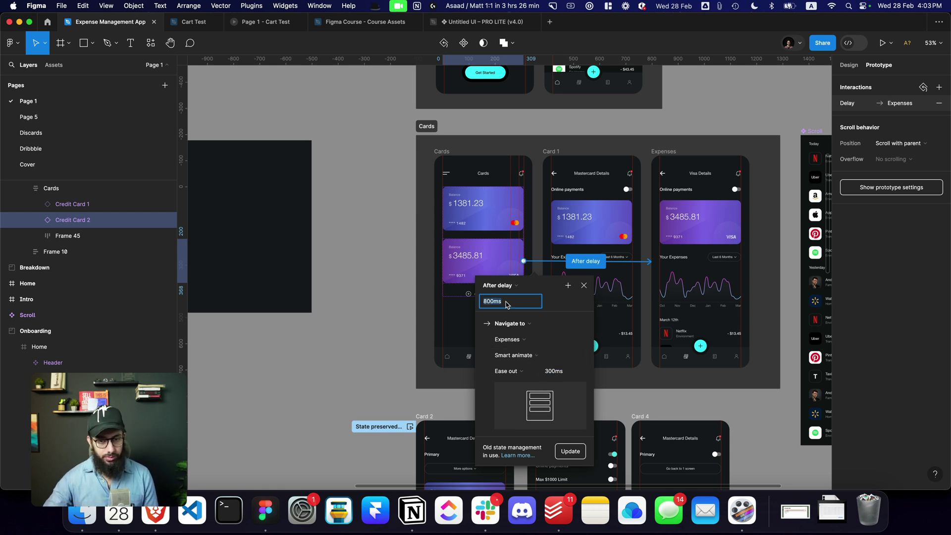
{"action": "type", "text": "2000"}
{"action": "key", "text": "Return"}
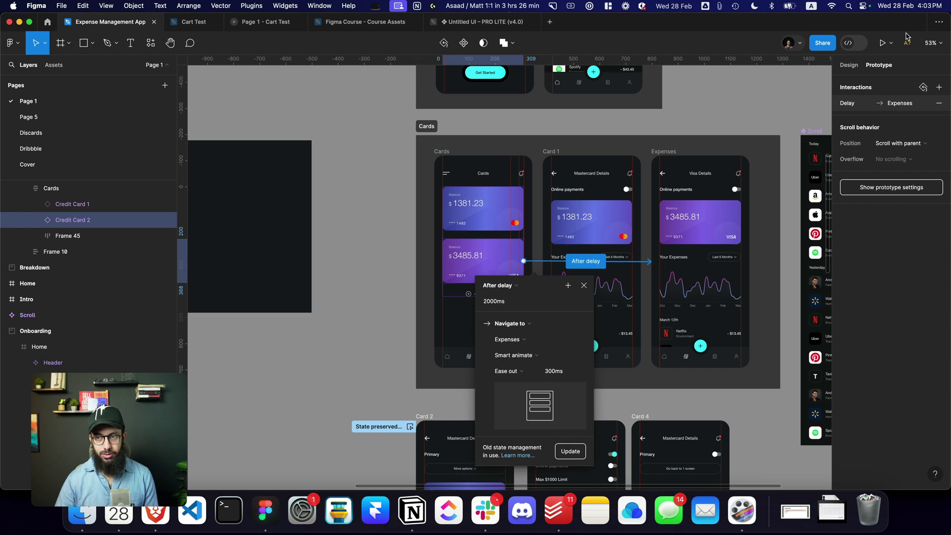
{"action": "left_click", "coordinate": [884, 44]}
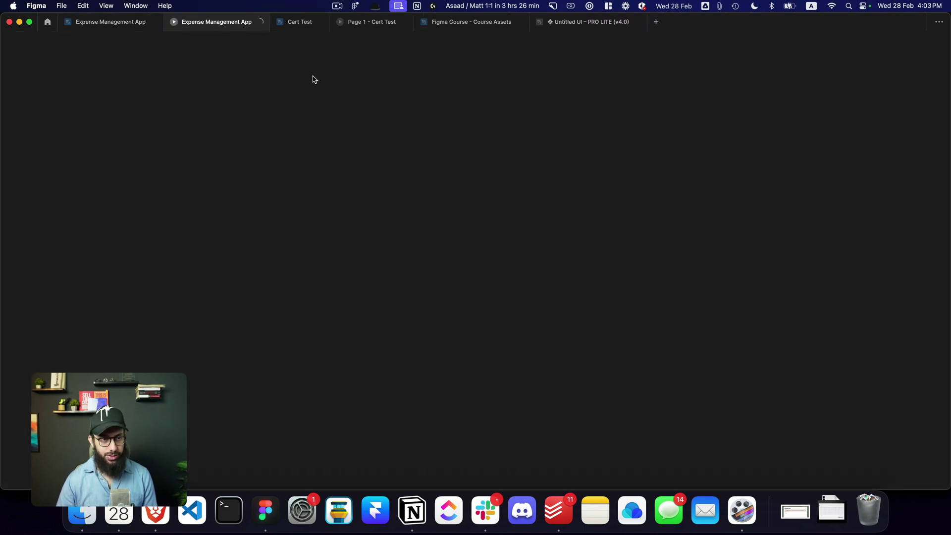
- Upgrade Credit Card 2's After-delay interaction to the new state management
{"action": "key", "text": "super+2"}
{"action": "key", "text": "super+3"}
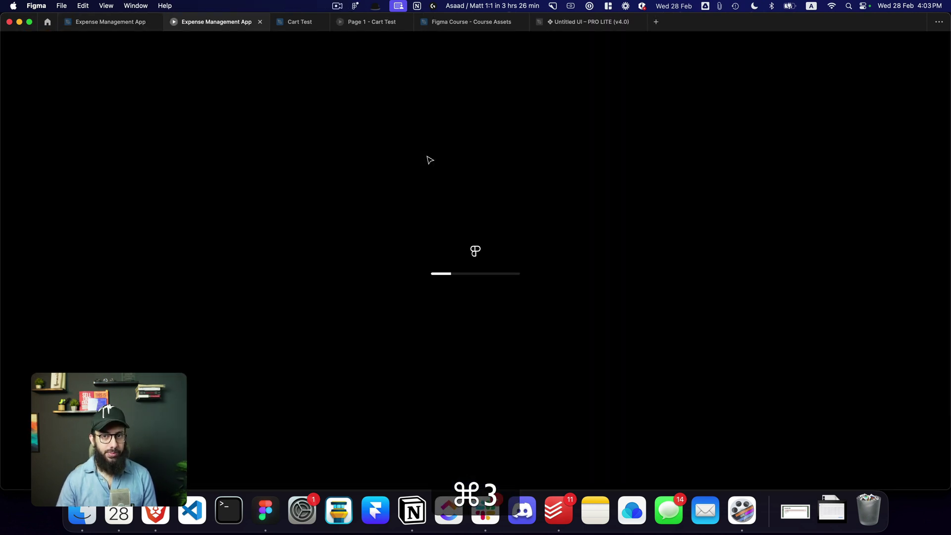
{"action": "key", "text": "super+2"}
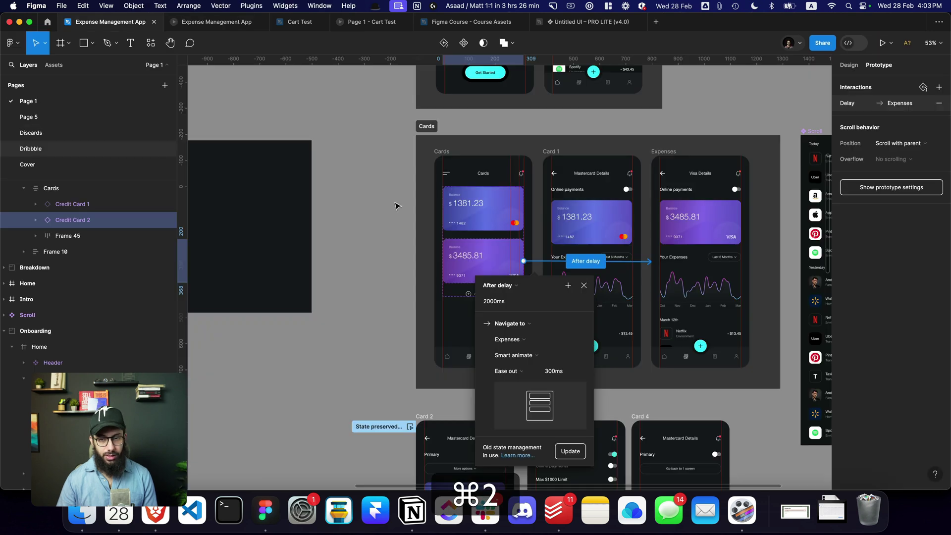
{"action": "left_click", "coordinate": [569, 452]}
- Restart the prototype and open the Cards screen to test the delayed jump to Visa Details
{"action": "key", "text": "super+3"}
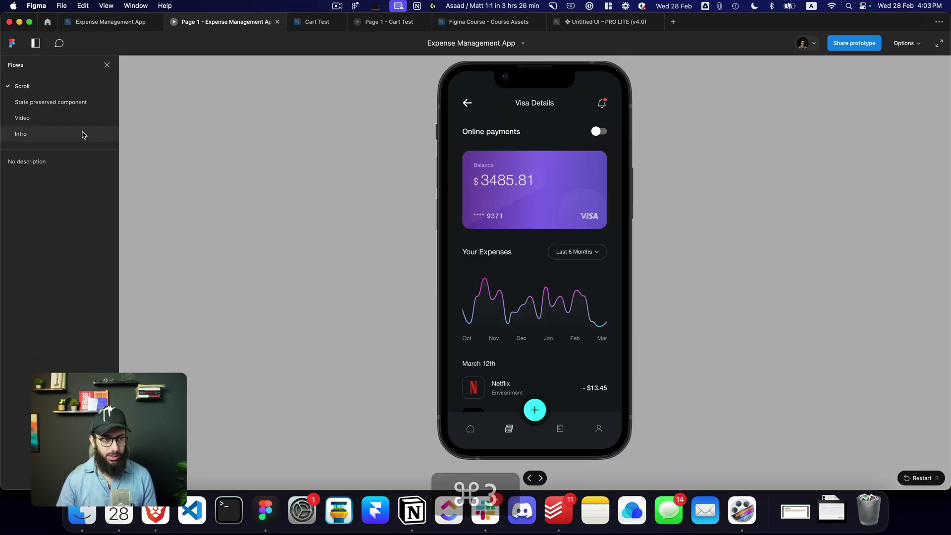
{"action": "key", "text": "r"}
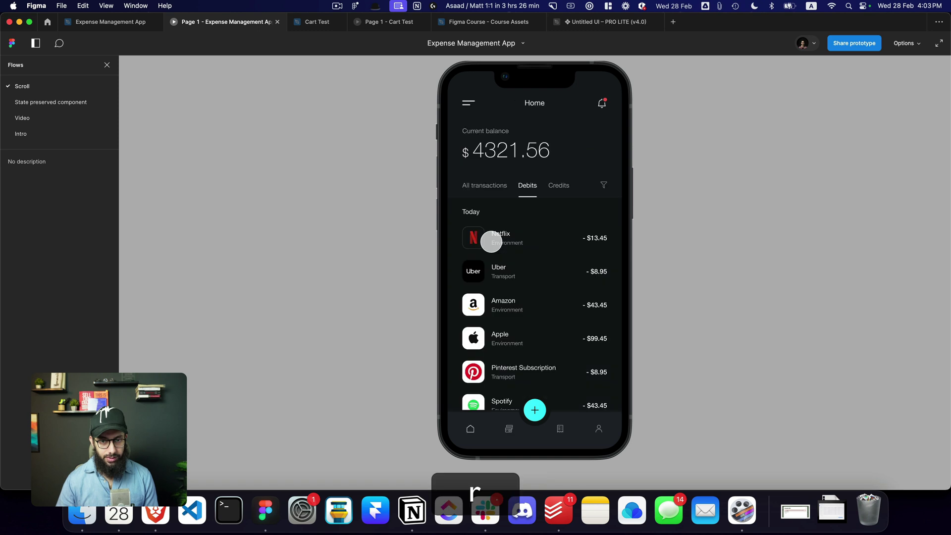
{"action": "left_click", "coordinate": [507, 427]}
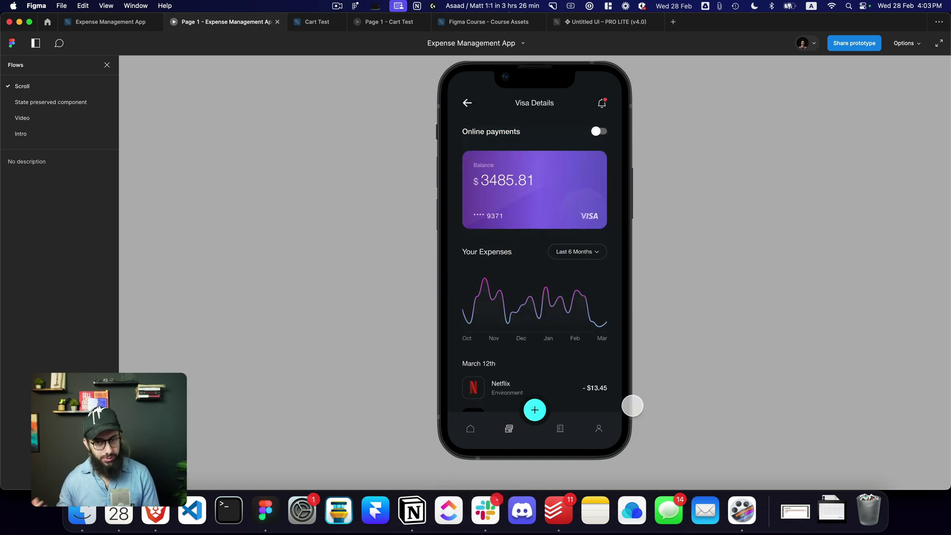
{"action": "key", "text": "super+2"}
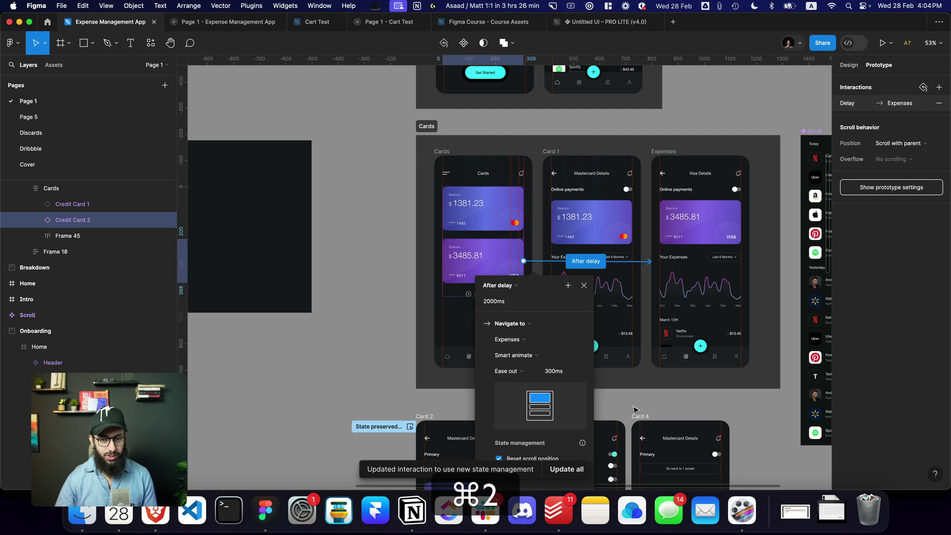
- Convert the Cards credit-card stack into a component
{"action": "left_click", "coordinate": [388, 275]}
{"action": "left_click", "coordinate": [480, 217]}
{"action": "key", "text": "alt+super+k"}
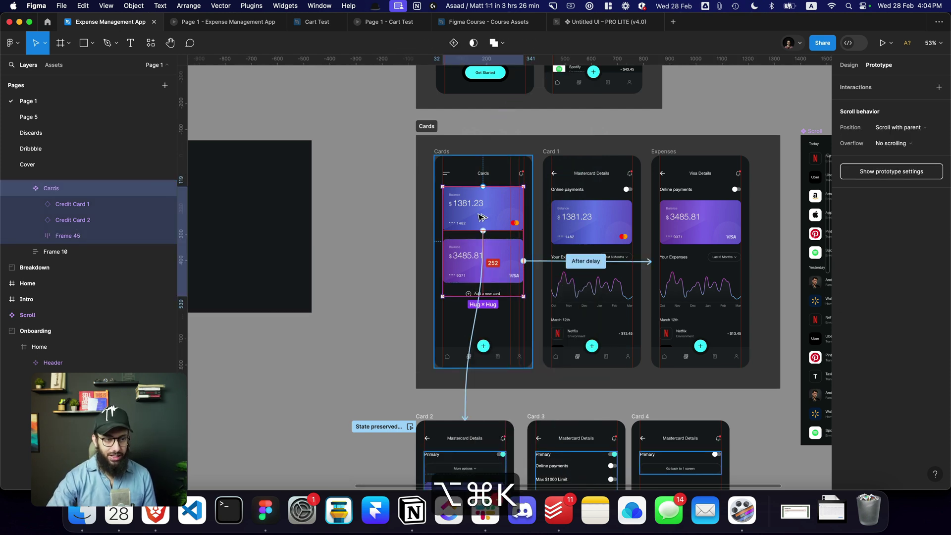
{"action": "key", "text": "shift+e"}
- Create and discard a trial Cards instance, then narrow the Components frame to 932 wide
{"action": "left_click_drag", "start_coordinate": [480, 217], "coordinate": [583, 225]}
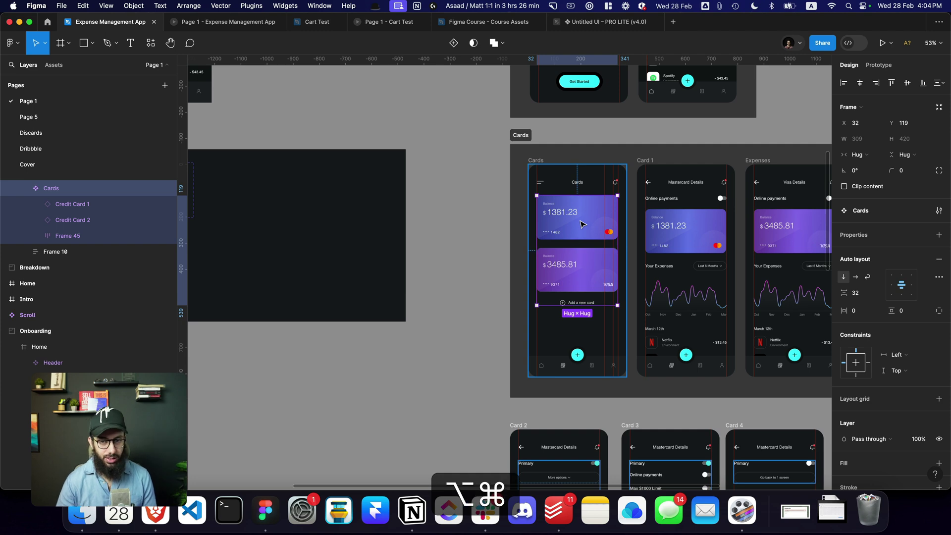
{"action": "key", "text": "alt+super+d"}
{"action": "key", "text": "super+x"}
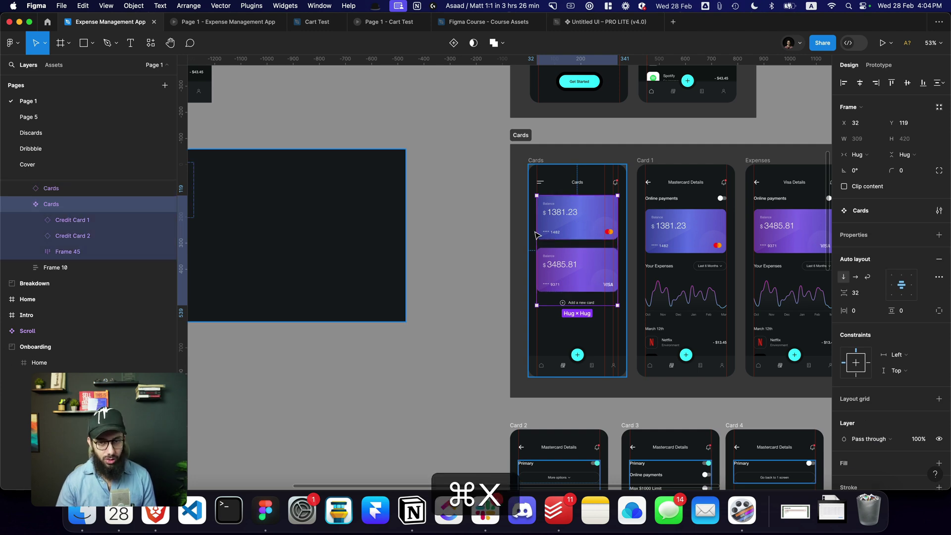
{"action": "key", "text": "super+z"}
{"action": "left_click", "coordinate": [474, 219], "text": "alt"}
{"action": "left_click", "coordinate": [474, 218], "text": "alt"}
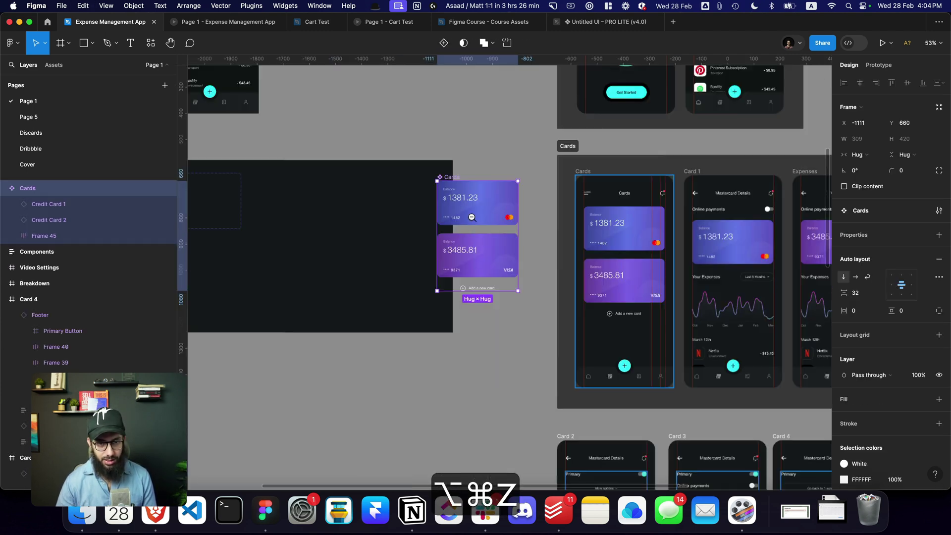
{"action": "left_click", "coordinate": [474, 219], "text": "alt"}
{"action": "left_click", "coordinate": [460, 220]}
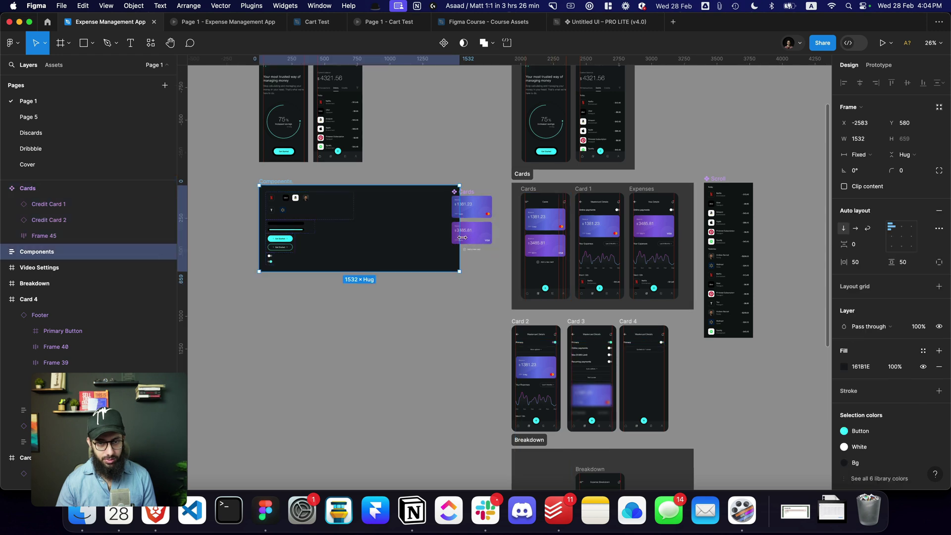
{"action": "left_click_drag", "start_coordinate": [459, 220], "coordinate": [382, 220]}
- Move the Cards component clear of the Components frame and add a Variant2 variant
{"action": "key", "text": "z"}
{"action": "left_click", "coordinate": [487, 215]}
{"action": "left_click", "coordinate": [456, 198]}
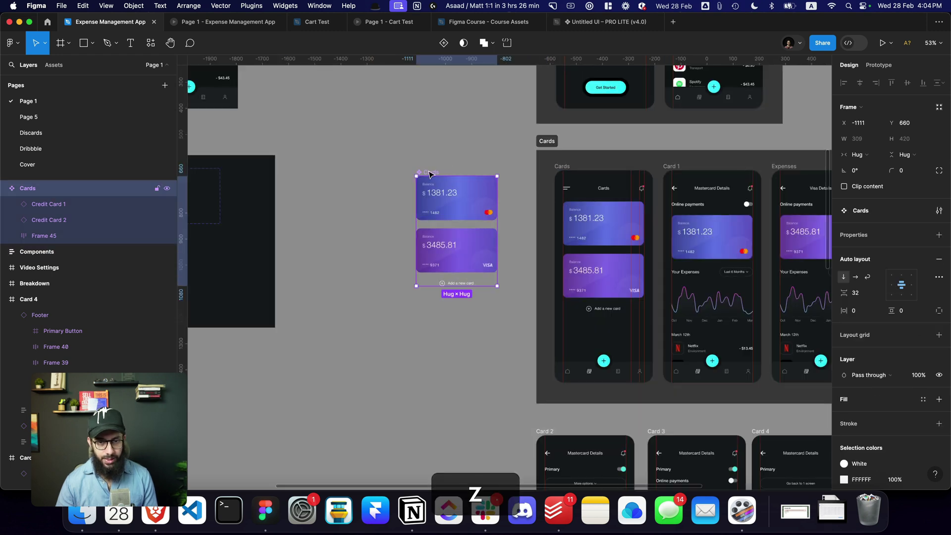
{"action": "left_click_drag", "start_coordinate": [456, 199], "coordinate": [411, 198]}
{"action": "left_click", "coordinate": [444, 43]}
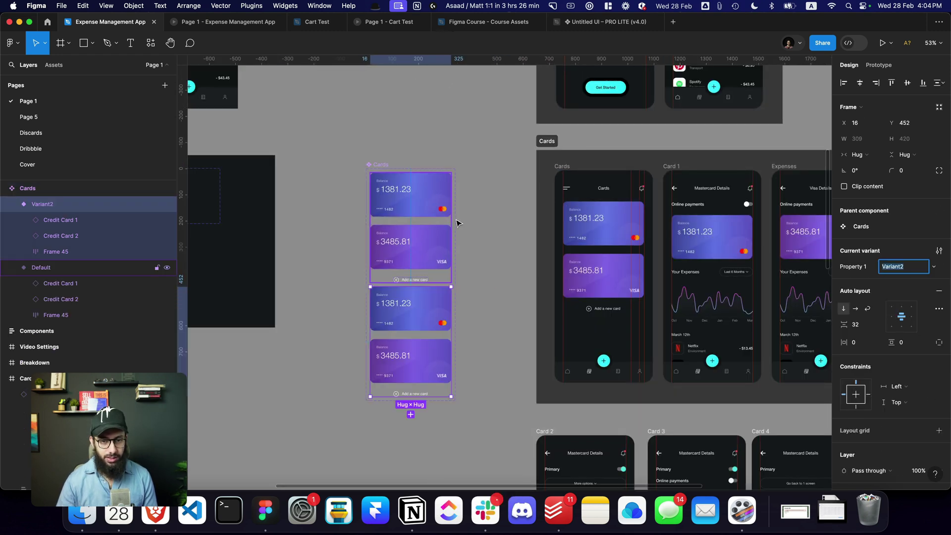
{"action": "left_click", "coordinate": [431, 244]}
- Try negative auto-layout gaps (-139, -500) on the Default variant, then revert to 32
{"action": "left_click", "coordinate": [432, 244]}
{"action": "key", "text": "z"}
{"action": "left_click", "coordinate": [417, 243]}
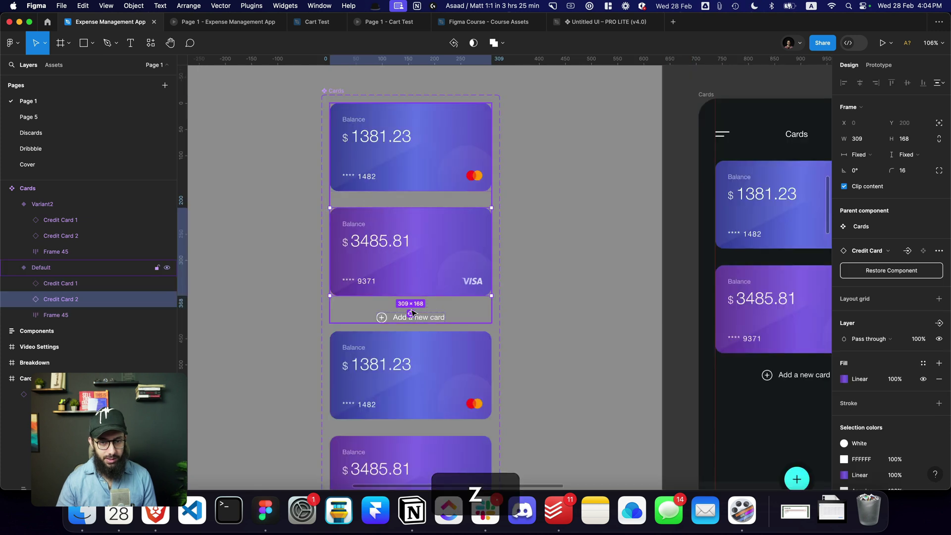
{"action": "key", "text": "shift+Return"}
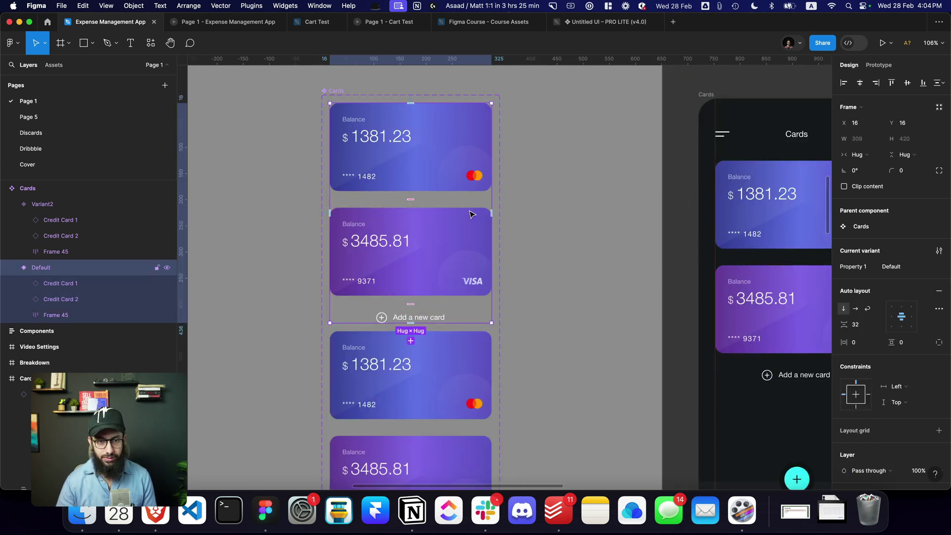
{"action": "left_click_drag", "start_coordinate": [843, 324], "coordinate": [755, 324]}
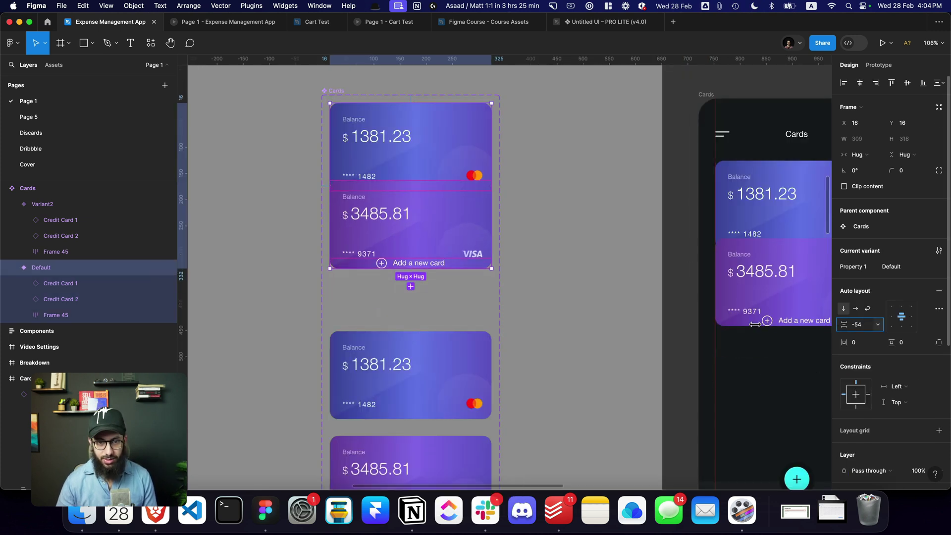
{"action": "left_click_drag", "start_coordinate": [671, 322], "coordinate": [672, 317]}
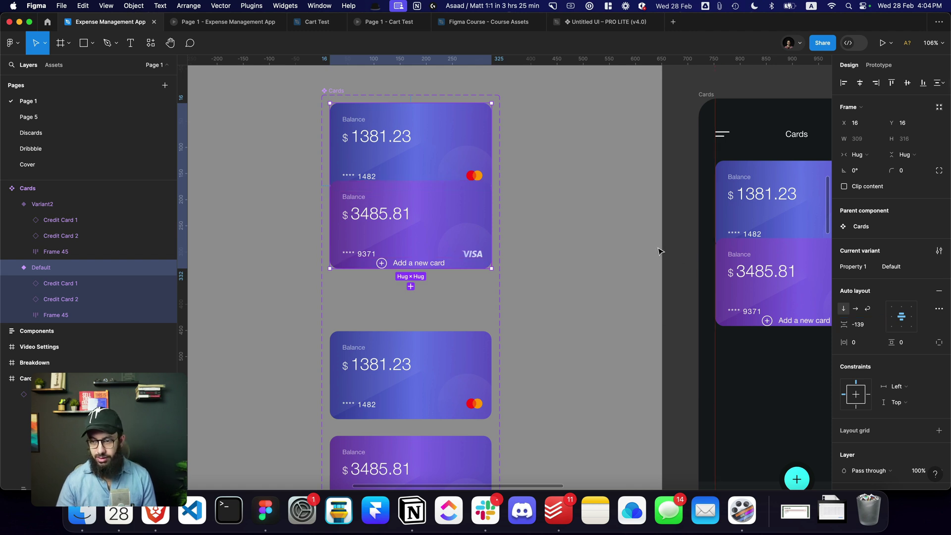
{"action": "key", "text": "super+z"}
{"action": "left_click", "coordinate": [862, 327]}
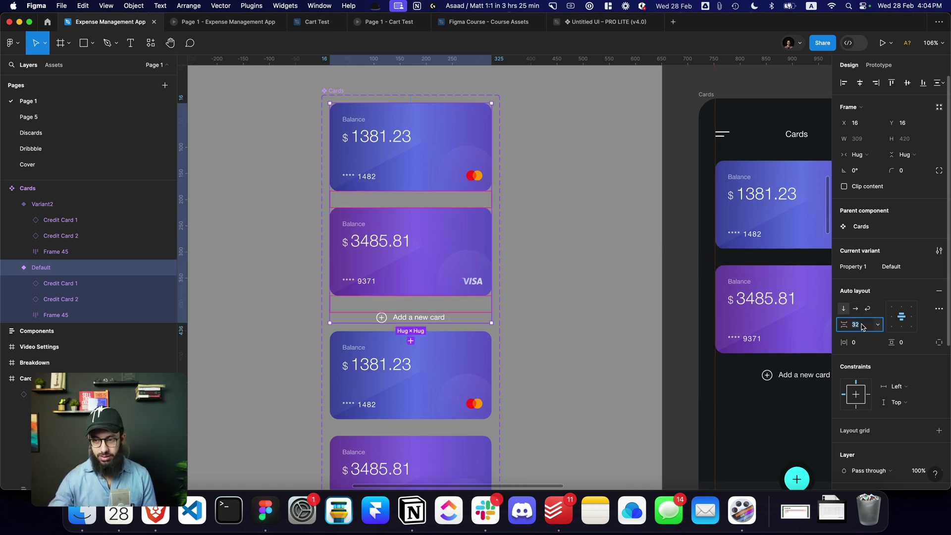
{"action": "type", "text": "-500"}
{"action": "key", "text": "Return"}
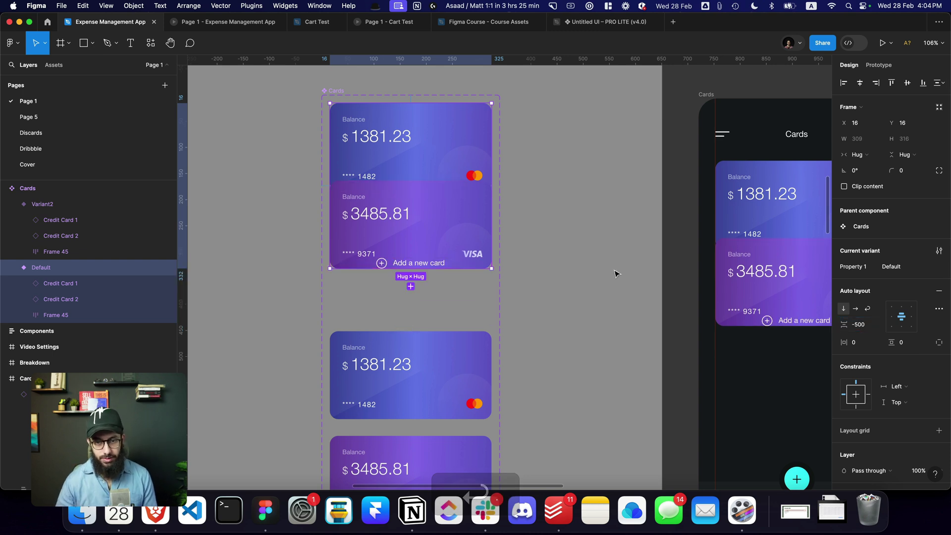
{"action": "key", "text": "super+z"}
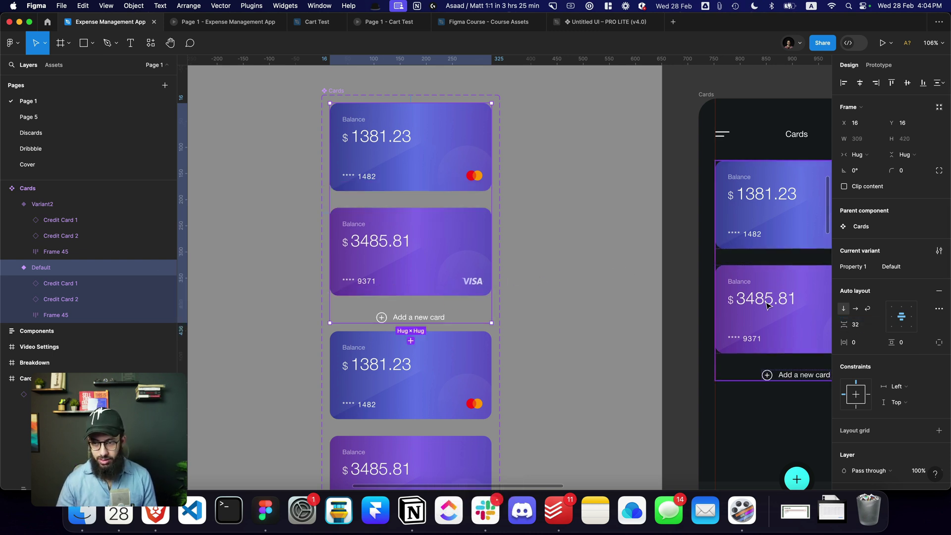
- Remove auto layout, stack Credit Card 2 over Credit Card 1, and hide the Add a new card row
{"action": "left_click", "coordinate": [939, 291]}
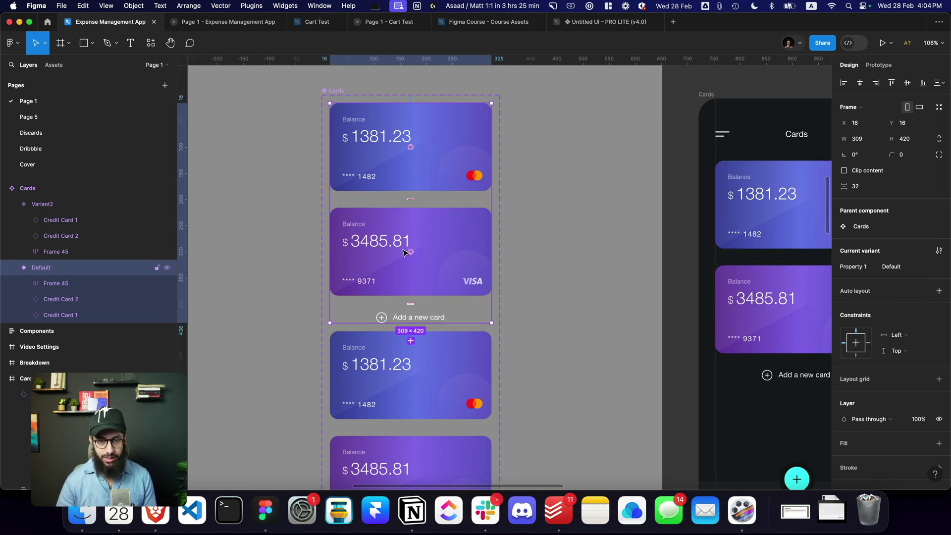
{"action": "left_click_drag", "start_coordinate": [420, 249], "coordinate": [423, 183]}
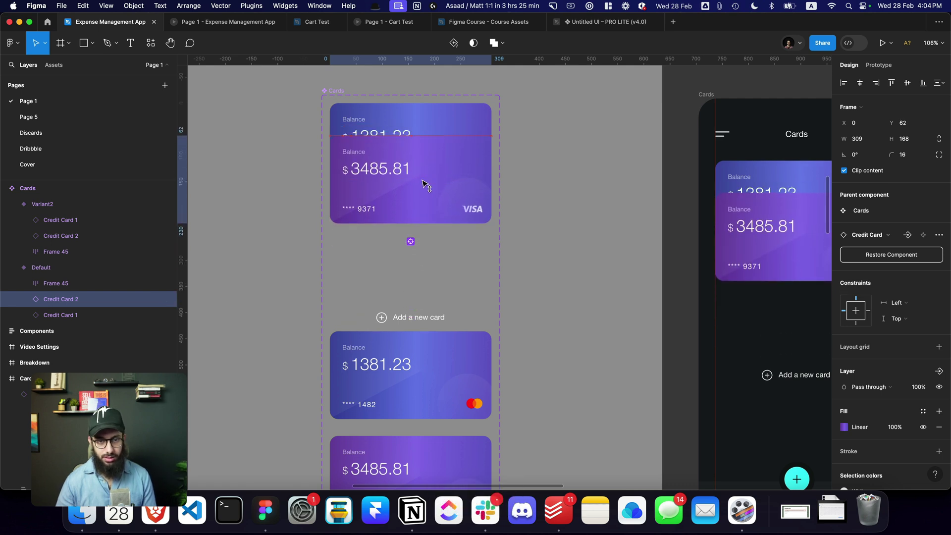
{"action": "left_click_drag", "start_coordinate": [422, 318], "coordinate": [419, 238]}
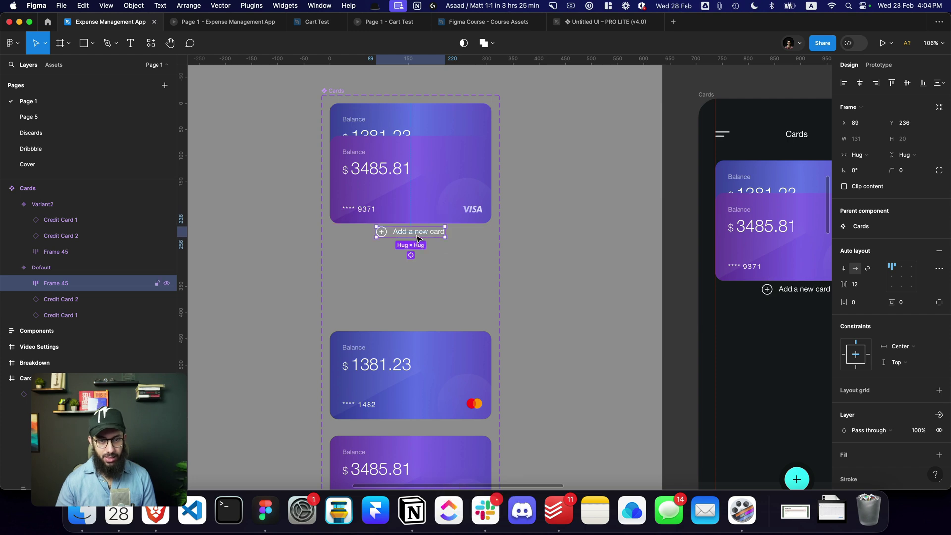
{"action": "key", "text": "shift+super+h"}
{"action": "left_click", "coordinate": [421, 267]}
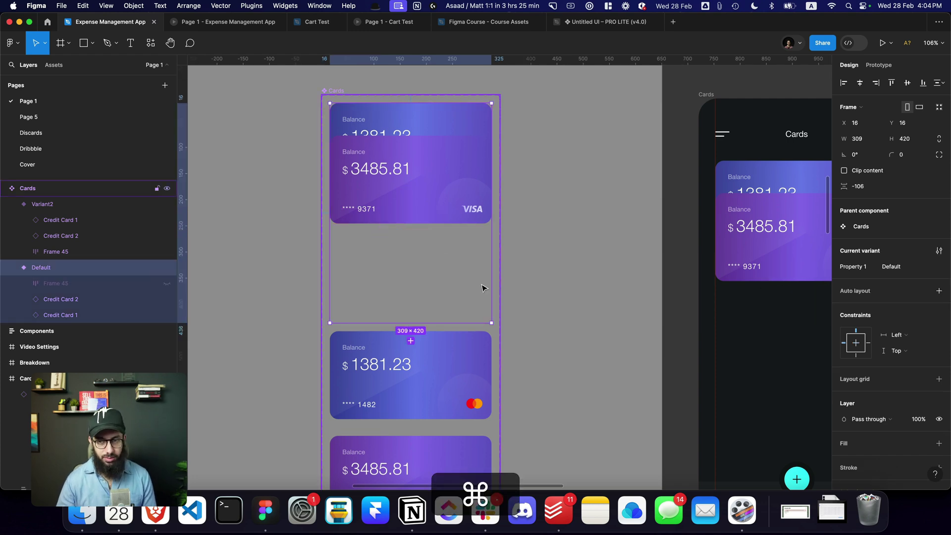
{"action": "scroll", "coordinate": [483, 287], "scroll_direction": "down", "scroll_amount": 5}
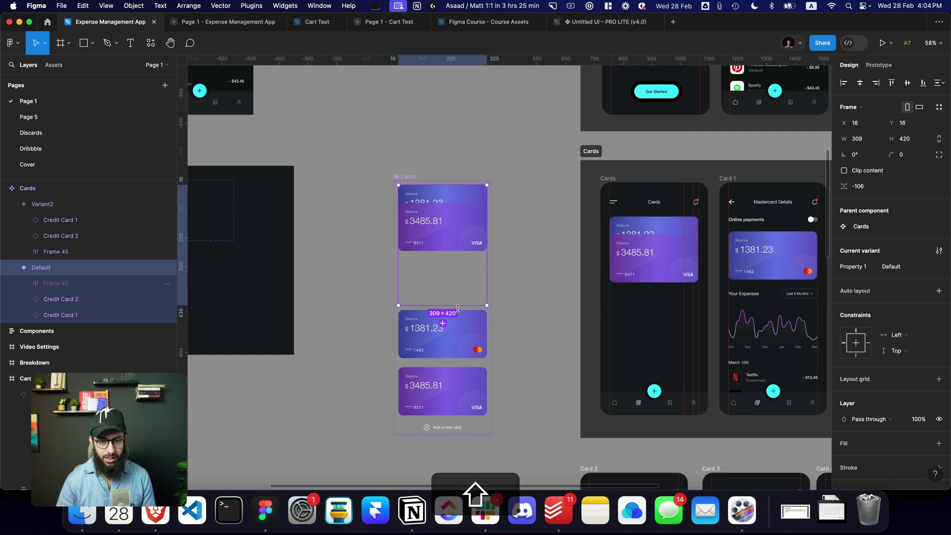
- Add an After-delay Change to Variant2 interaction on the Default variant
{"action": "key", "text": "shift+e"}
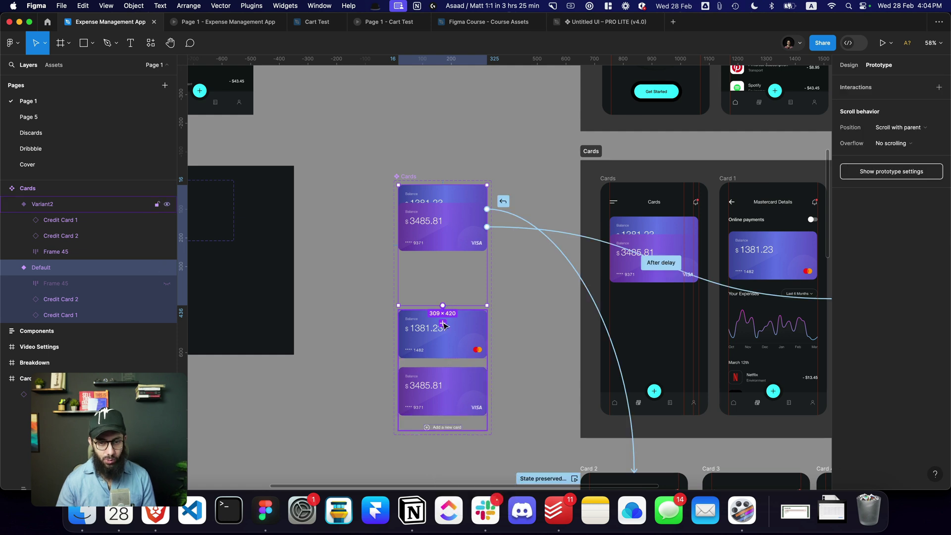
{"action": "left_click", "coordinate": [443, 324]}
{"action": "left_click", "coordinate": [412, 335]}
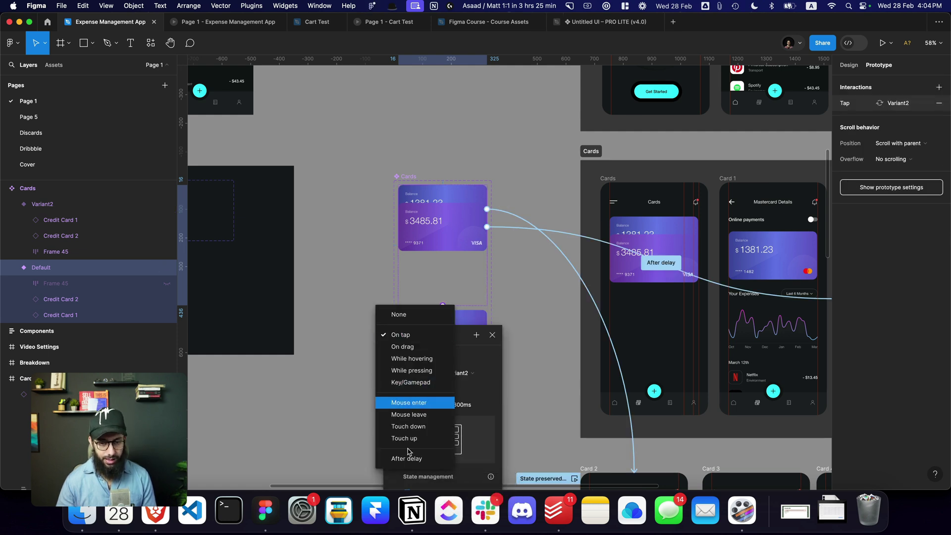
{"action": "left_click", "coordinate": [411, 456]}
- Set the Smart animate duration to 500ms and switch to the prototype preview
{"action": "left_click", "coordinate": [466, 421]}
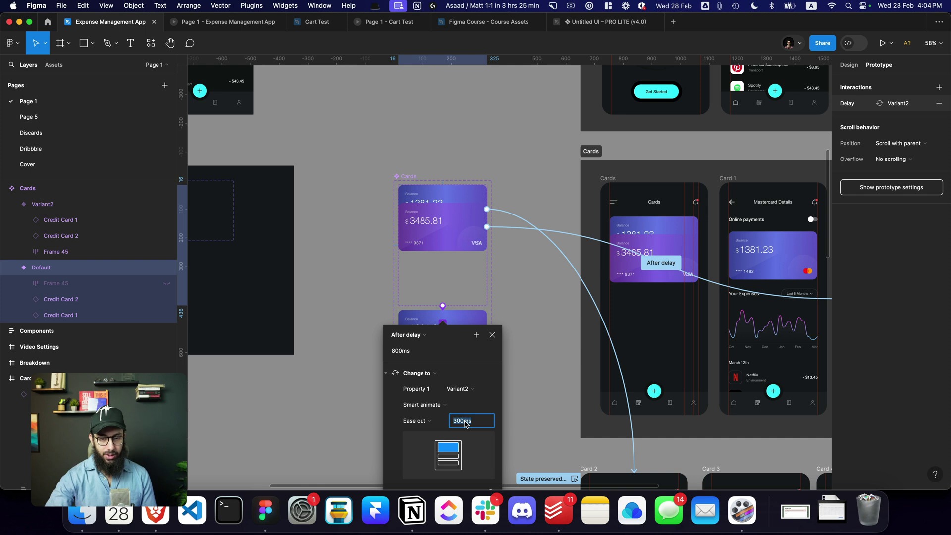
{"action": "type", "text": "500"}
{"action": "key", "text": "Return"}
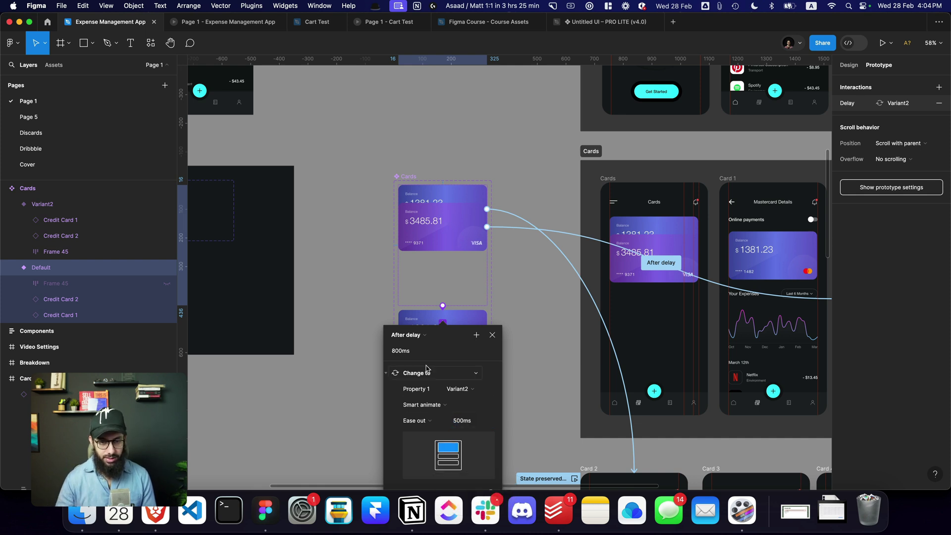
{"action": "key", "text": "super+z"}
{"action": "left_click", "coordinate": [472, 421]}
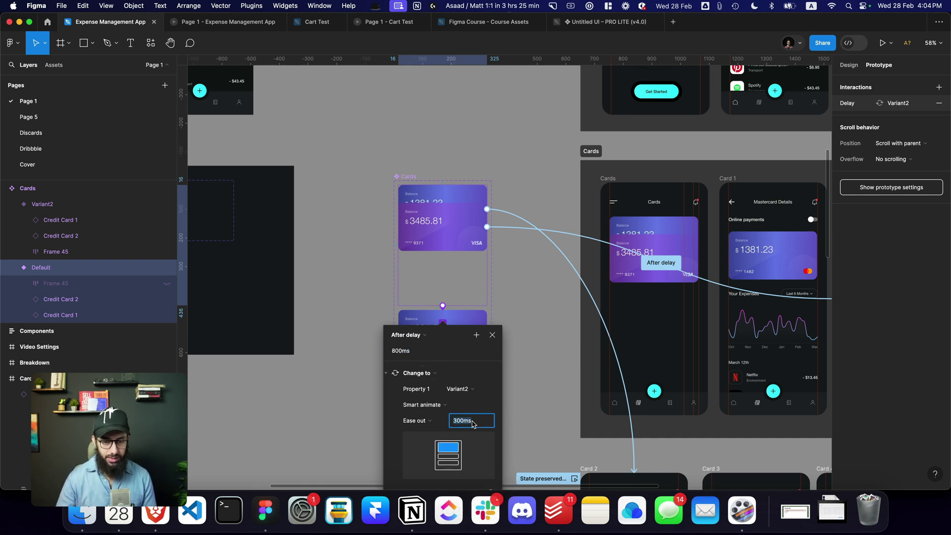
{"action": "type", "text": "500"}
{"action": "key", "text": "Return"}
{"action": "key", "text": "super+3"}
- Test the Cards animation in the prototype, then change the variant-change delay to 1000ms
{"action": "key", "text": "super+r"}
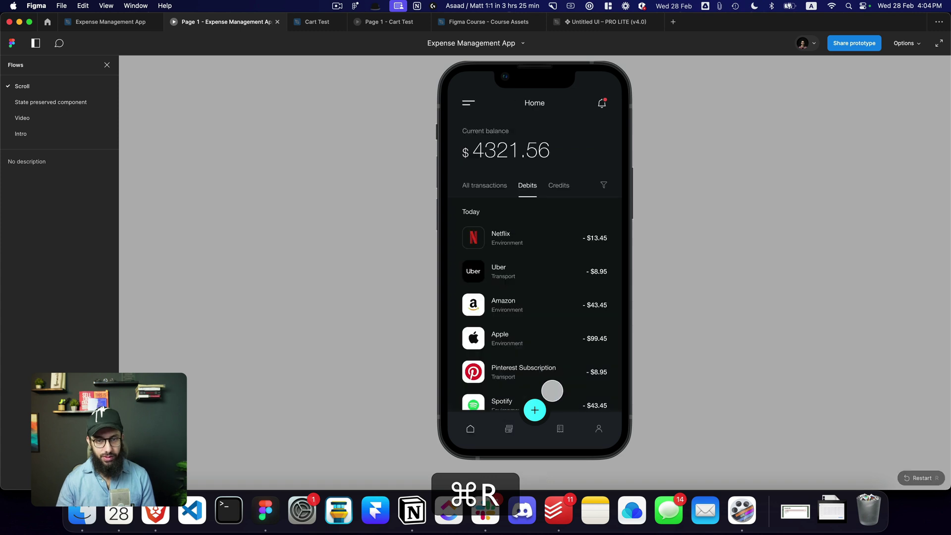
{"action": "left_click", "coordinate": [508, 427]}
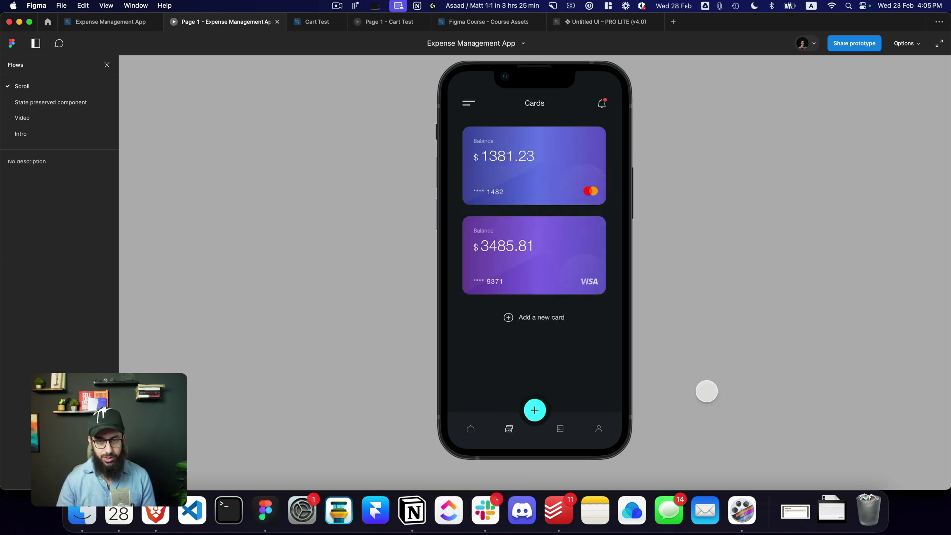
{"action": "key", "text": "super+2"}
{"action": "left_click", "coordinate": [414, 354]}
{"action": "type", "text": "1000"}
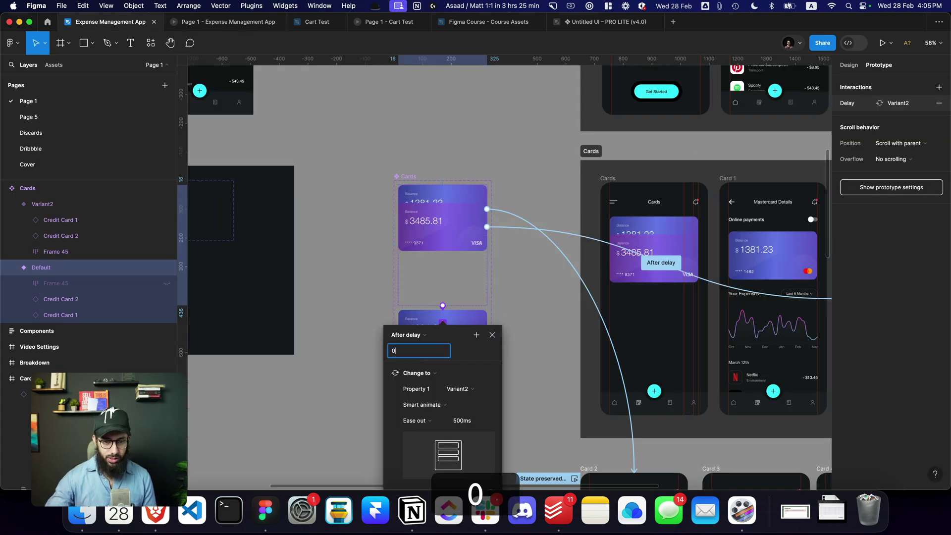
{"action": "key", "text": "Return"}
- Replay the Cards animation, then set the variant-change delay to 200ms
{"action": "key", "text": "super+3"}
{"action": "key", "text": "super+r"}
{"action": "left_click", "coordinate": [506, 425]}
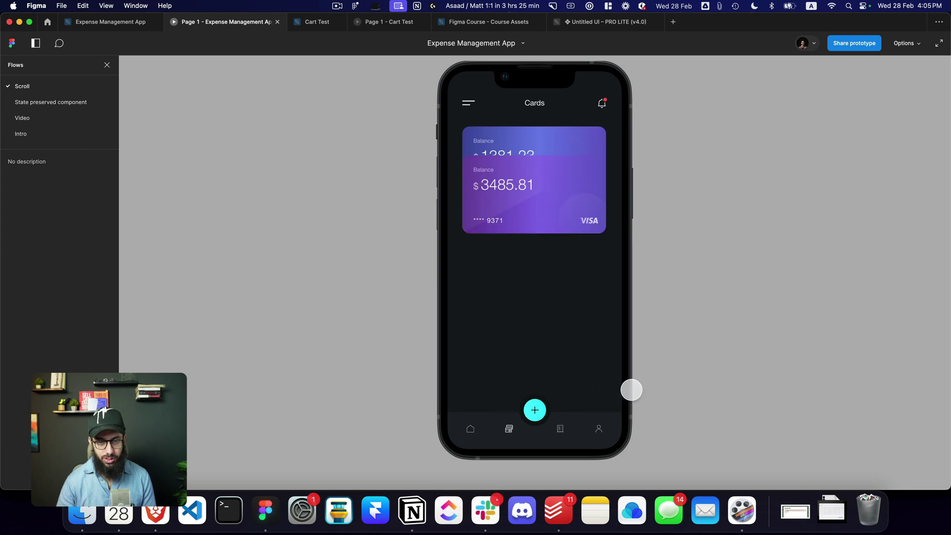
{"action": "key", "text": "super+2"}
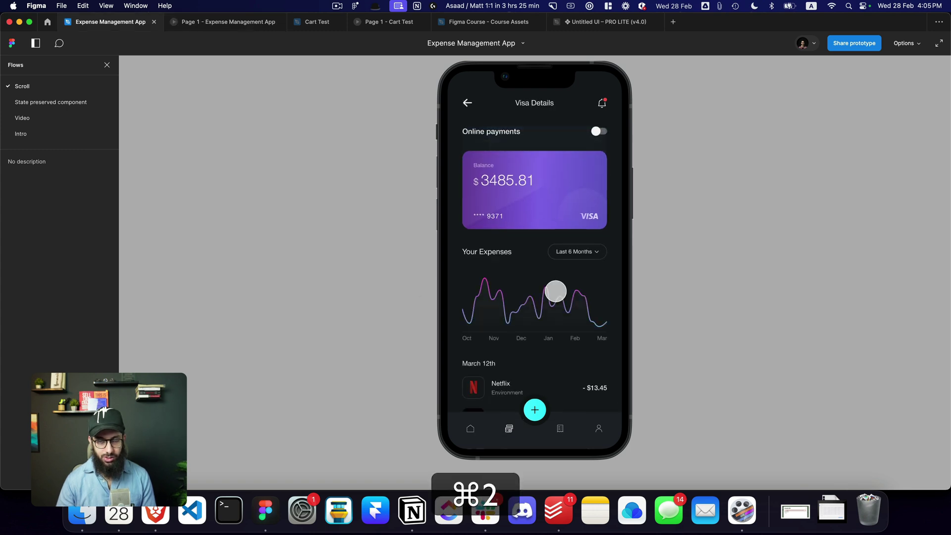
{"action": "scroll", "coordinate": [464, 290], "scroll_direction": "down", "scroll_amount": 2}
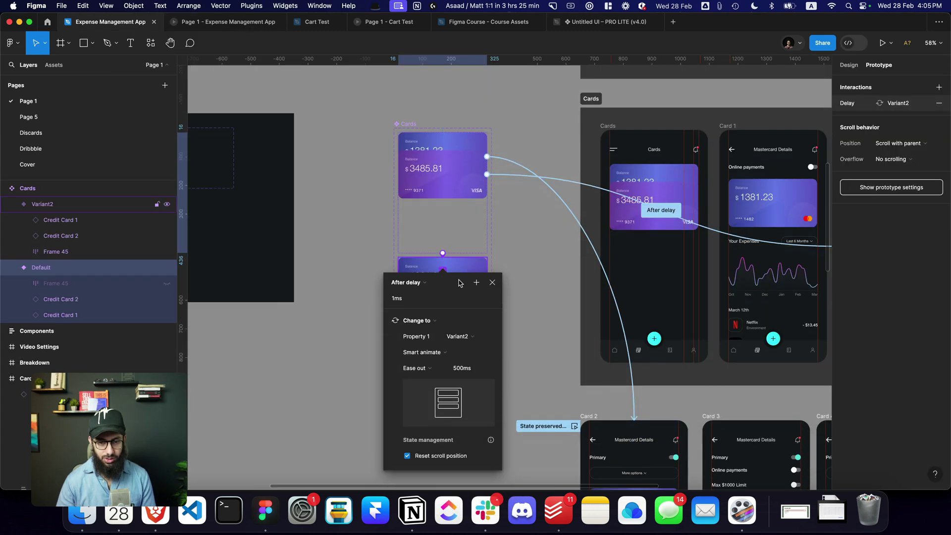
{"action": "left_click", "coordinate": [406, 303]}
{"action": "key", "text": "Return"}
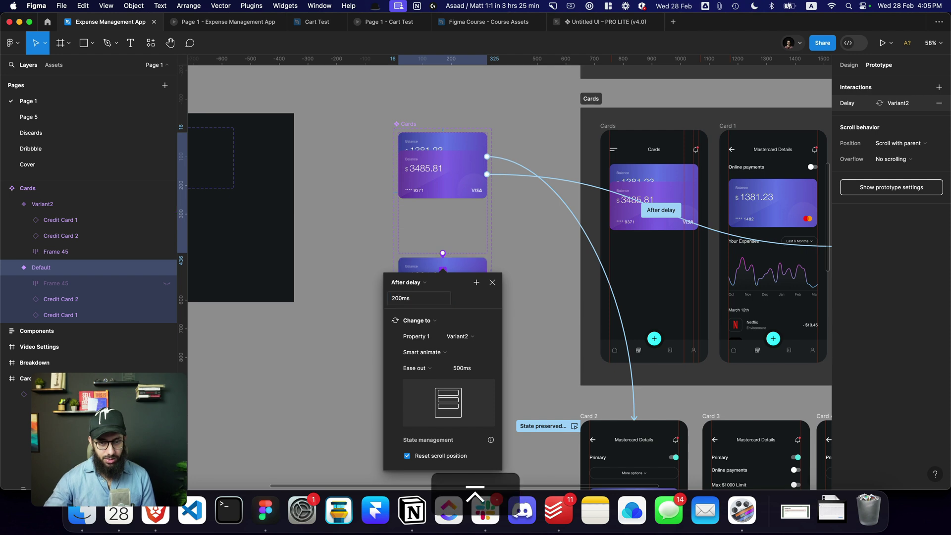
- Replay the 200ms Cards animation several times and open the Visa card's details screen
{"action": "key", "text": "super+3"}
{"action": "key", "text": "super+r"}
{"action": "left_click", "coordinate": [509, 427]}
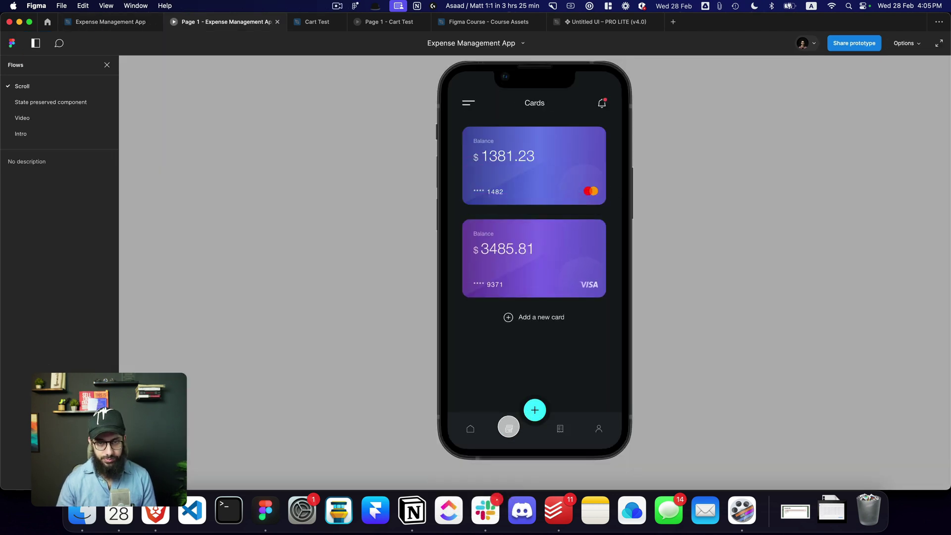
{"action": "key", "text": "super+r"}
{"action": "left_click", "coordinate": [507, 428]}
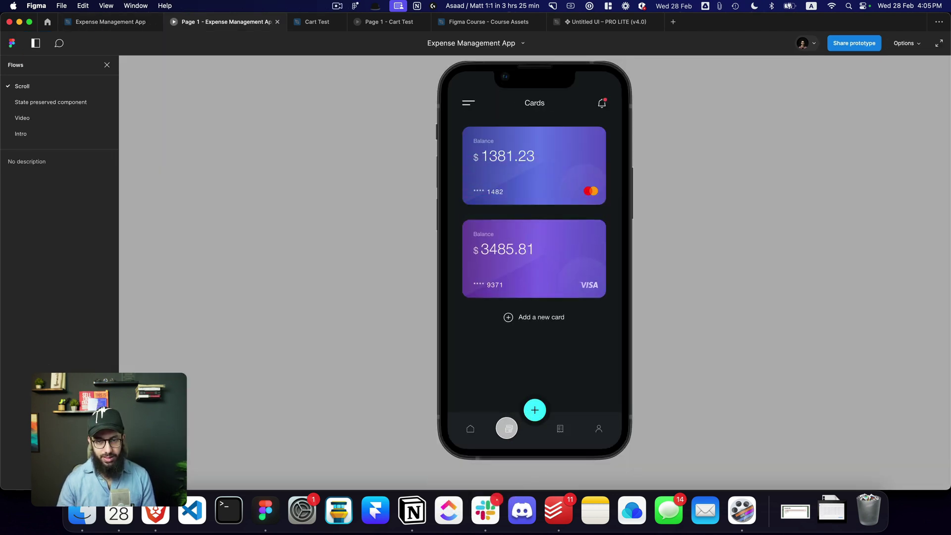
{"action": "key", "text": "super+r"}
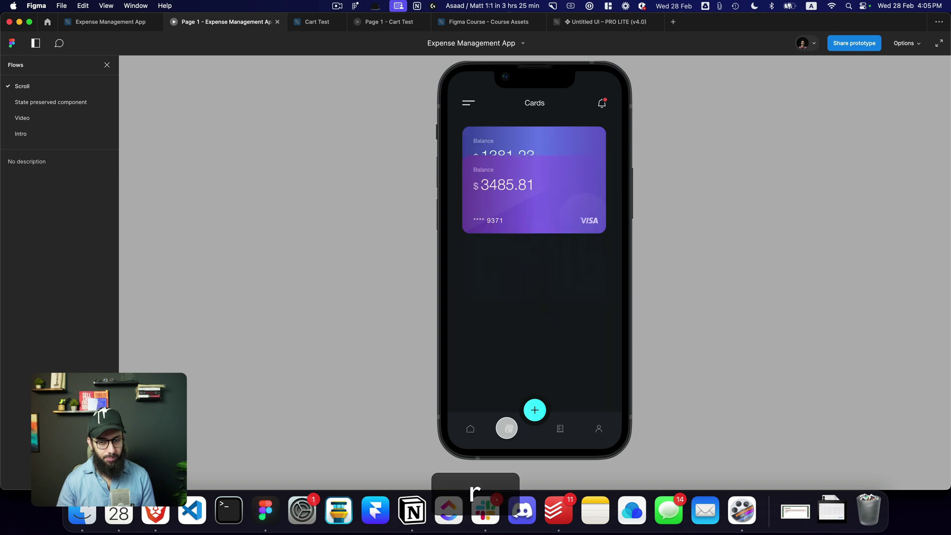
{"action": "key", "text": "super+r"}
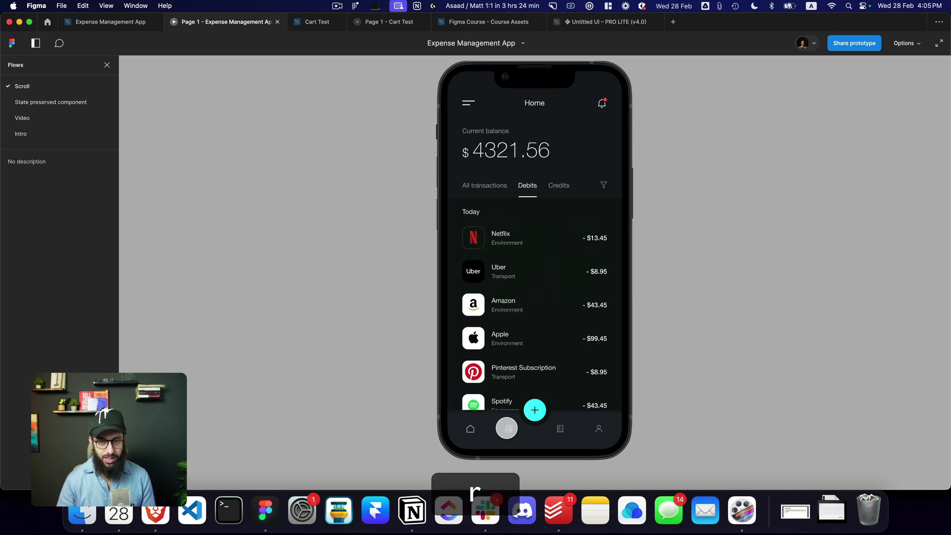
{"action": "left_click", "coordinate": [507, 428]}
{"action": "left_click", "coordinate": [595, 222]}
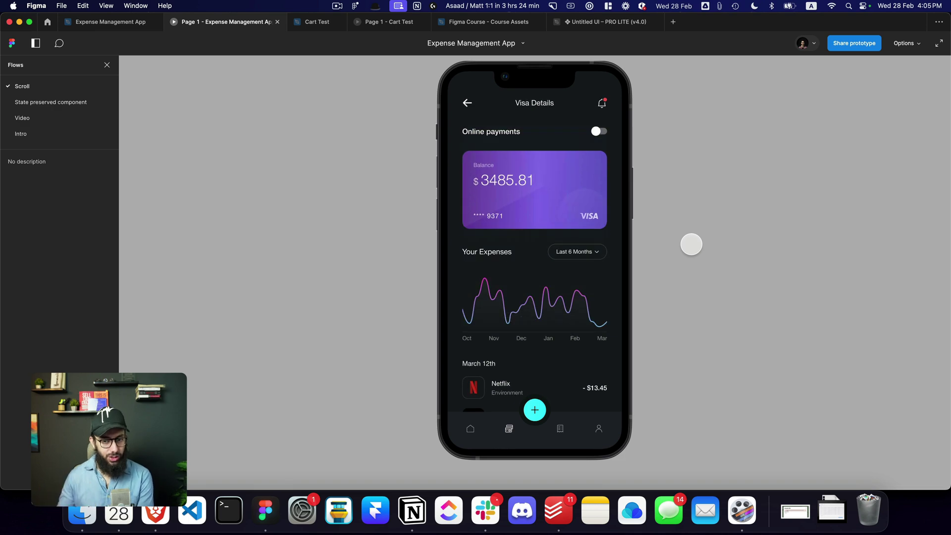
- Return to the design file, deselect everything, and go to the Figma release notes page
{"action": "key", "text": "super+2"}
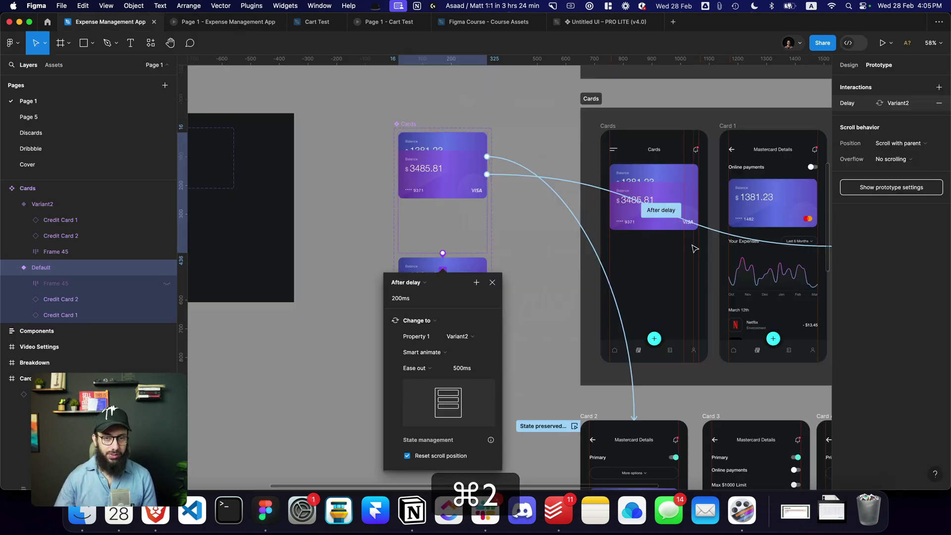
{"action": "key", "text": "super+shift+e"}
{"action": "key", "text": "super+shift+v"}
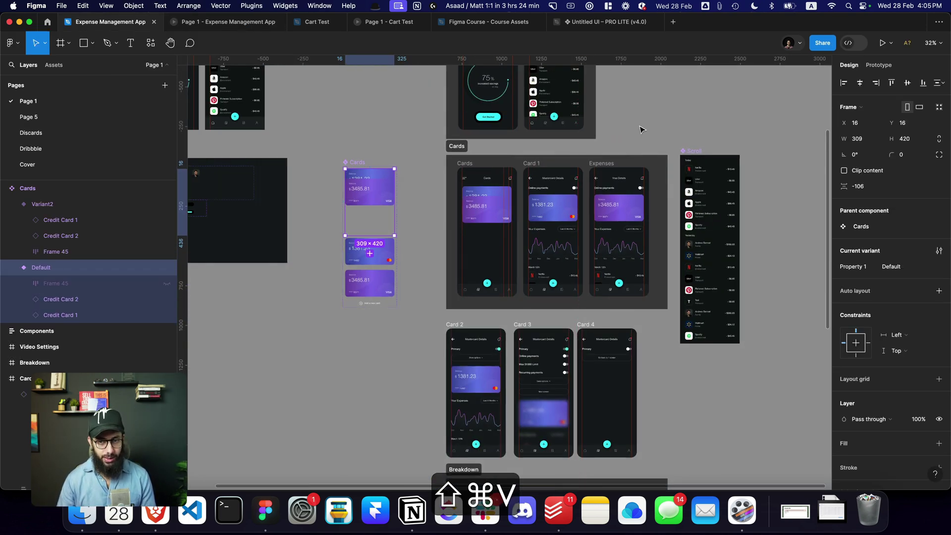
{"action": "left_click", "coordinate": [641, 128]}
{"action": "key", "text": "super+Tab"}
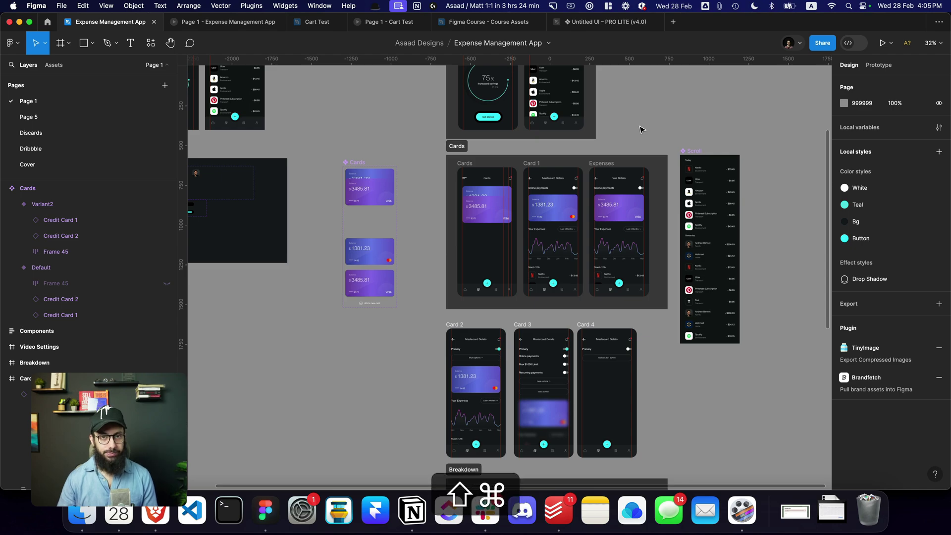
{"action": "left_click", "coordinate": [379, 244]}
- Highlight the “Change to” on a nested variant release note and return to Figma
{"action": "left_click_drag", "start_coordinate": [377, 243], "coordinate": [490, 246]}
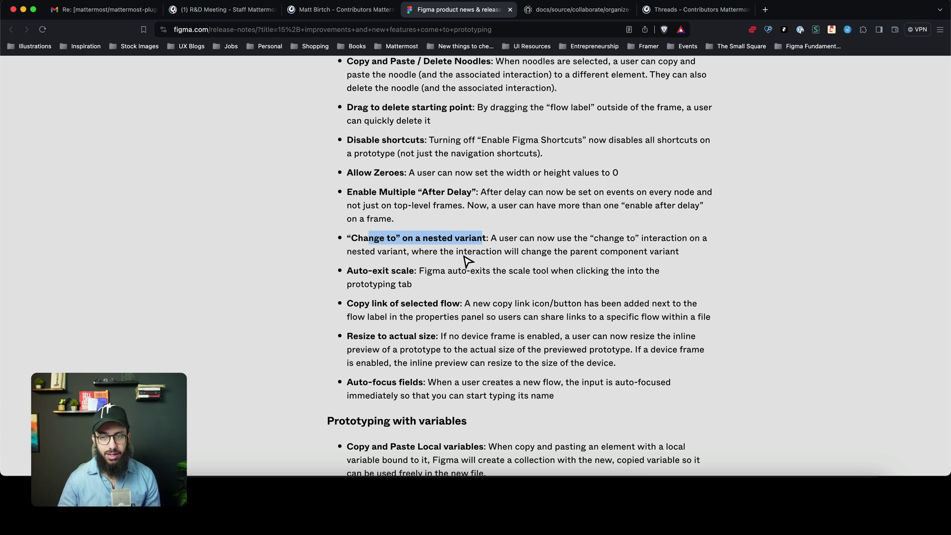
{"action": "key", "text": "ctrl+super"}
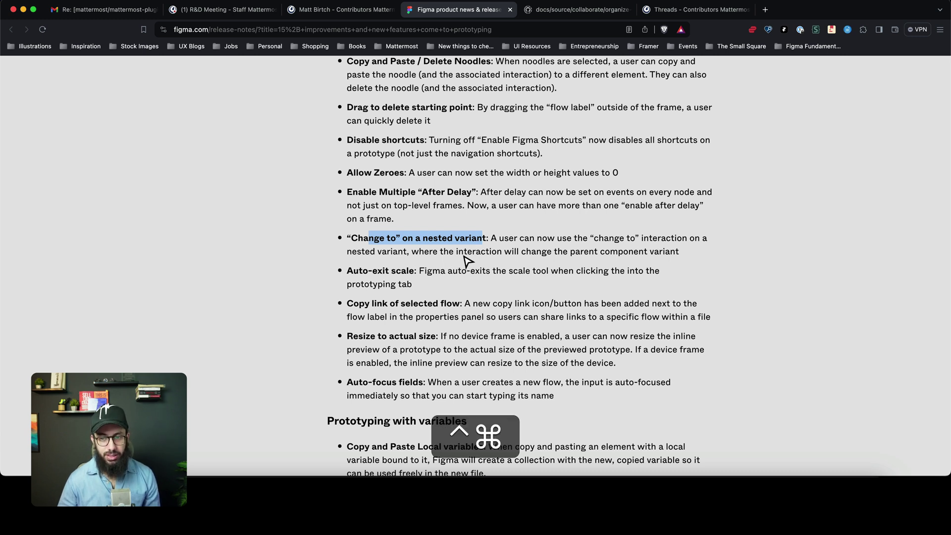
{"action": "key", "text": "ctrl+super+Right"}
- Preview Frame 76, expand and collapse the FAQ item twice, then close the preview
{"action": "scroll", "coordinate": [531, 236], "scroll_direction": "up", "scroll_amount": 2}
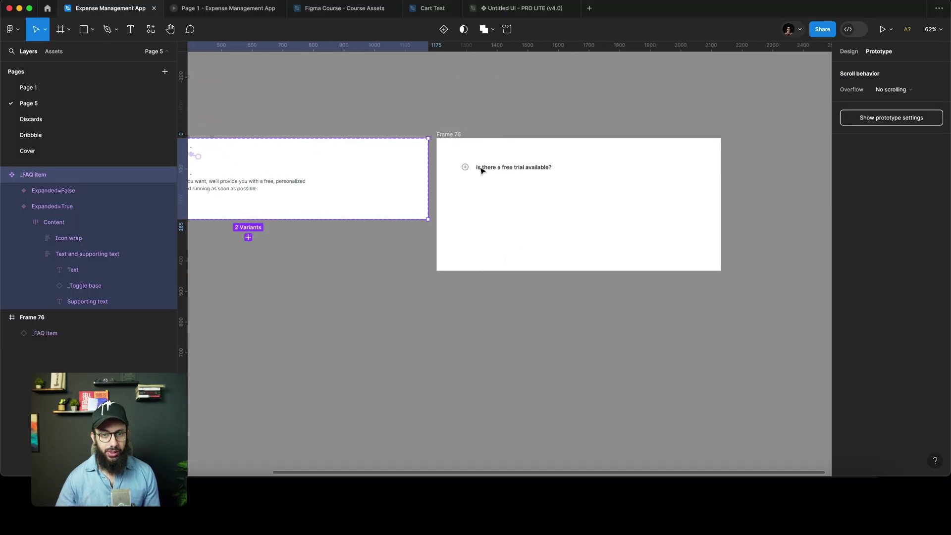
{"action": "left_click", "coordinate": [456, 138]}
{"action": "scroll", "coordinate": [456, 139], "scroll_direction": "right", "scroll_amount": 1}
{"action": "key", "text": "shift+space"}
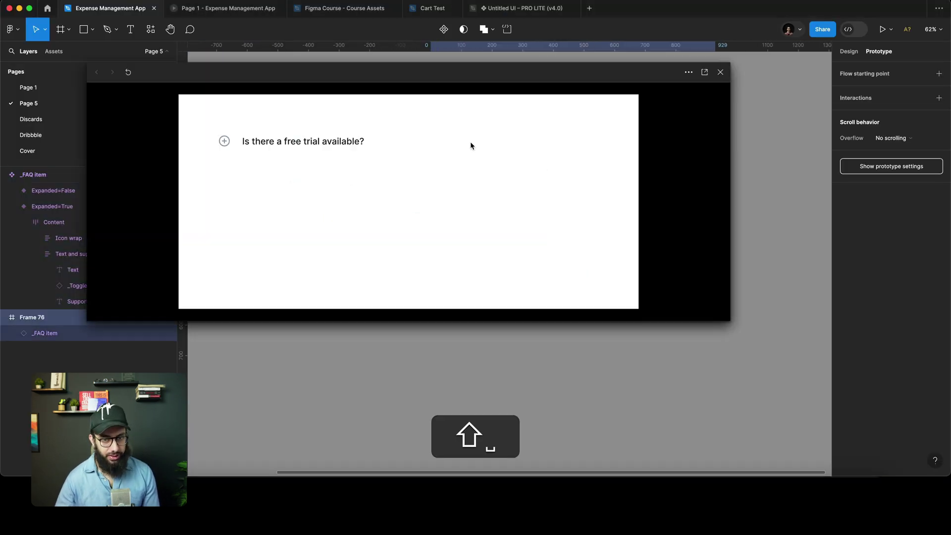
{"action": "left_click", "coordinate": [261, 143]}
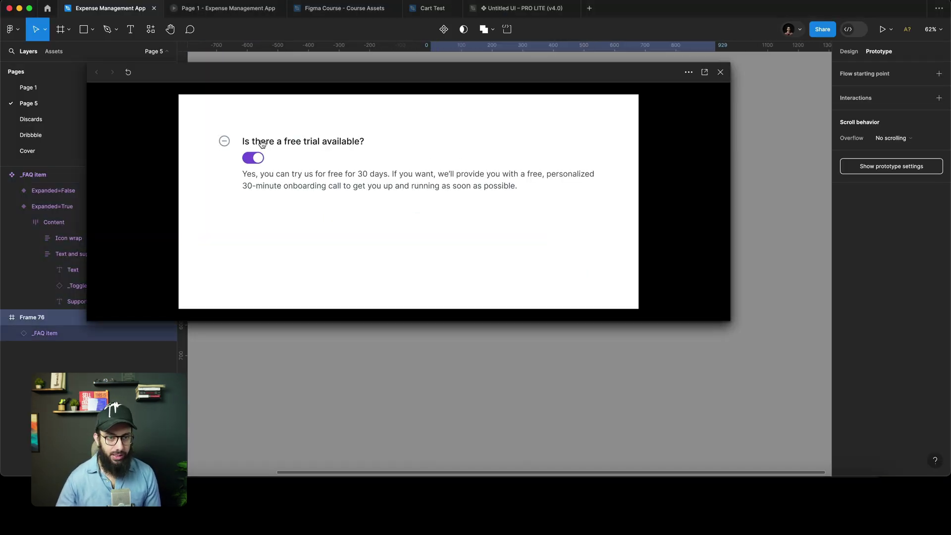
{"action": "left_click", "coordinate": [262, 144]}
{"action": "left_click", "coordinate": [287, 144]}
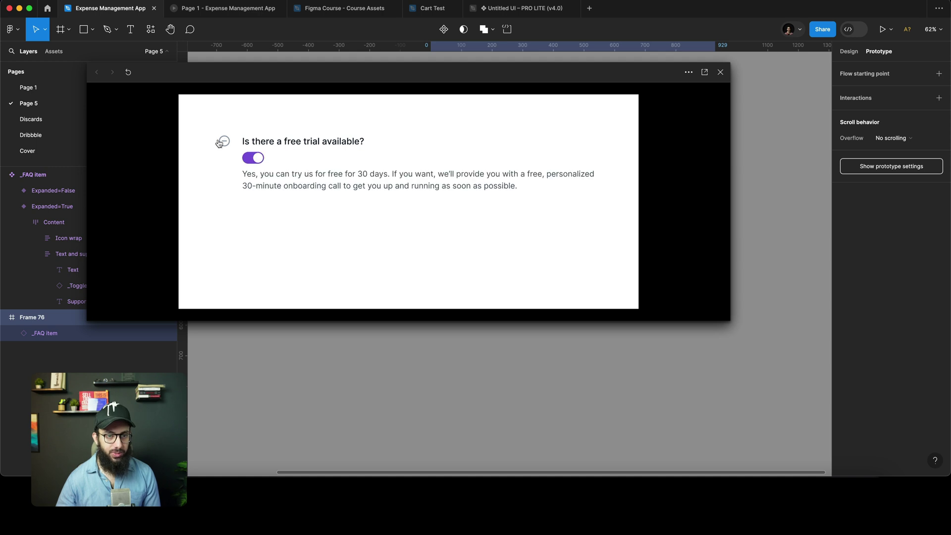
{"action": "left_click", "coordinate": [276, 144]}
{"action": "left_click", "coordinate": [721, 72]}
- Select the Expanded=True variant of the FAQ item
{"action": "scroll", "coordinate": [331, 153], "scroll_direction": "up", "scroll_amount": 5}
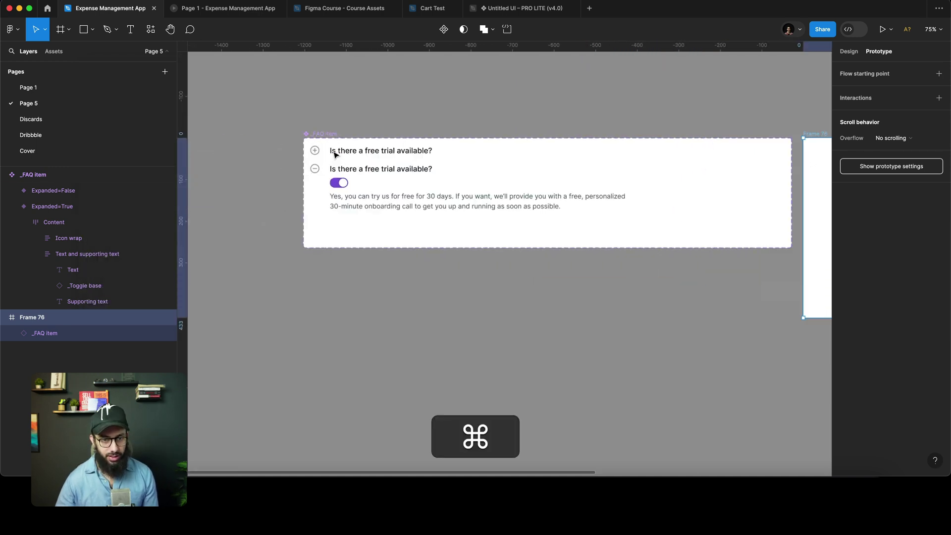
{"action": "left_click", "coordinate": [366, 184]}
{"action": "scroll", "coordinate": [364, 182], "scroll_direction": "up", "scroll_amount": 3}
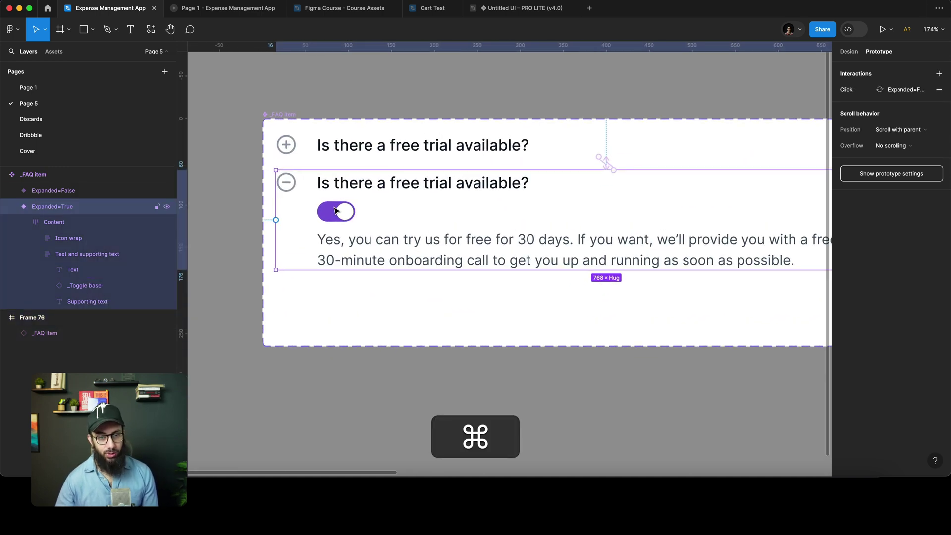
- Give the expanded variant's toggle a Click interaction that changes to Expanded=False
{"action": "double_click", "coordinate": [336, 211]}
{"action": "double_click", "coordinate": [336, 210]}
{"action": "double_click", "coordinate": [336, 210]}
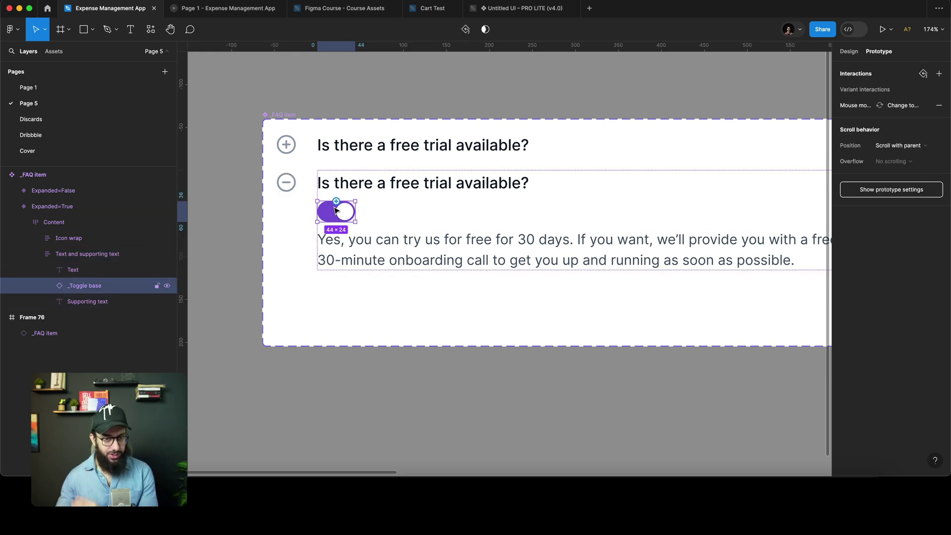
{"action": "left_click", "coordinate": [939, 74]}
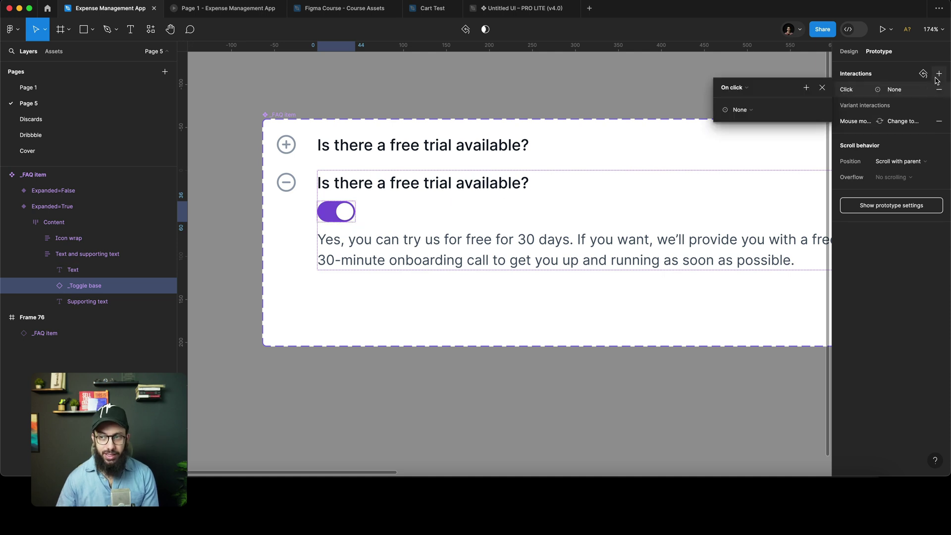
{"action": "left_click", "coordinate": [743, 114]}
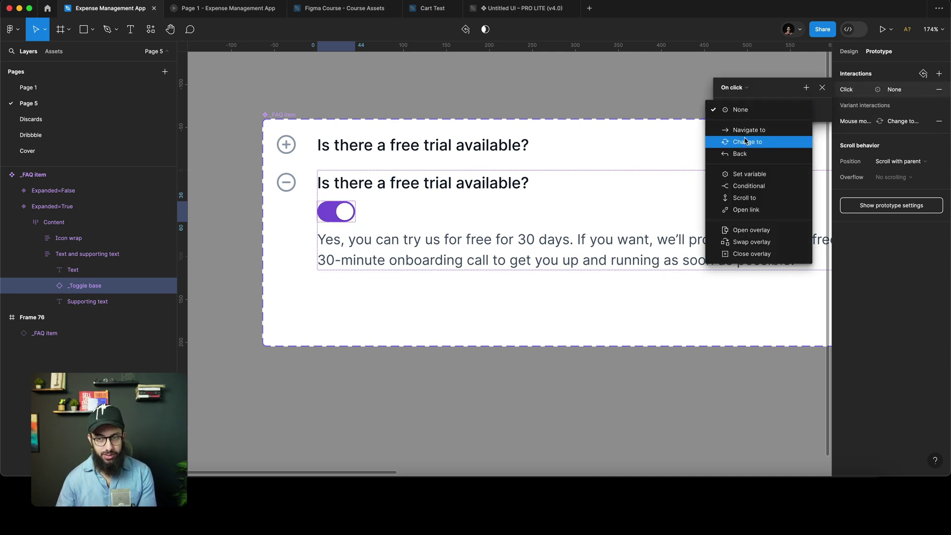
{"action": "left_click", "coordinate": [753, 142]}
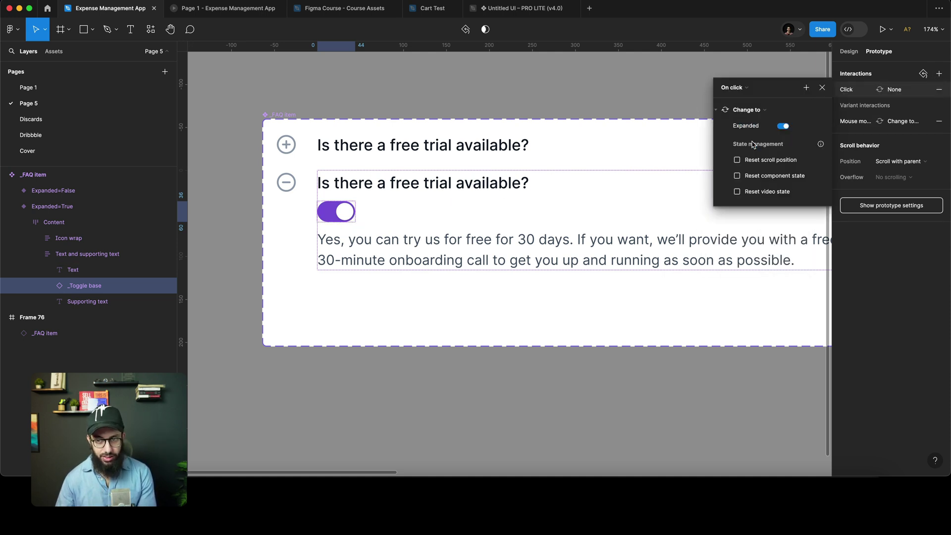
{"action": "left_click", "coordinate": [782, 126]}
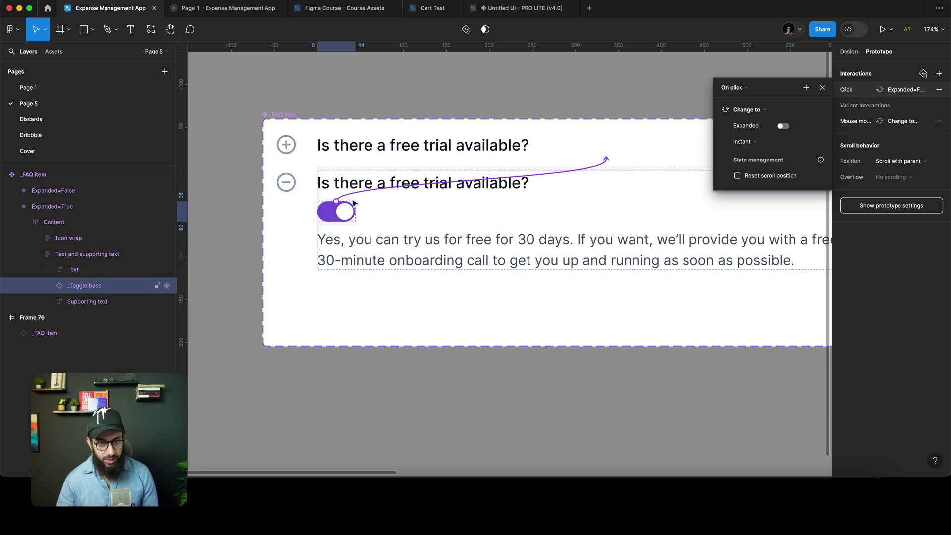
- Close the interaction settings and inspect the Expanded=False variant and the content group
{"action": "left_click", "coordinate": [384, 195]}
{"action": "left_click", "coordinate": [472, 144]}
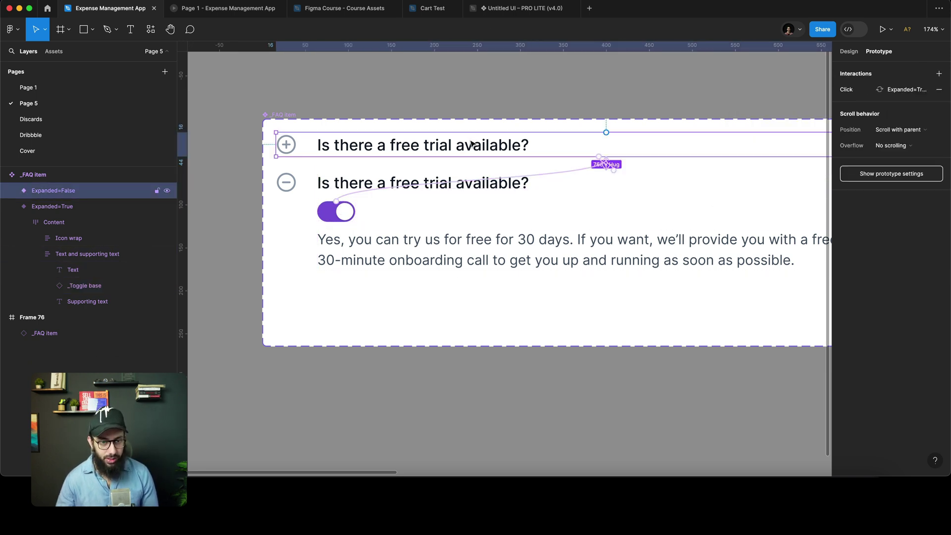
{"action": "left_click", "coordinate": [337, 220]}
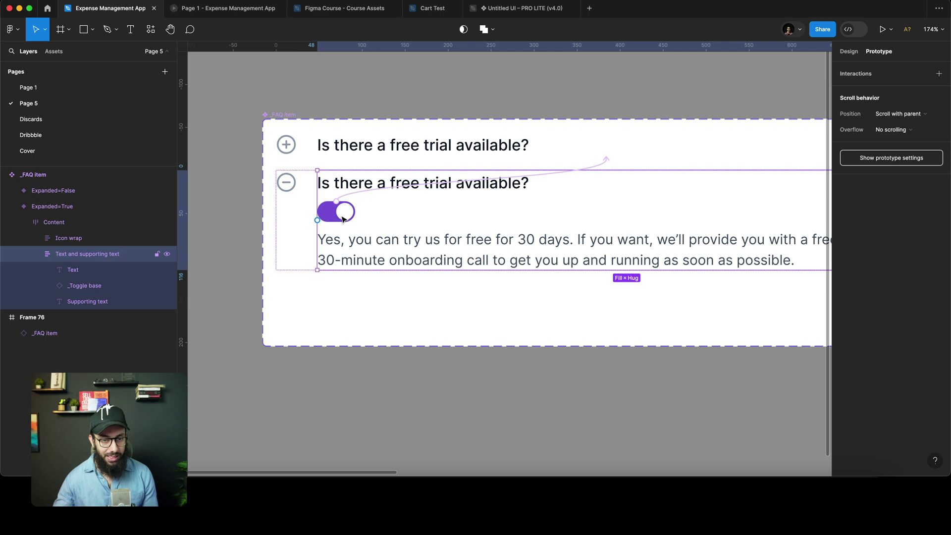
- Preview the frame, expanding the FAQ item and collapsing it with the toggle three times
{"action": "key", "text": "super+3"}
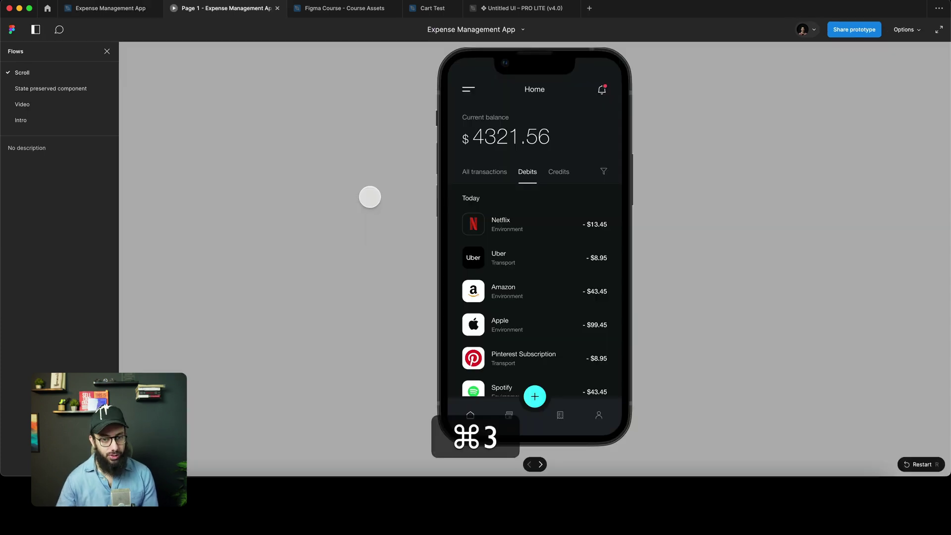
{"action": "key", "text": "super+2"}
{"action": "key", "text": "shift+space"}
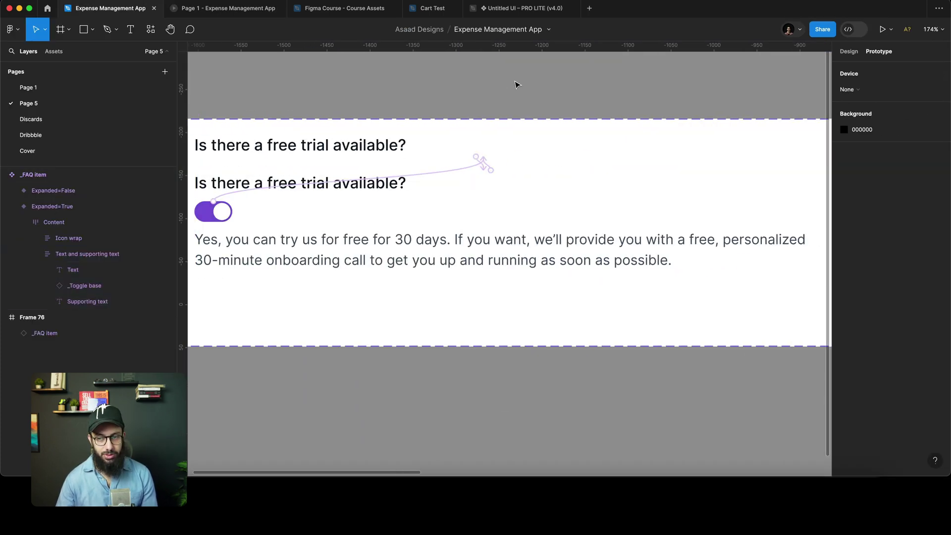
{"action": "left_click", "coordinate": [273, 142]}
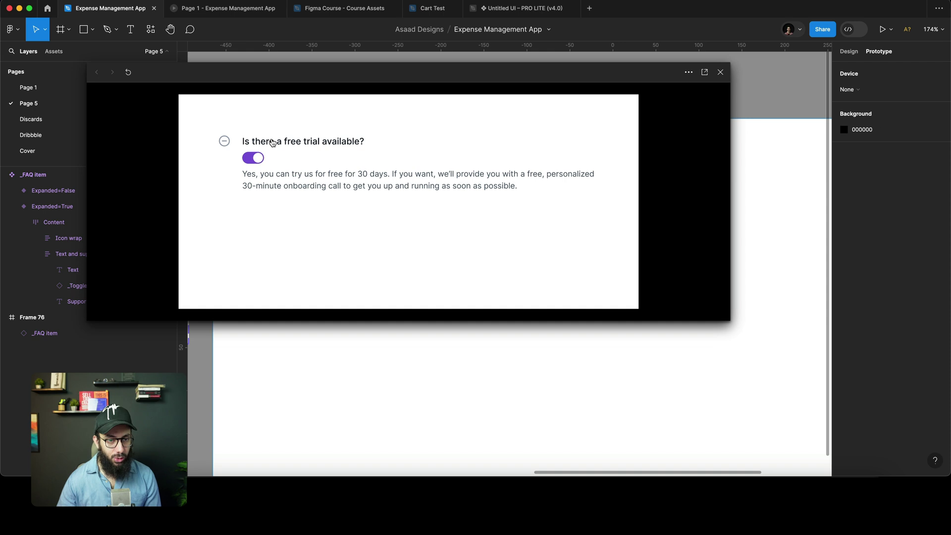
{"action": "left_click", "coordinate": [252, 159]}
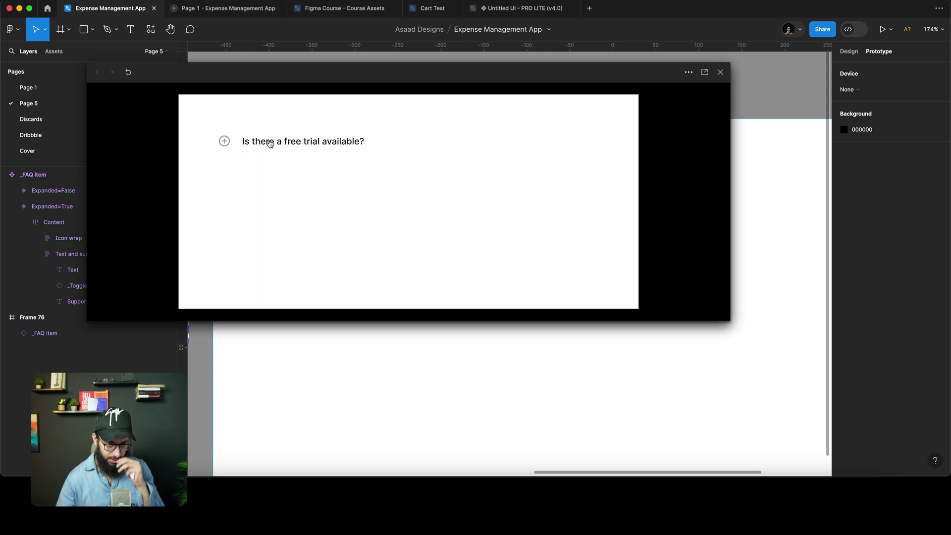
{"action": "left_click", "coordinate": [270, 144]}
{"action": "left_click", "coordinate": [255, 157]}
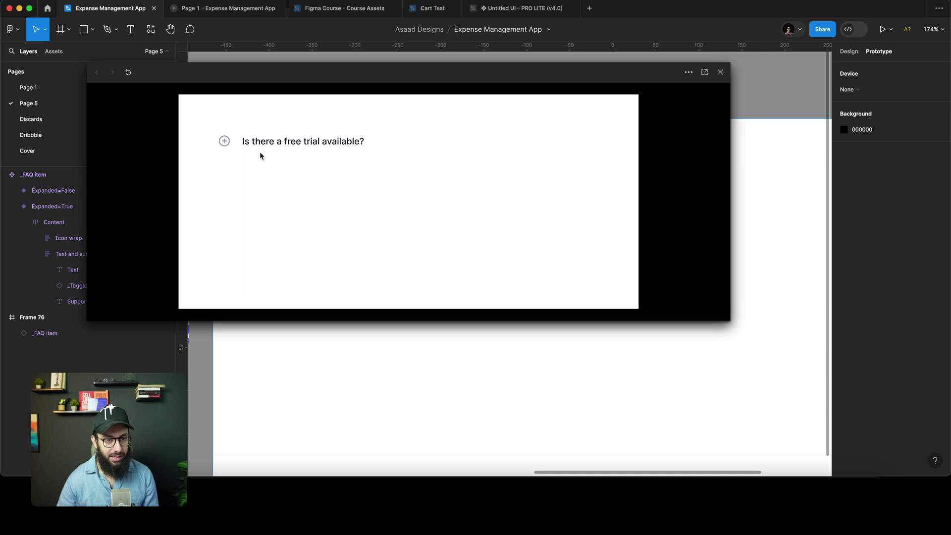
{"action": "left_click", "coordinate": [273, 144]}
{"action": "left_click", "coordinate": [255, 158]}
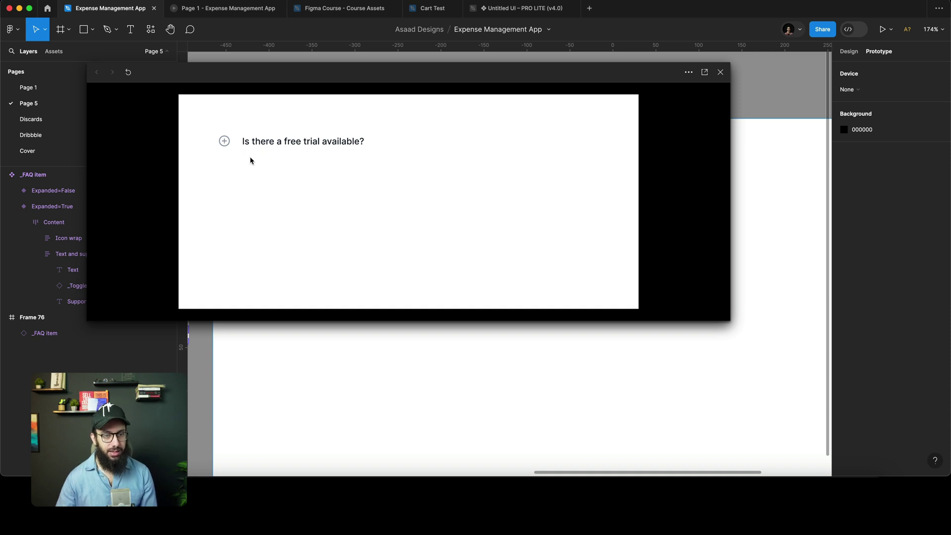
{"action": "left_click", "coordinate": [720, 72]}
{"action": "scroll", "coordinate": [664, 87], "scroll_direction": "down", "scroll_amount": 5}
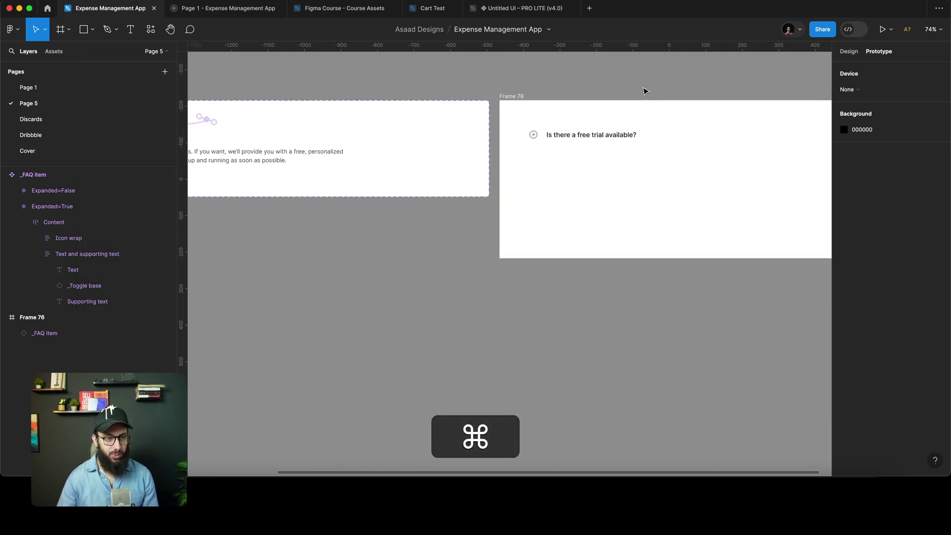
- Read the nested variants release note in the browser, then return to Figma
{"action": "key", "text": "super+Tab"}
{"action": "key", "text": "super+Tab"}
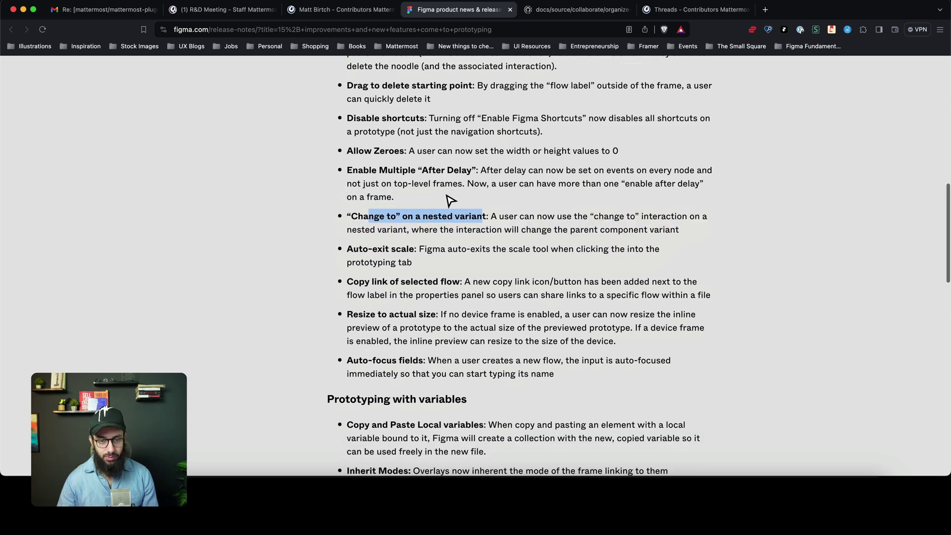
{"action": "scroll", "coordinate": [452, 200], "scroll_direction": "down", "scroll_amount": 1}
{"action": "left_click", "coordinate": [388, 257]}
{"action": "key", "text": "super+Tab"}
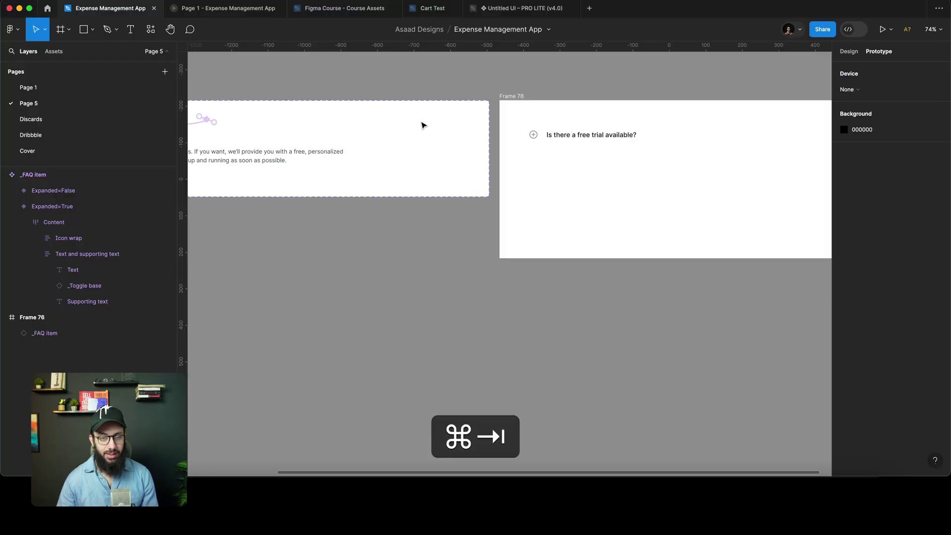
- Go to Page 1 and select the Onboarding section
{"action": "left_click", "coordinate": [92, 87]}
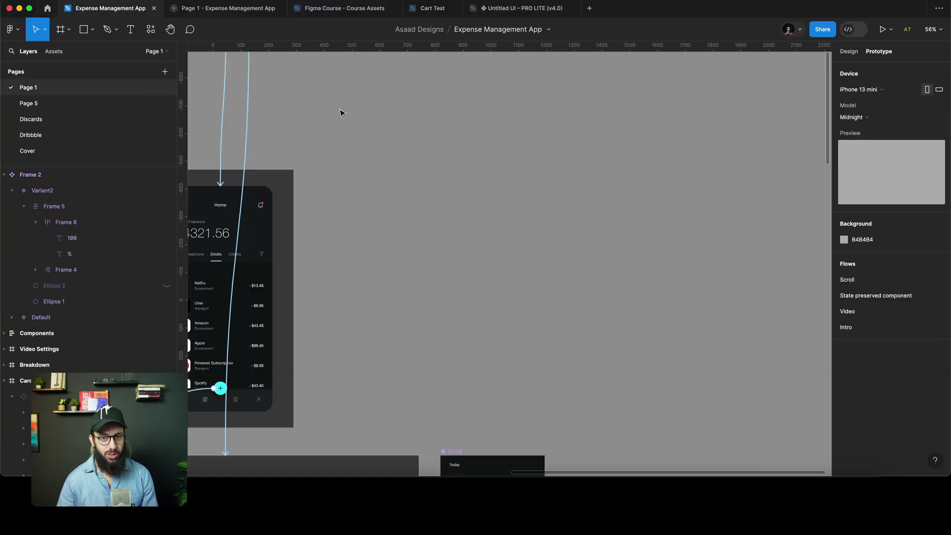
{"action": "scroll", "coordinate": [342, 112], "scroll_direction": "right", "scroll_amount": 2}
{"action": "scroll", "coordinate": [341, 112], "scroll_direction": "up", "scroll_amount": 1}
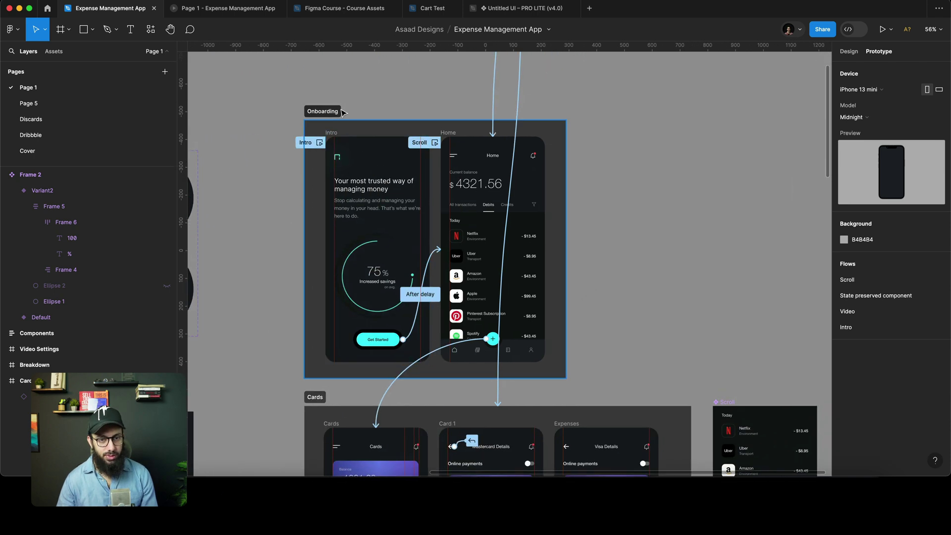
{"action": "left_click", "coordinate": [332, 113]}
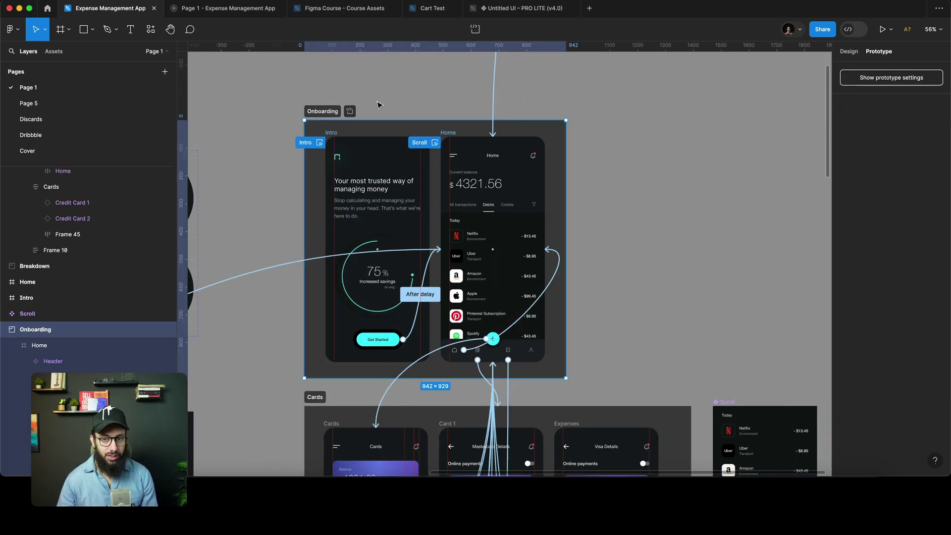
{"action": "key", "text": "l"}
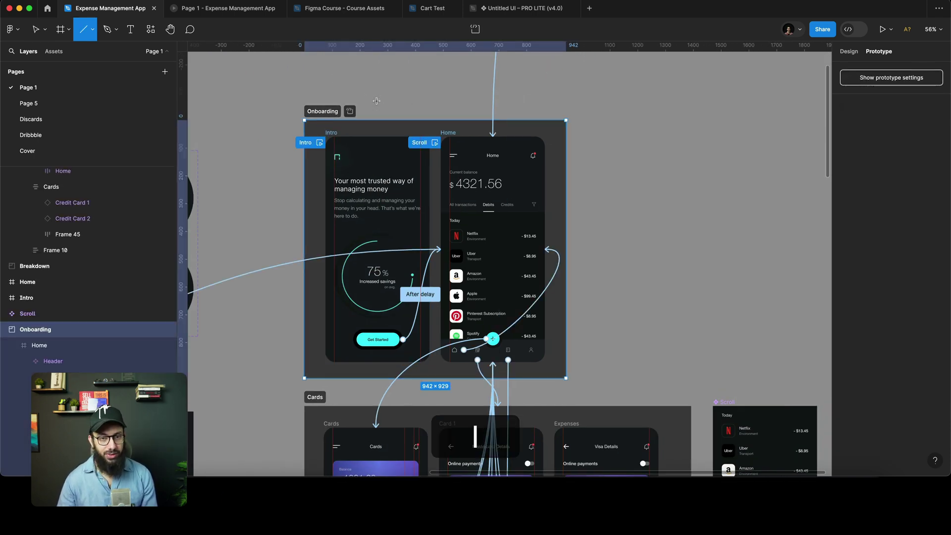
{"action": "key", "text": "v"}
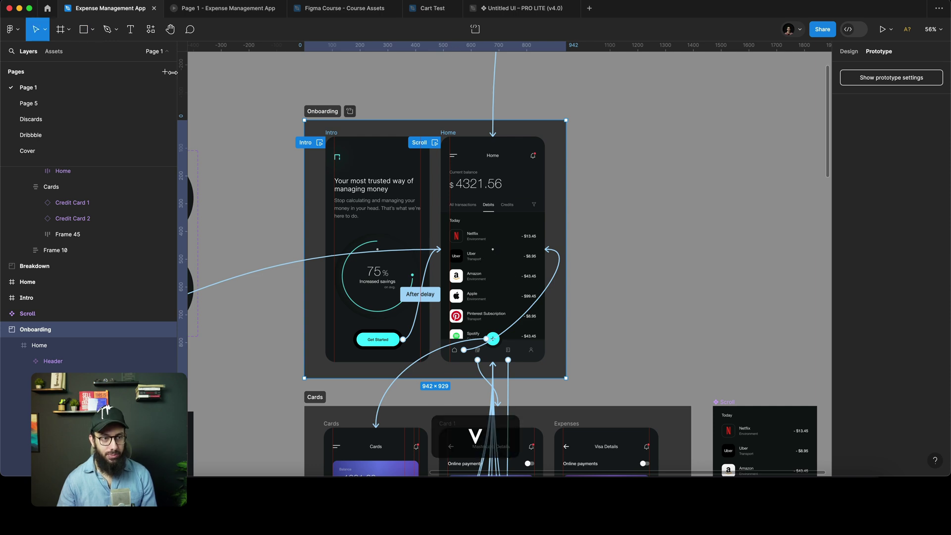
- Try the Scale tool, show prototype connections again, and switch back to Move
{"action": "left_click", "coordinate": [45, 30]}
{"action": "left_click", "coordinate": [50, 71]}
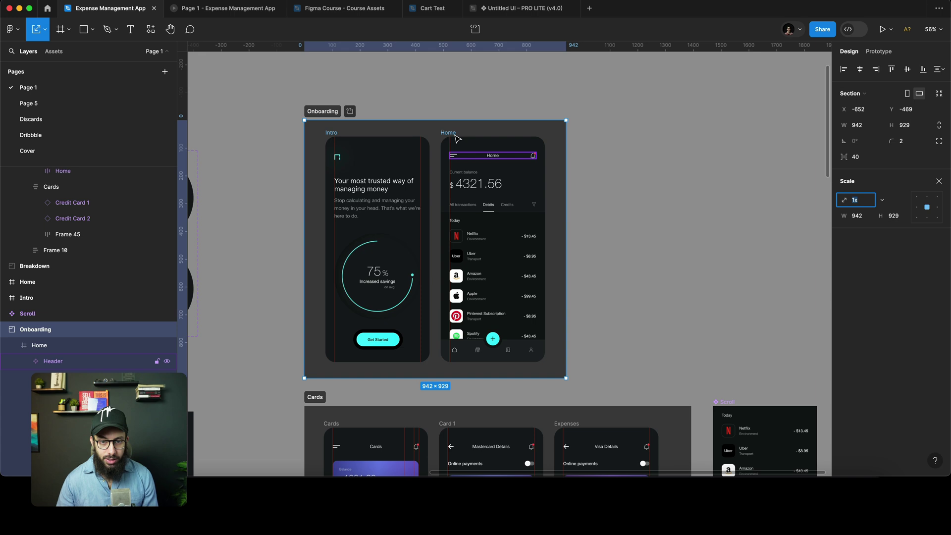
{"action": "left_click", "coordinate": [878, 51]}
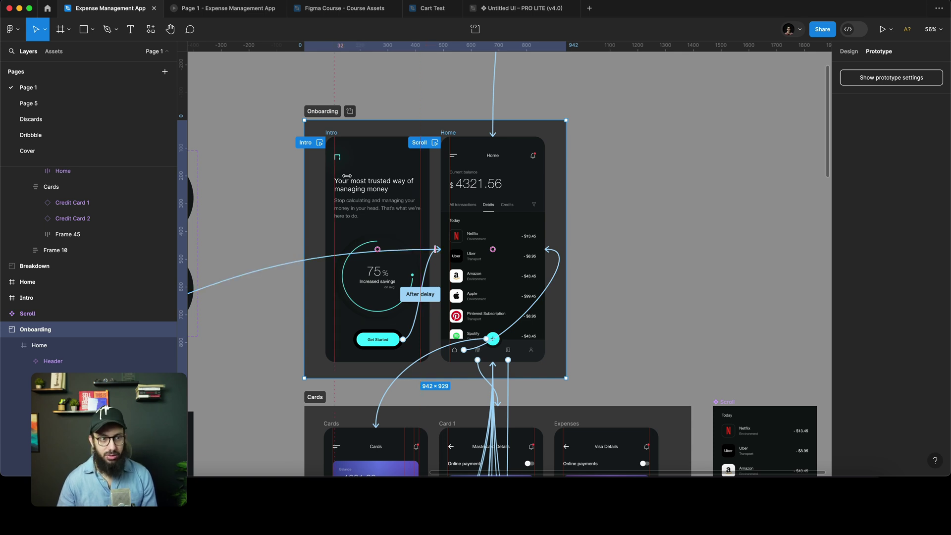
{"action": "left_click", "coordinate": [48, 33]}
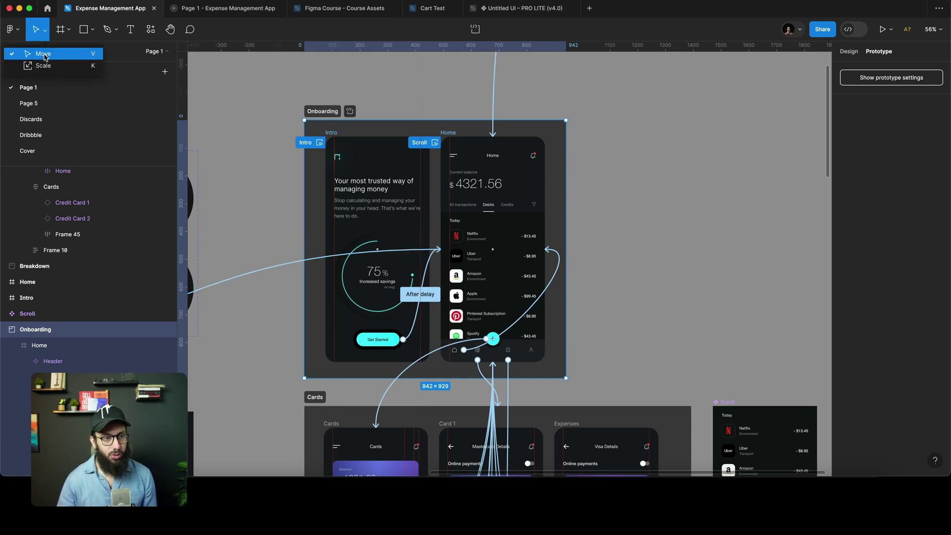
{"action": "left_click", "coordinate": [47, 37]}
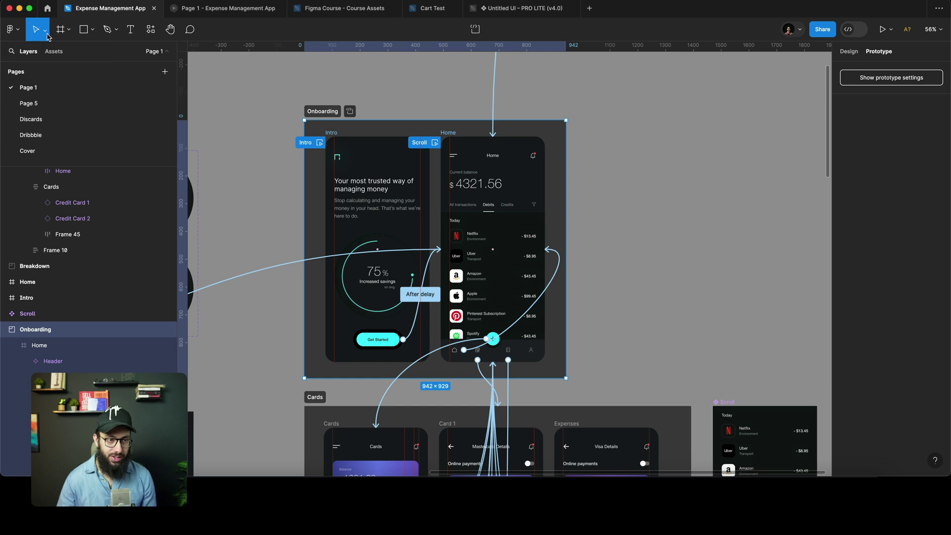
- Clear the Onboarding selection and highlight the release note about copying a flow link
{"action": "key", "text": "v"}
{"action": "left_click", "coordinate": [412, 70]}
{"action": "key", "text": "super+Tab"}
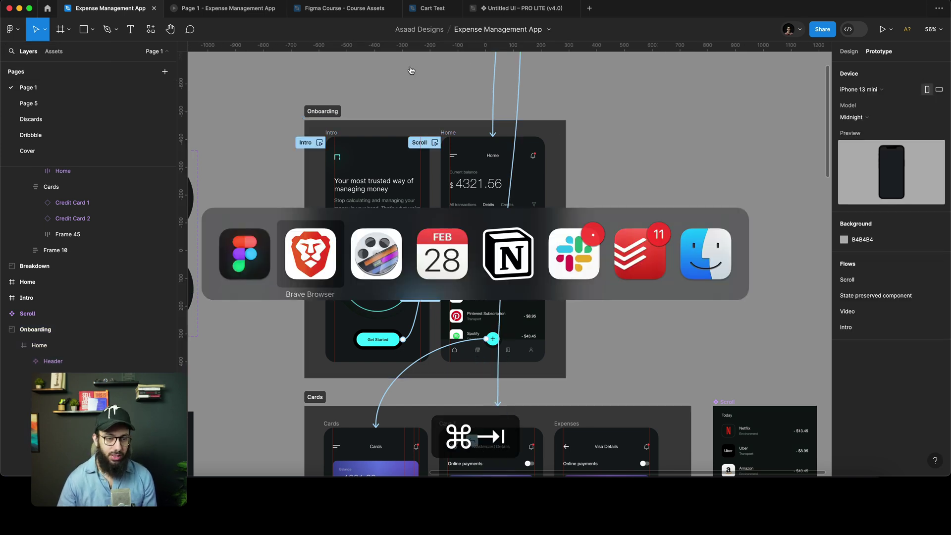
{"action": "scroll", "coordinate": [493, 221], "scroll_direction": "down", "scroll_amount": 2}
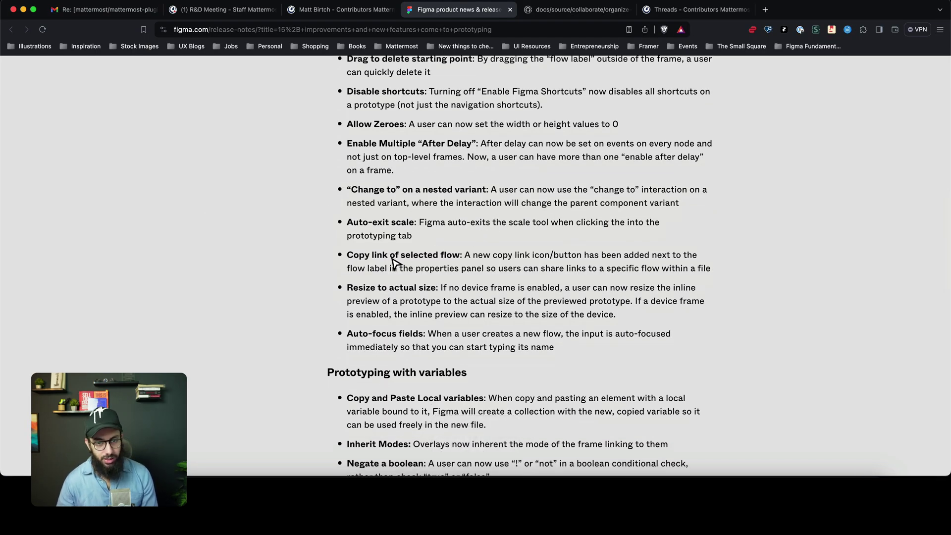
{"action": "left_click_drag", "start_coordinate": [390, 255], "coordinate": [461, 256]}
{"action": "left_click", "coordinate": [471, 261]}
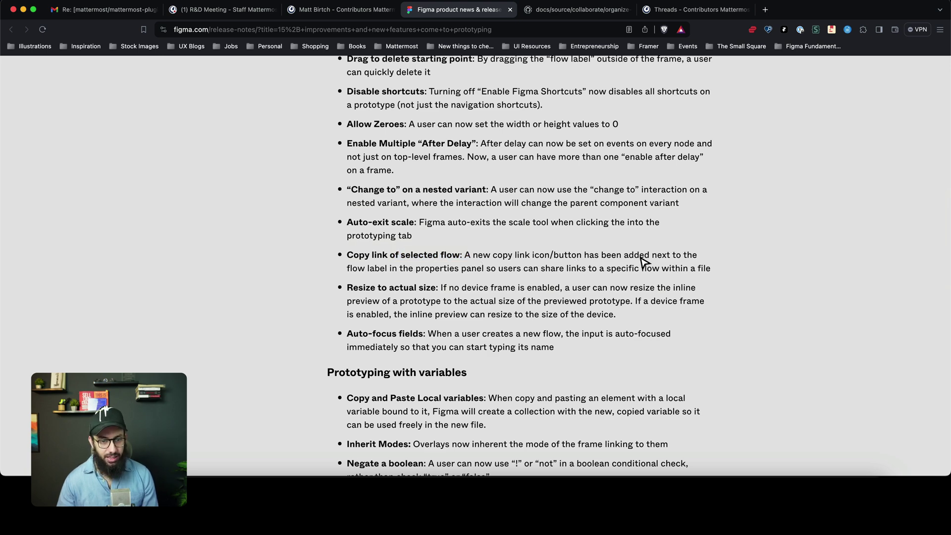
{"action": "key", "text": "super+Tab"}
- Open the State preserved component prototype and copy the link to its Video flow
{"action": "mouse_move", "coordinate": [925, 325]}
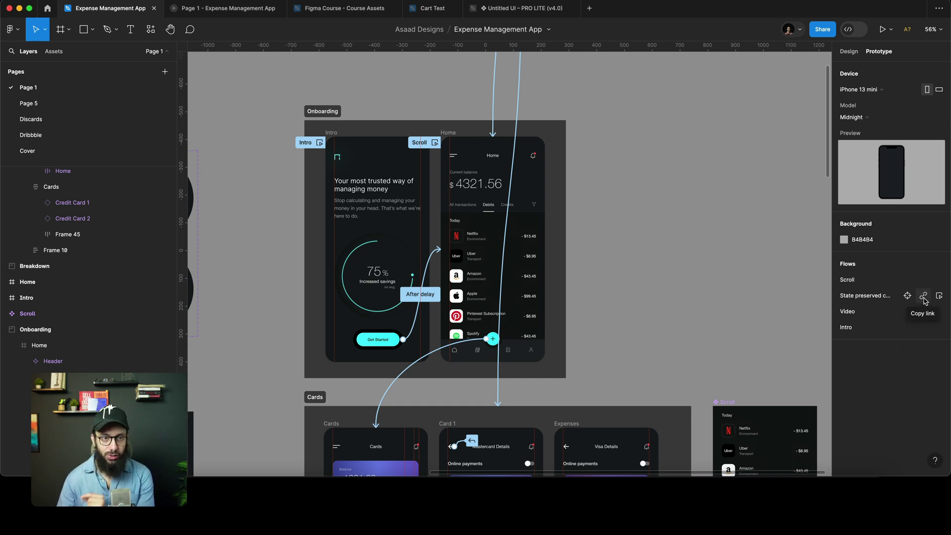
{"action": "left_click", "coordinate": [940, 296]}
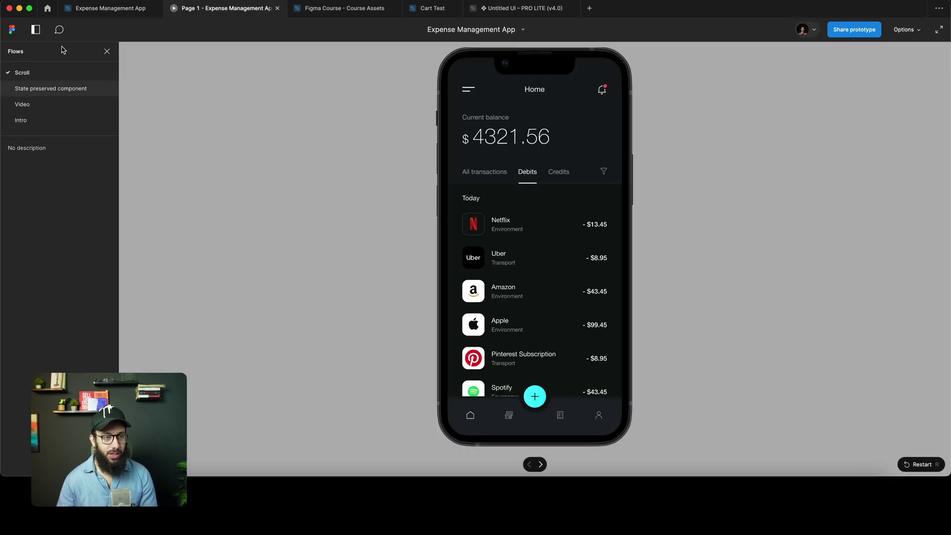
{"action": "right_click", "coordinate": [31, 103]}
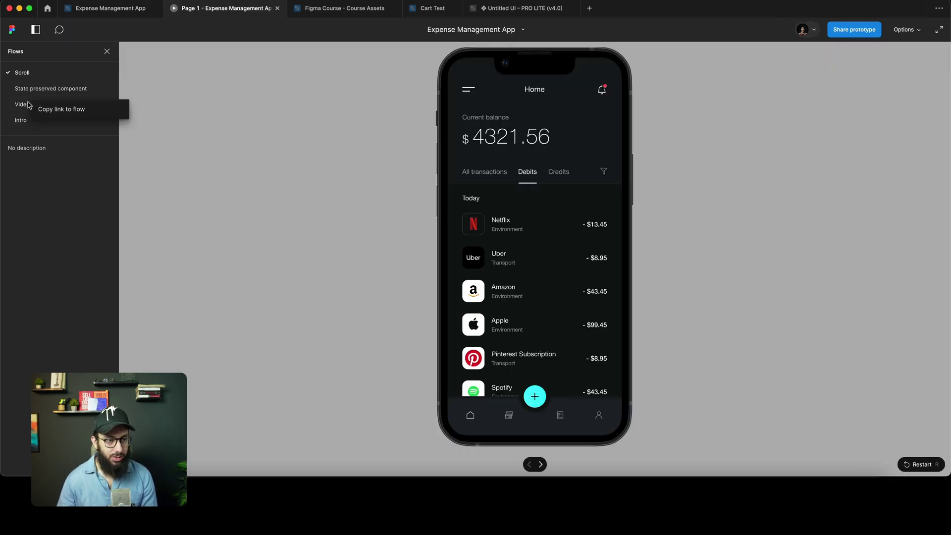
{"action": "left_click", "coordinate": [59, 110]}
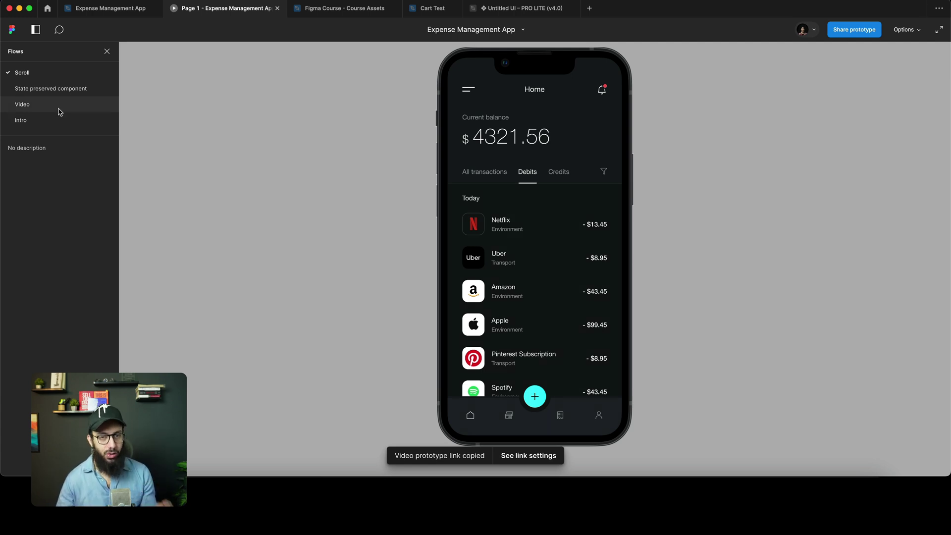
{"action": "key", "text": "super+Tab"}
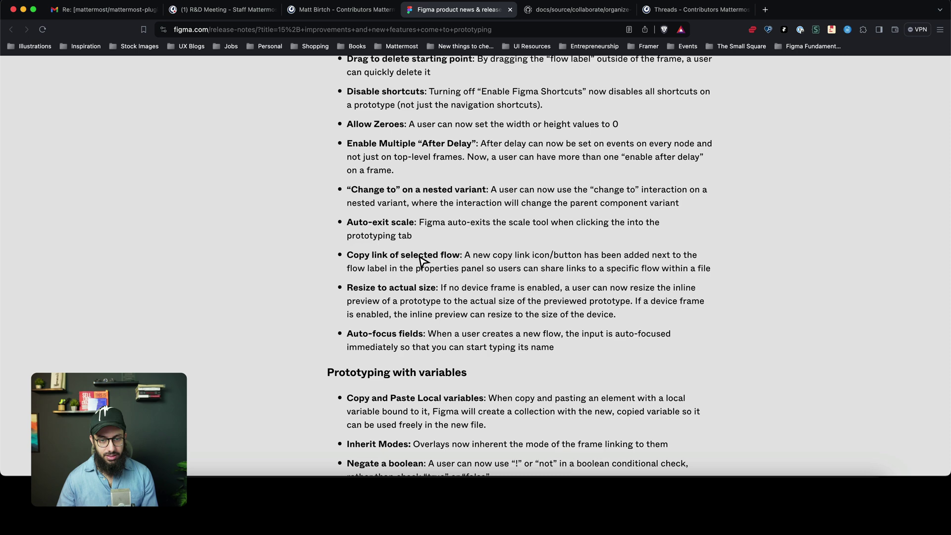
{"action": "scroll", "coordinate": [425, 257], "scroll_direction": "down", "scroll_amount": 1}
{"action": "key", "text": "super+Tab"}
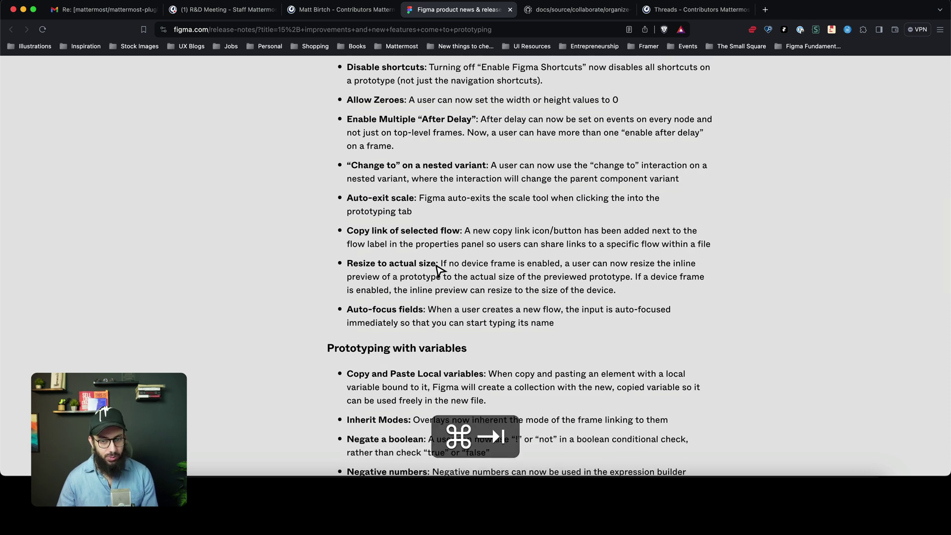
{"action": "key", "text": "super+2"}
{"action": "key", "text": "super+3"}
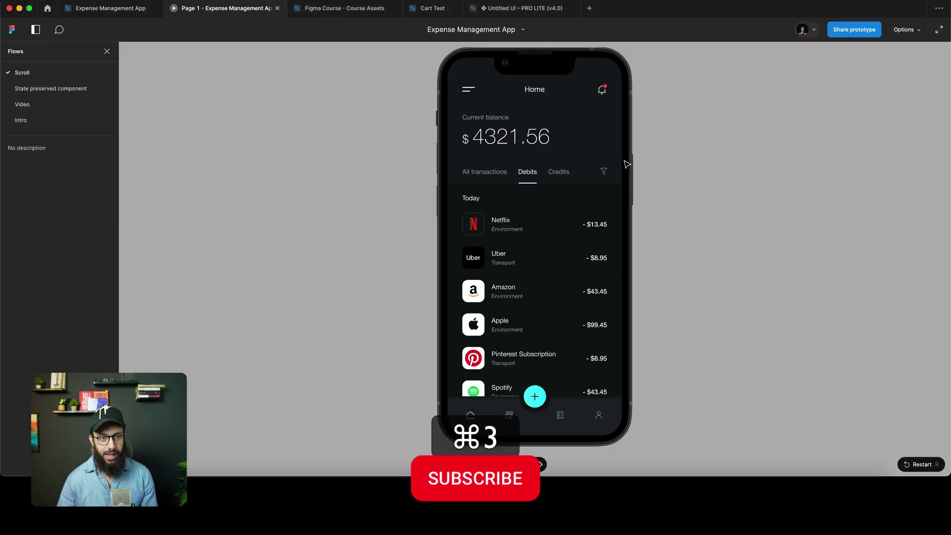
{"action": "key", "text": "super+2"}
{"action": "key", "text": "shift+space"}
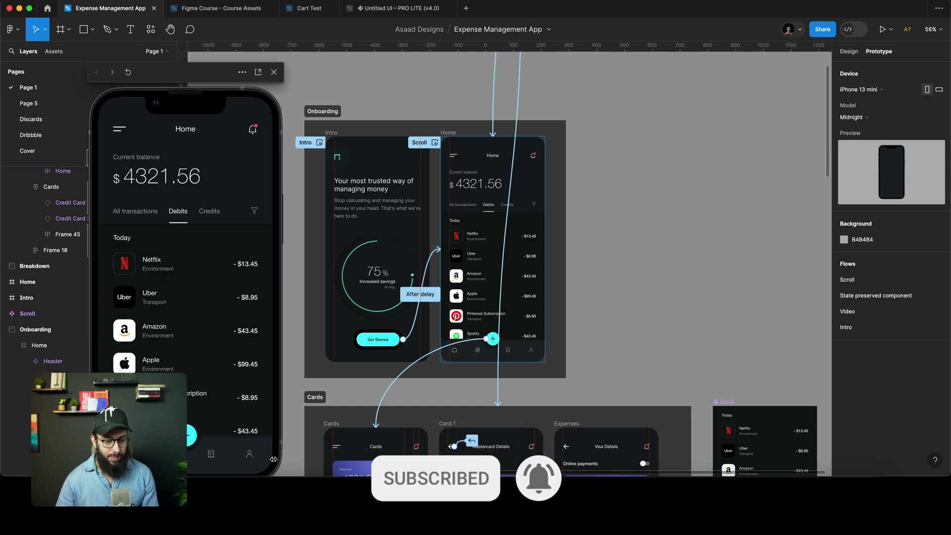
{"action": "left_click_drag", "start_coordinate": [273, 459], "coordinate": [167, 250]}
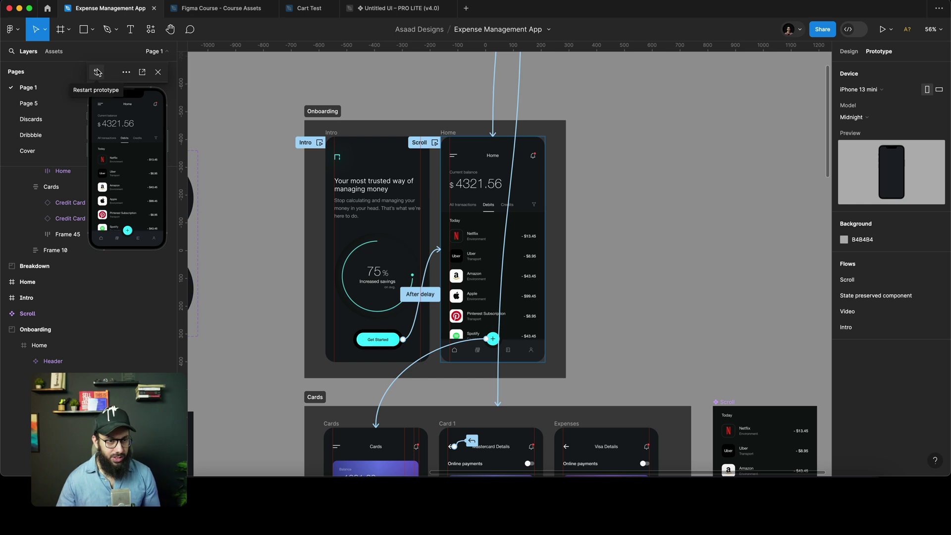
{"action": "left_click", "coordinate": [126, 73]}
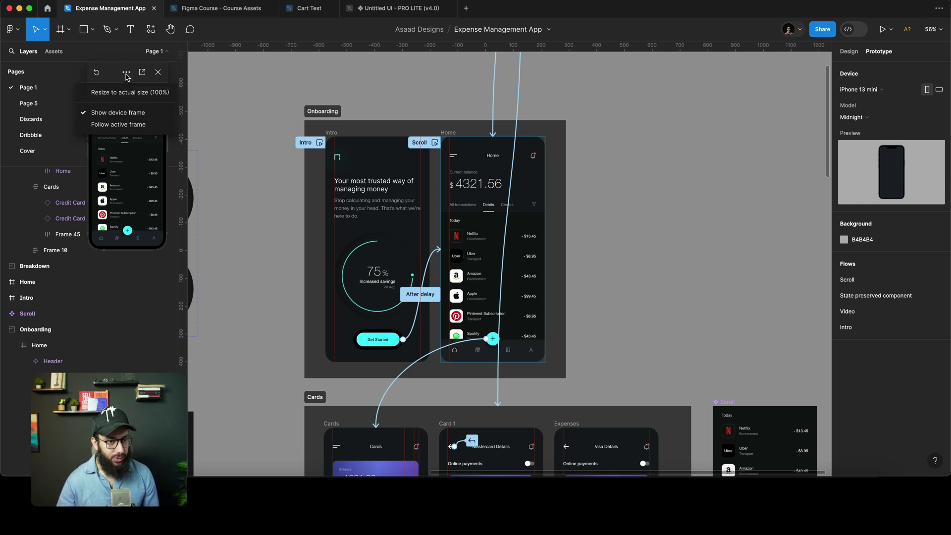
{"action": "left_click", "coordinate": [124, 94]}
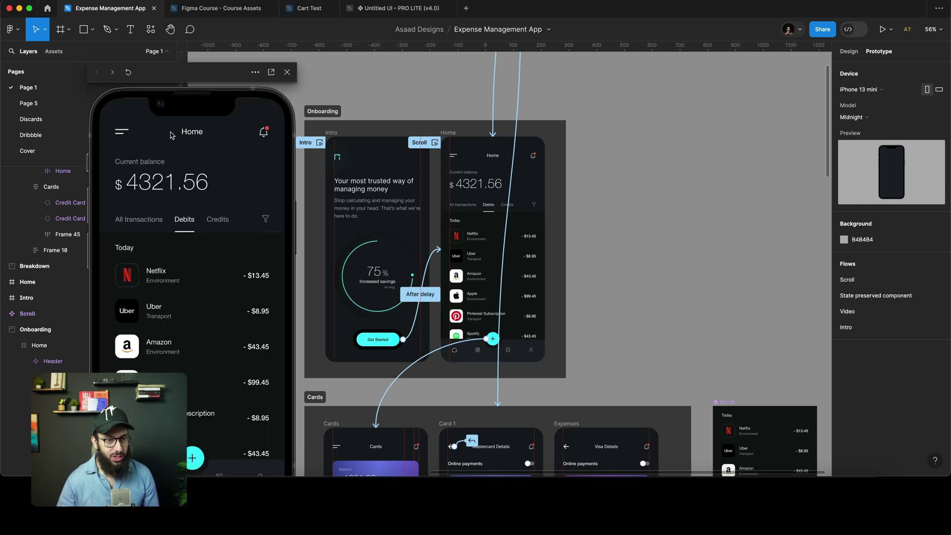
{"action": "left_click_drag", "start_coordinate": [188, 80], "coordinate": [677, 36]}
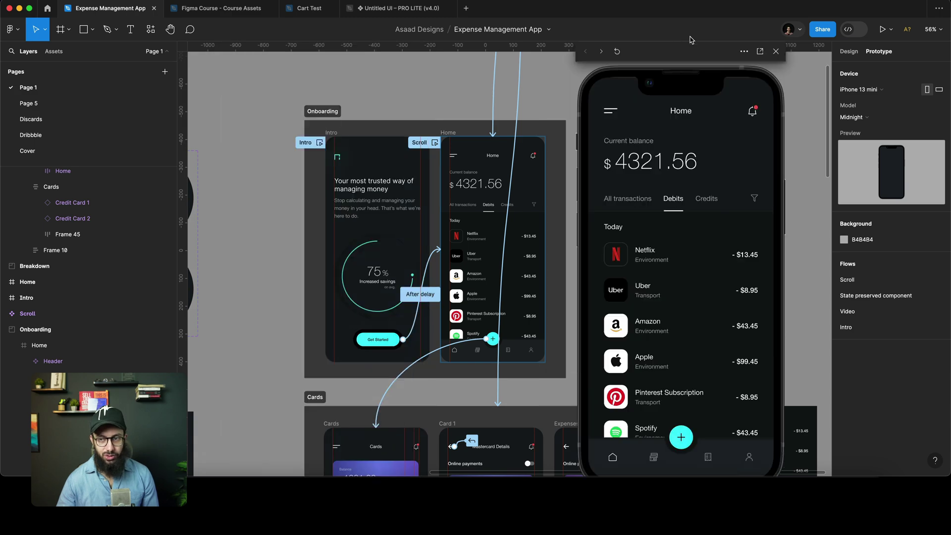
{"action": "left_click", "coordinate": [776, 52]}
{"action": "key", "text": "super+Tab"}
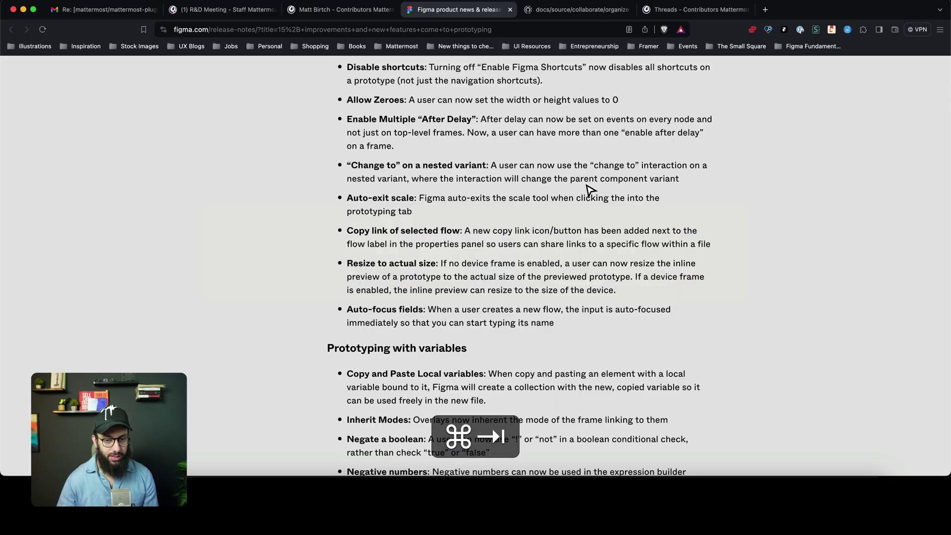
{"action": "scroll", "coordinate": [518, 227], "scroll_direction": "down", "scroll_amount": 1}
- Select the Cards frame, add a Flow 1 starting point, and check the release notes
{"action": "key", "text": "super+Tab"}
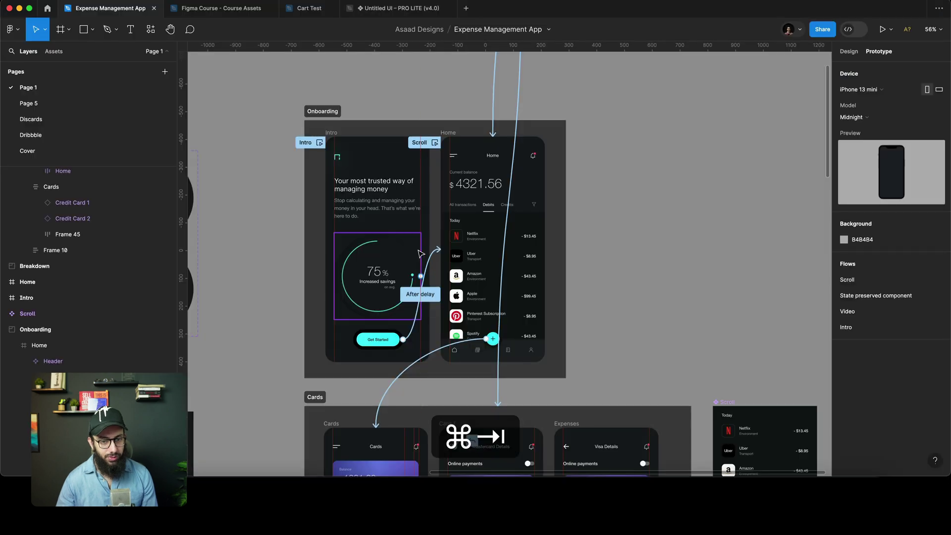
{"action": "scroll", "coordinate": [342, 275], "scroll_direction": "down", "scroll_amount": 5}
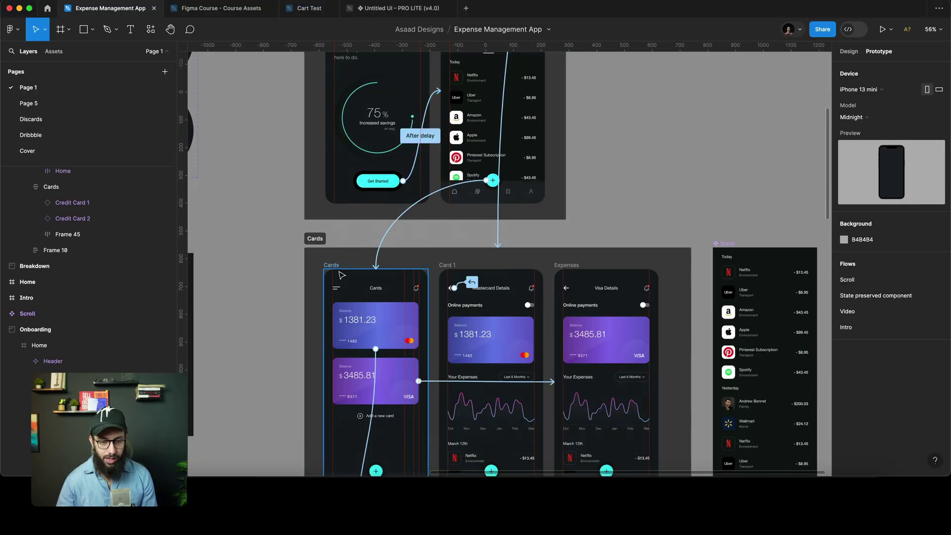
{"action": "left_click", "coordinate": [341, 269]}
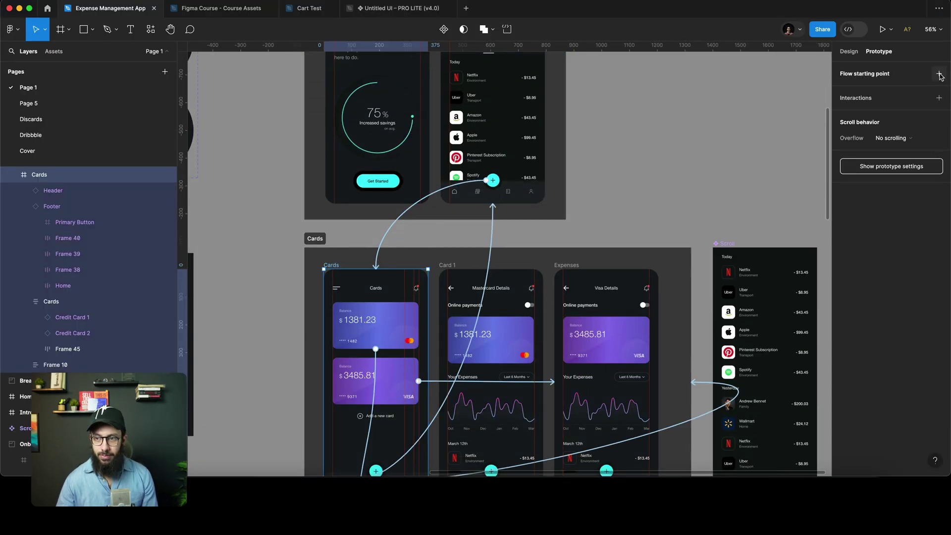
{"action": "left_click", "coordinate": [859, 76]}
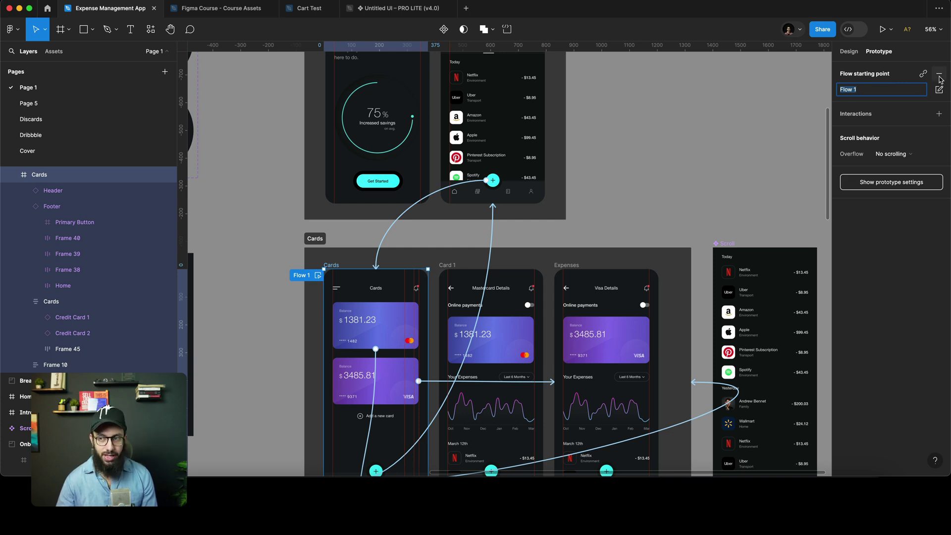
{"action": "key", "text": "super+Tab"}
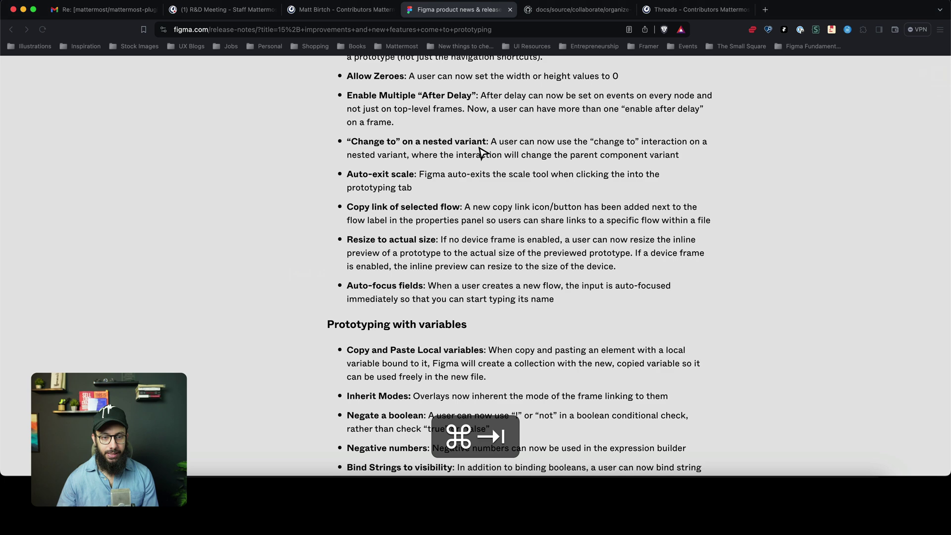
{"action": "scroll", "coordinate": [483, 153], "scroll_direction": "down", "scroll_amount": 2}
{"action": "key", "text": "super+Tab"}
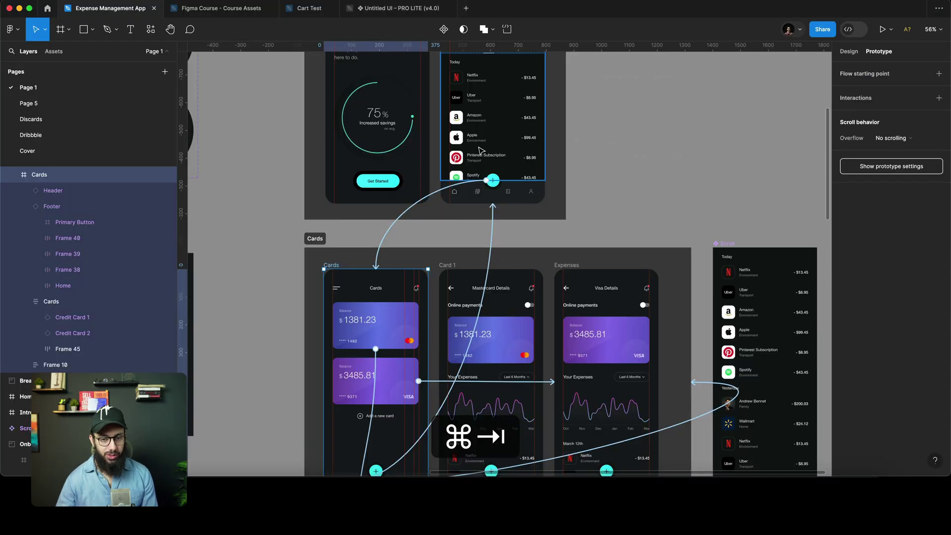
{"action": "key", "text": "super+Tab"}
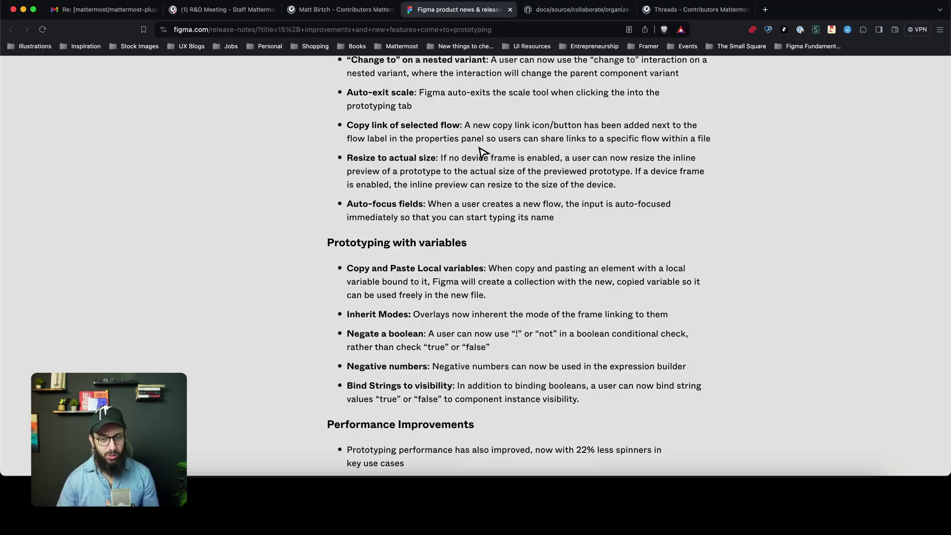
{"action": "scroll", "coordinate": [483, 152], "scroll_direction": "down", "scroll_amount": 2}
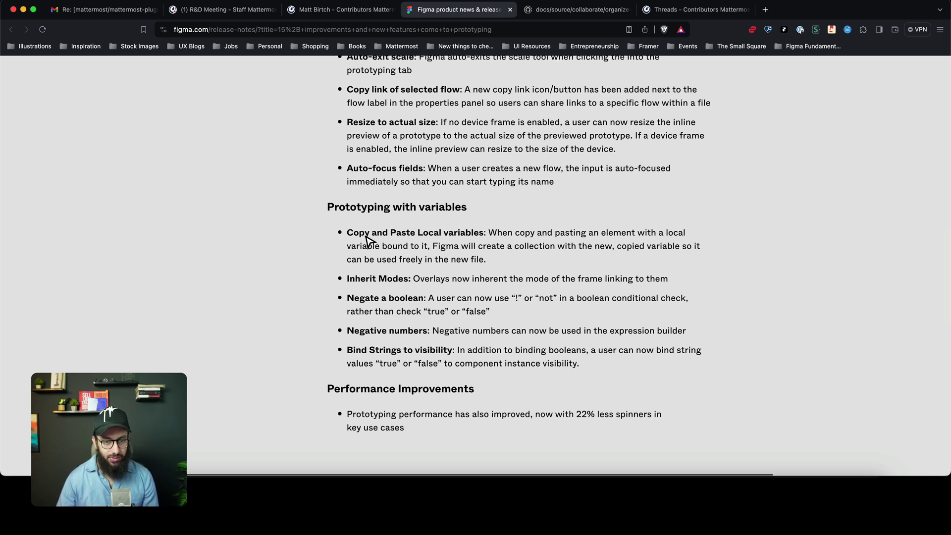
{"action": "key", "text": "super+Tab"}
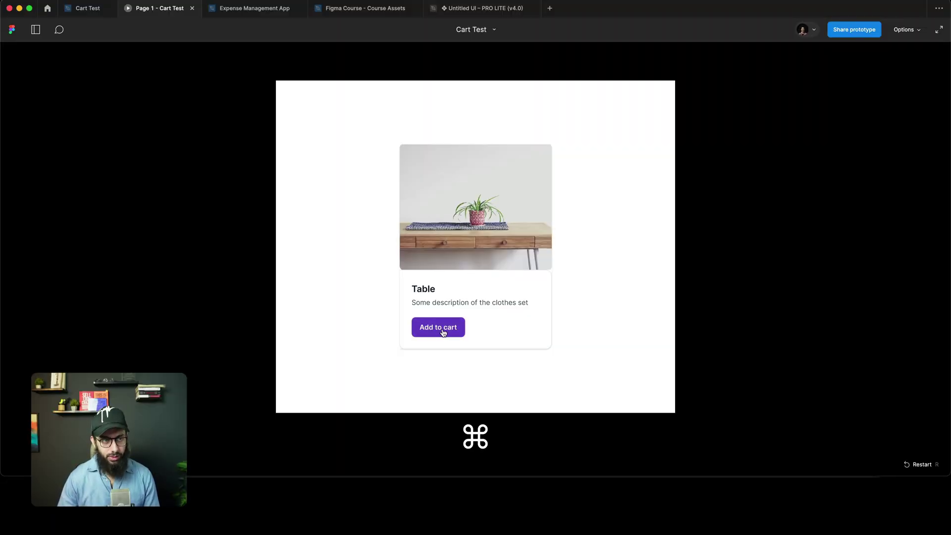
- Add the Table to the cart in the Cart Test prototype, step quantity up to 7 and back
{"action": "key", "text": "super+2"}
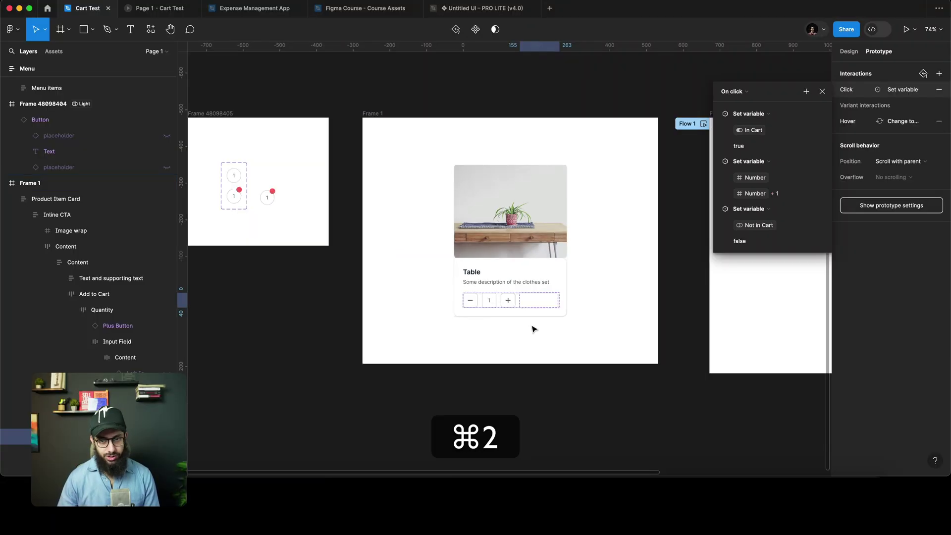
{"action": "key", "text": "shift+e"}
{"action": "key", "text": "super+shift+3"}
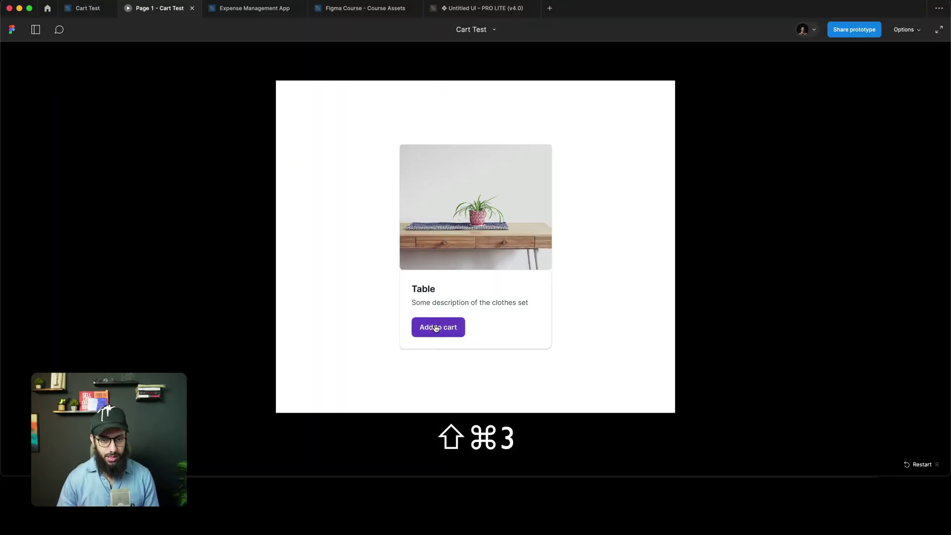
{"action": "left_click", "coordinate": [435, 327]}
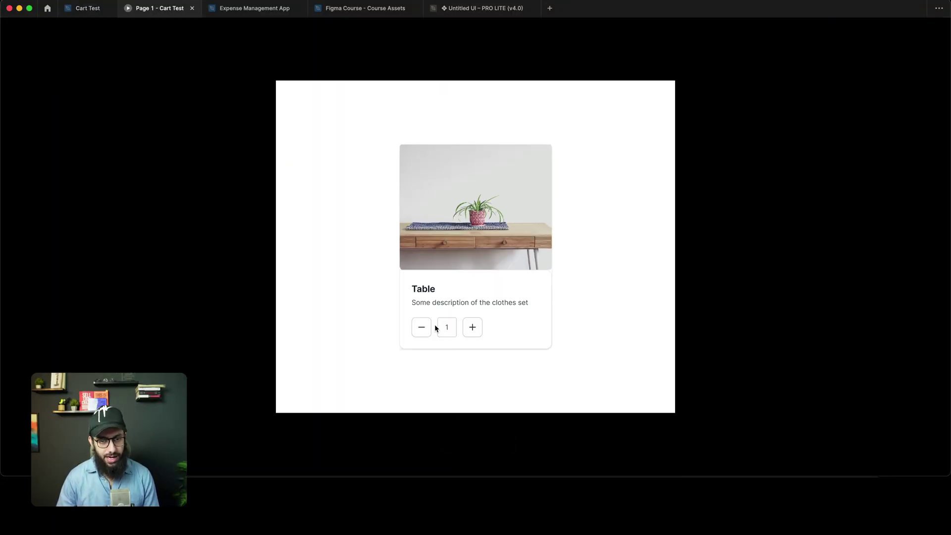
{"action": "left_click", "coordinate": [473, 331]}
{"action": "left_click", "coordinate": [473, 331]}
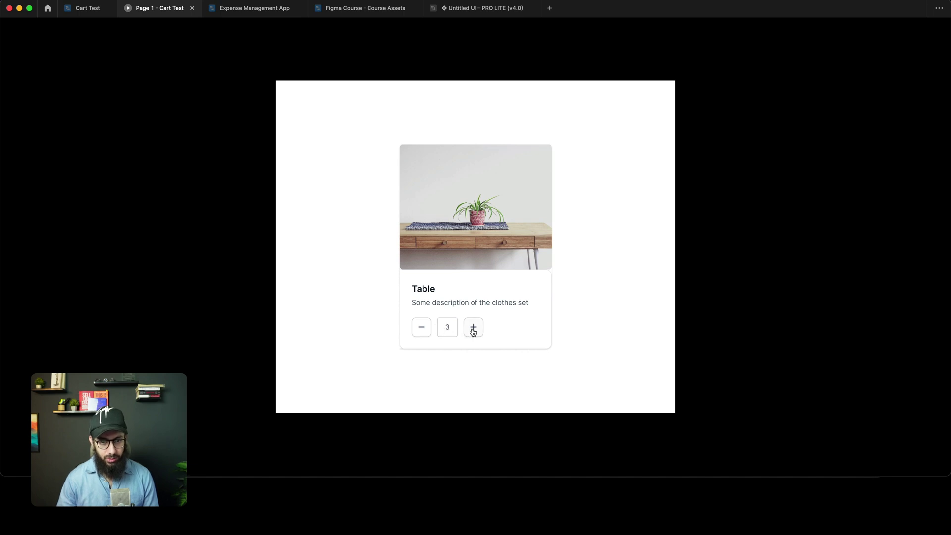
{"action": "left_click", "coordinate": [427, 331]}
{"action": "left_click", "coordinate": [427, 331]}
{"action": "left_click", "coordinate": [418, 331]}
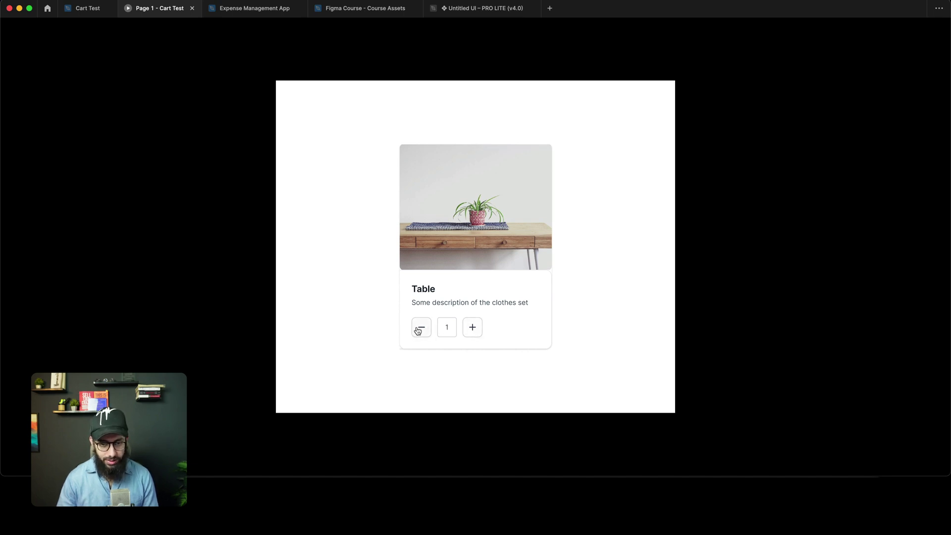
{"action": "left_click", "coordinate": [418, 331]}
- Check the local variables, copy Frame 1 with the product card, and open a new tab
{"action": "key", "text": "super+2"}
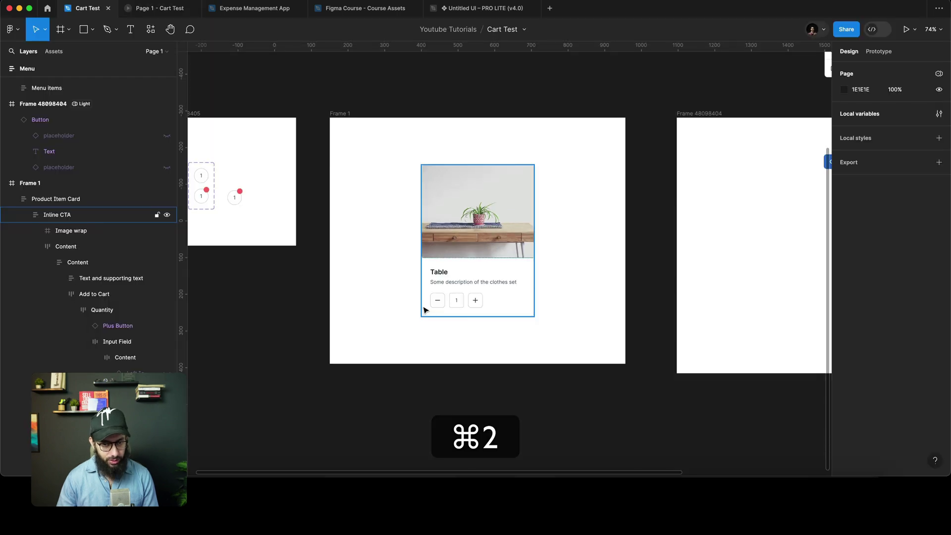
{"action": "left_click", "coordinate": [939, 113]}
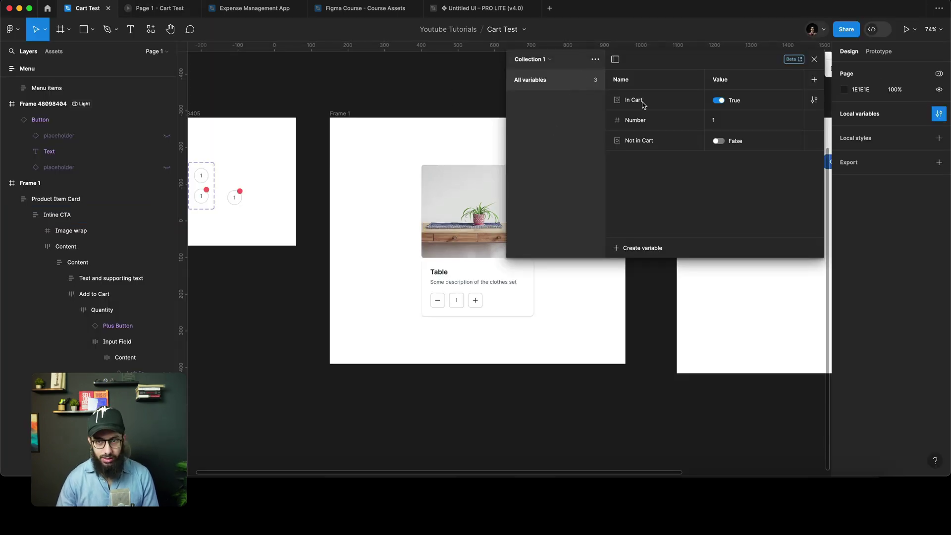
{"action": "key", "text": "Escape"}
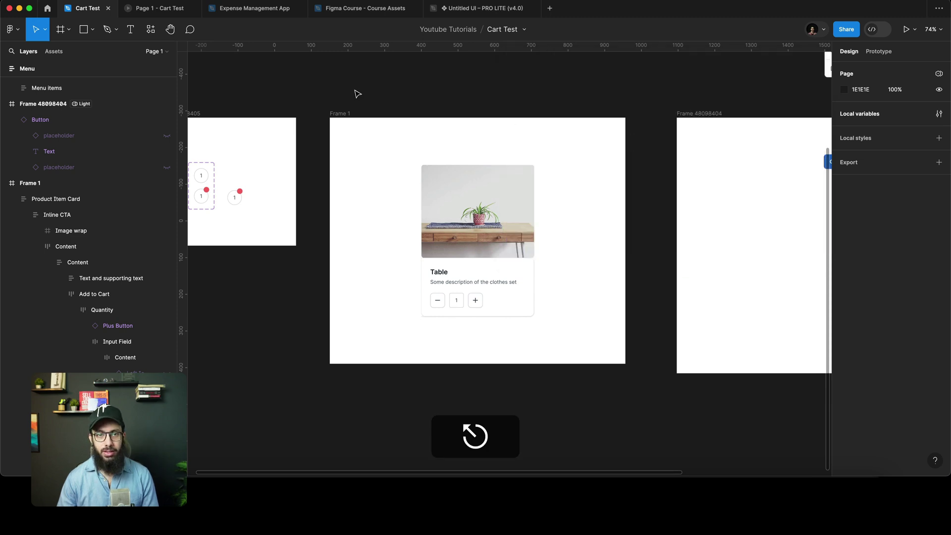
{"action": "left_click", "coordinate": [340, 113]}
{"action": "key", "text": "super+c"}
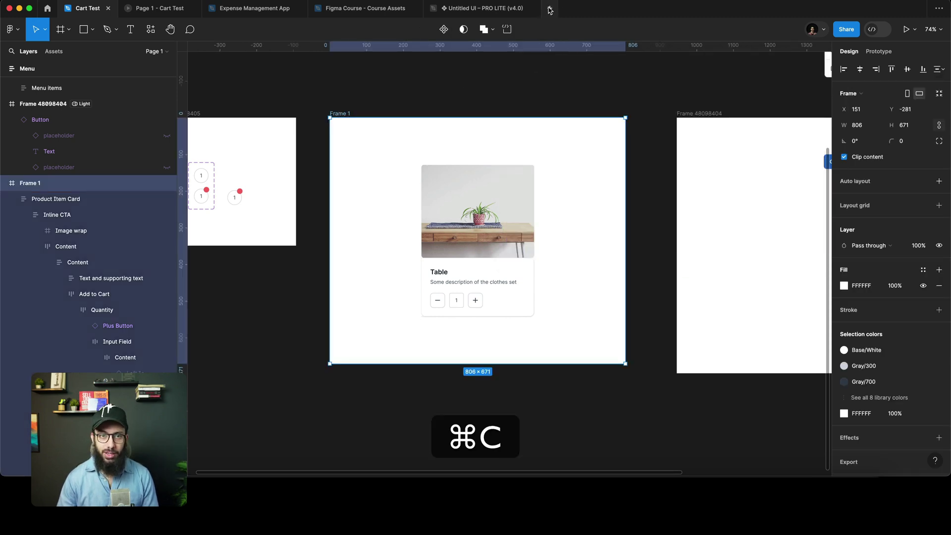
{"action": "left_click", "coordinate": [550, 10]}
- Paste Frame 1 into a new design file and confirm its three variables came along
{"action": "left_click", "coordinate": [404, 162]}
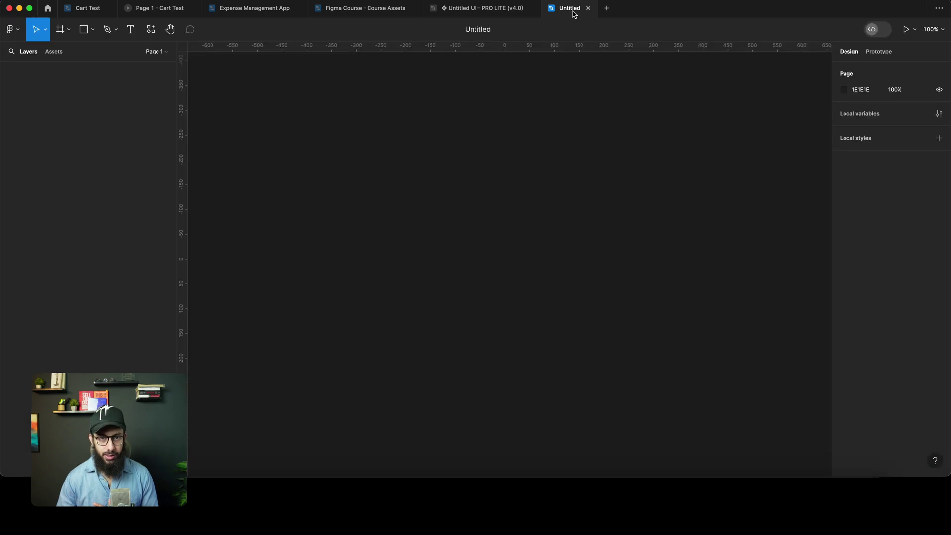
{"action": "left_click_drag", "start_coordinate": [575, 11], "coordinate": [218, 14]}
{"action": "key", "text": "super+v"}
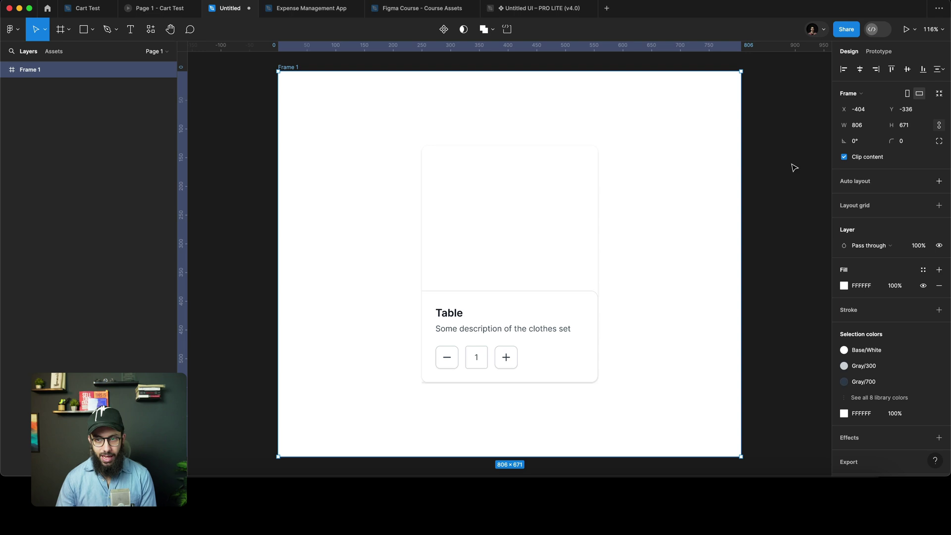
{"action": "left_click", "coordinate": [794, 166]}
{"action": "left_click", "coordinate": [938, 113]}
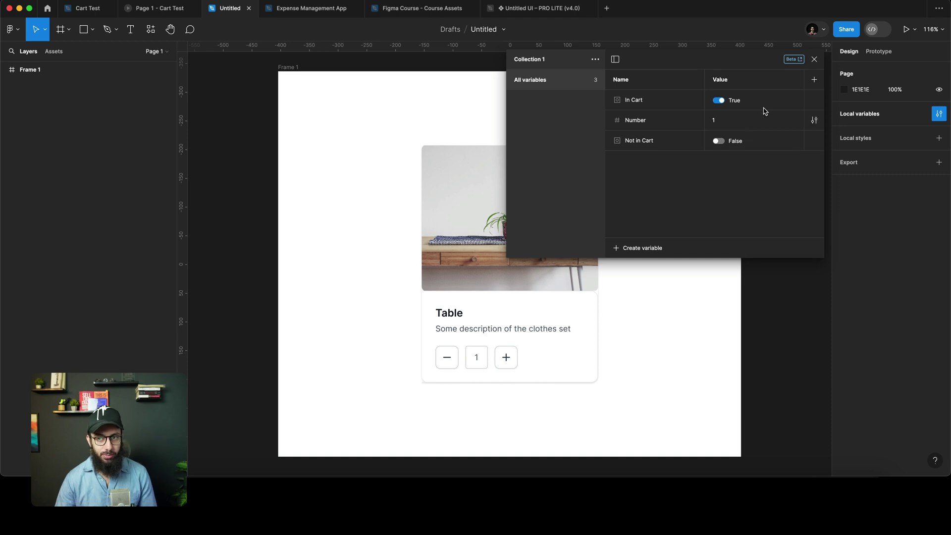
{"action": "left_click", "coordinate": [814, 59]}
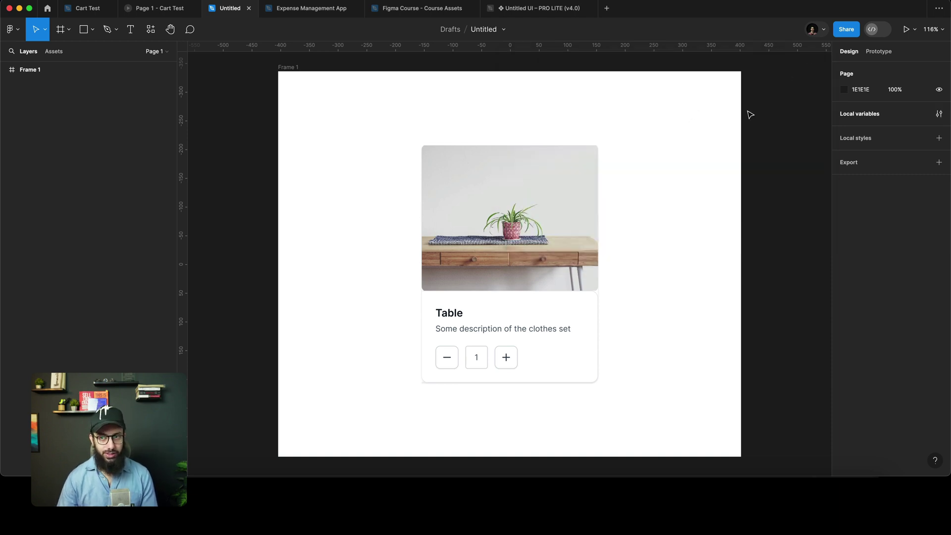
- Delete the Untitled file and return to Cart Test
{"action": "left_click", "coordinate": [502, 30]}
{"action": "left_click", "coordinate": [493, 167]}
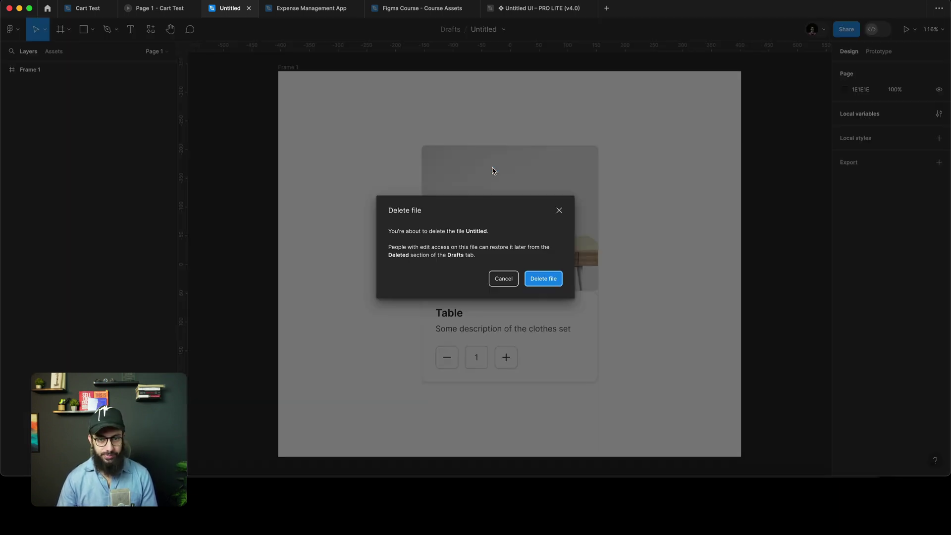
{"action": "left_click", "coordinate": [538, 285]}
{"action": "key", "text": "super+2"}
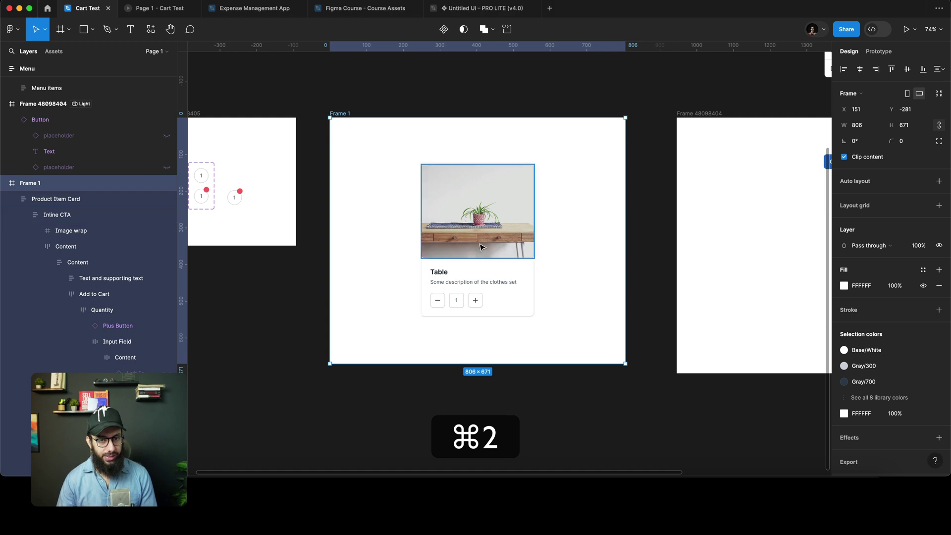
- Read the Inherit Modes note, then test Frame 48098404's dropdown in the prototype
{"action": "key", "text": "super+Tab"}
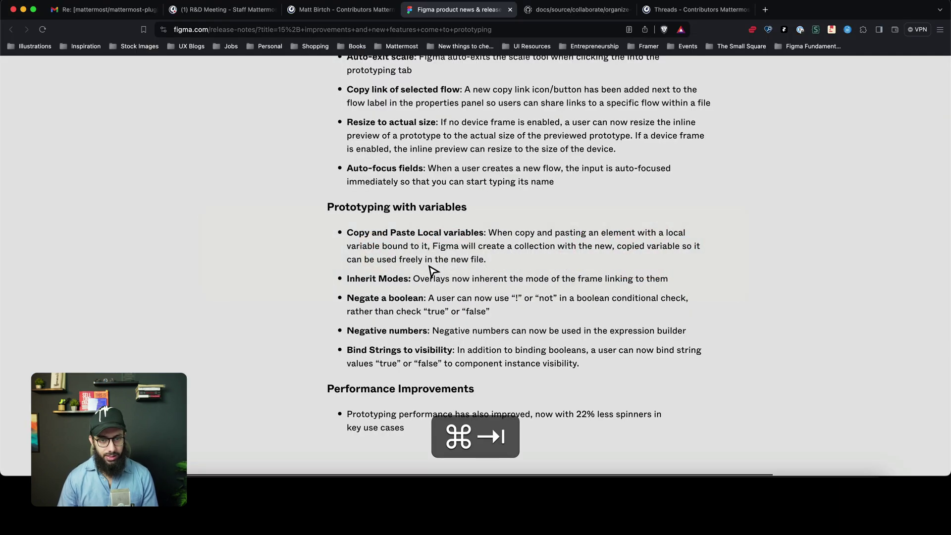
{"action": "left_click_drag", "start_coordinate": [348, 279], "coordinate": [441, 283]}
{"action": "key", "text": "super+Tab"}
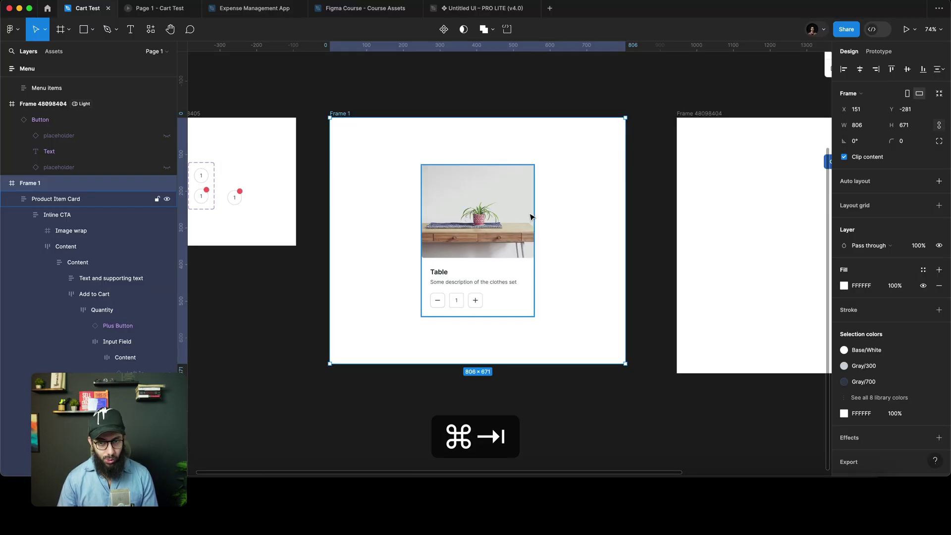
{"action": "left_click", "coordinate": [378, 121]}
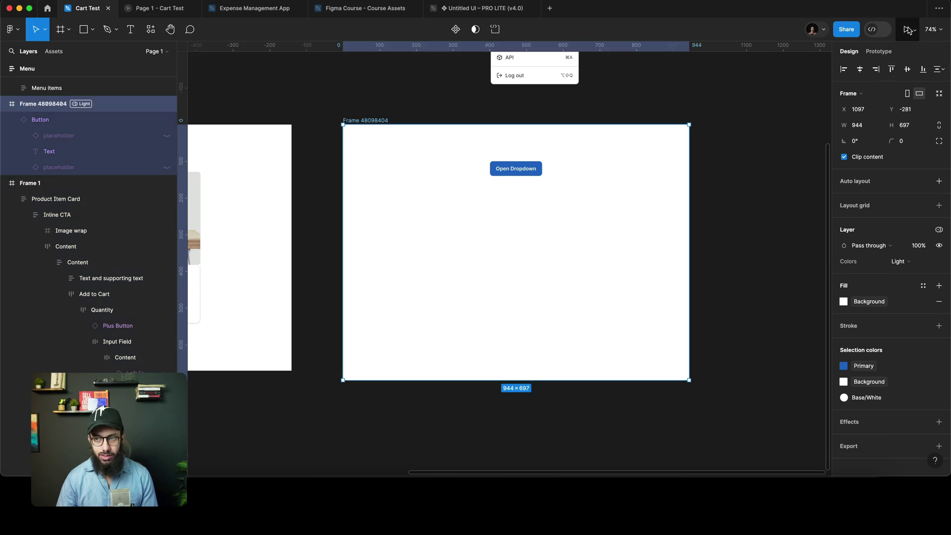
{"action": "left_click", "coordinate": [907, 29]}
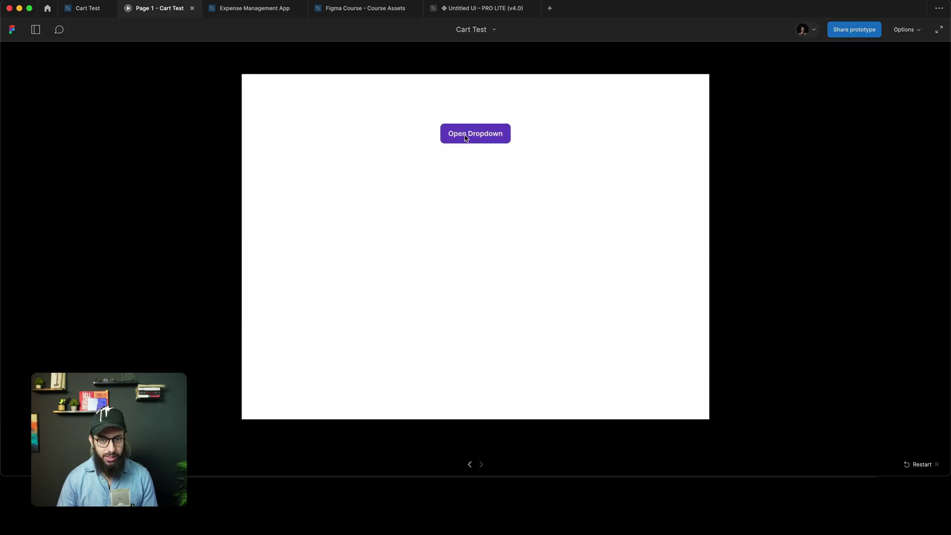
{"action": "left_click", "coordinate": [466, 137]}
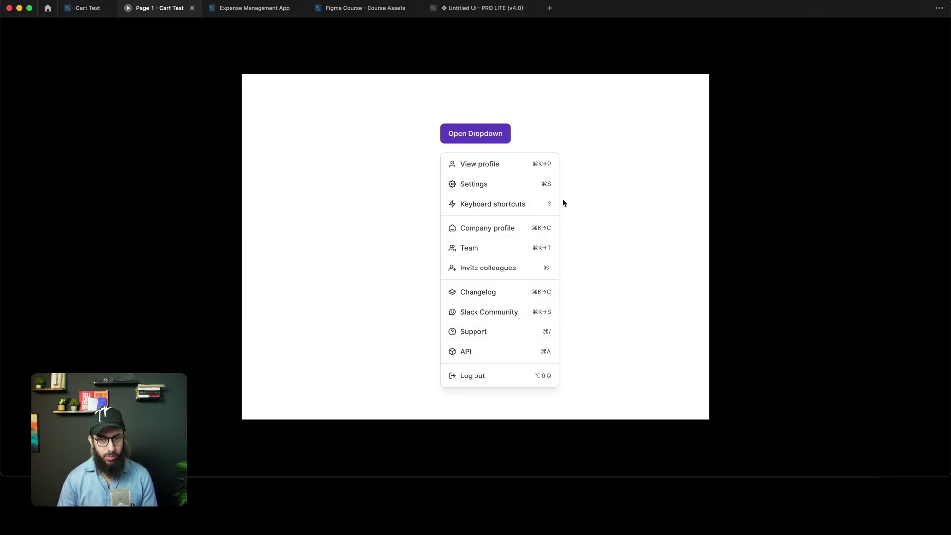
- Set Frame 48098404's colour mode to Dark and confirm the dark dropdown in the prototype
{"action": "key", "text": "super+2"}
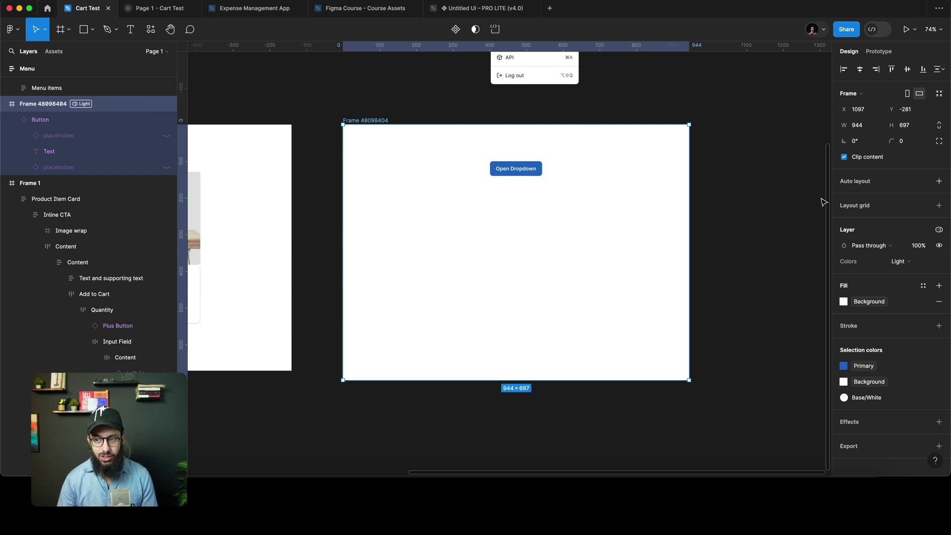
{"action": "left_click", "coordinate": [899, 269]}
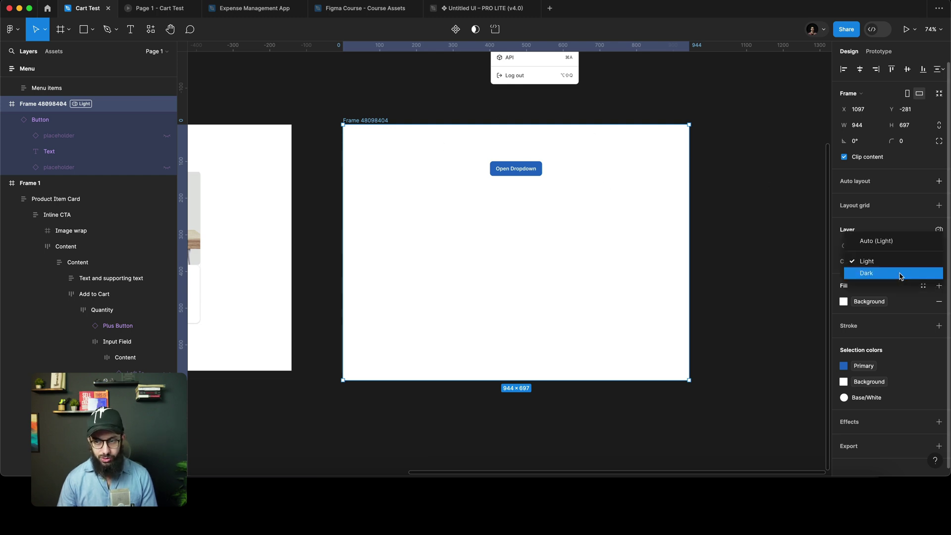
{"action": "left_click", "coordinate": [899, 273]}
{"action": "key", "text": "super+3"}
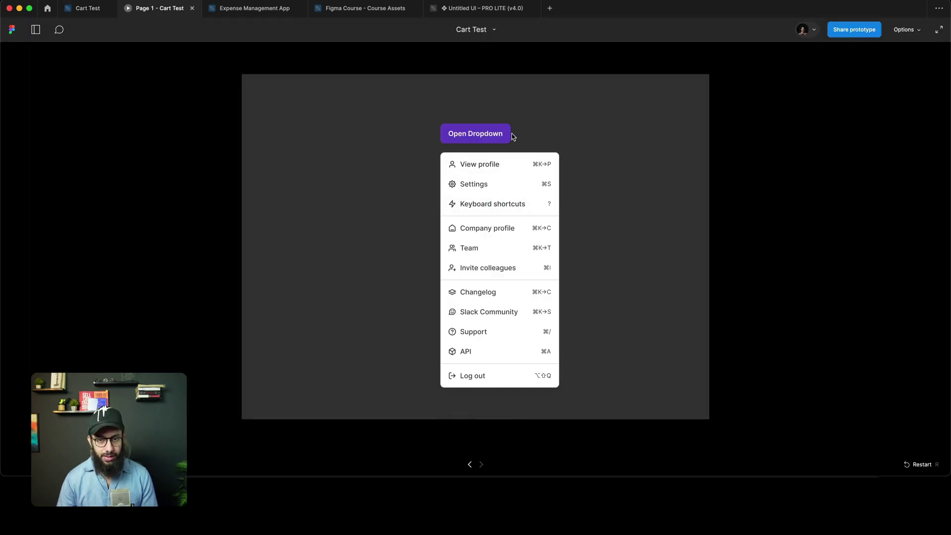
{"action": "left_click", "coordinate": [488, 137]}
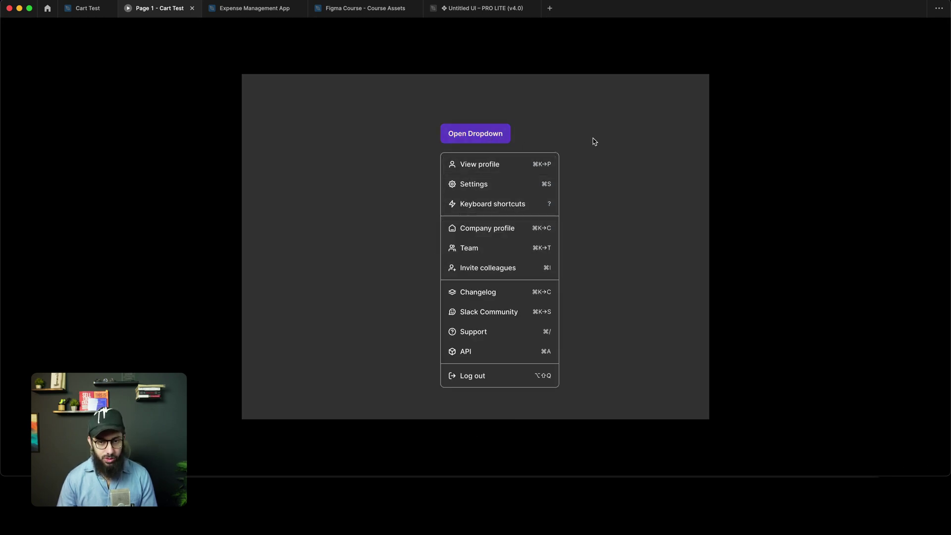
{"action": "key", "text": "super+2"}
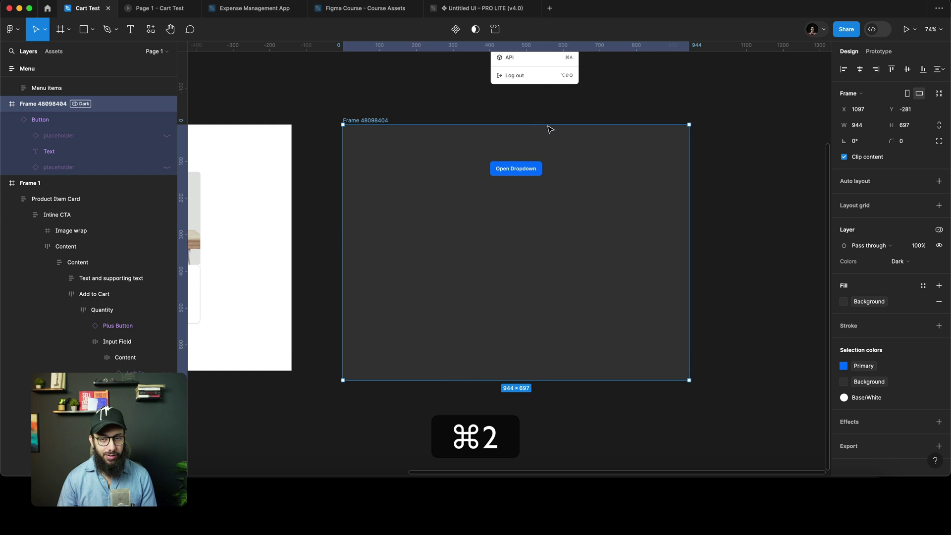
{"action": "scroll", "coordinate": [516, 128], "scroll_direction": "up", "scroll_amount": 1}
{"action": "left_click", "coordinate": [494, 121]}
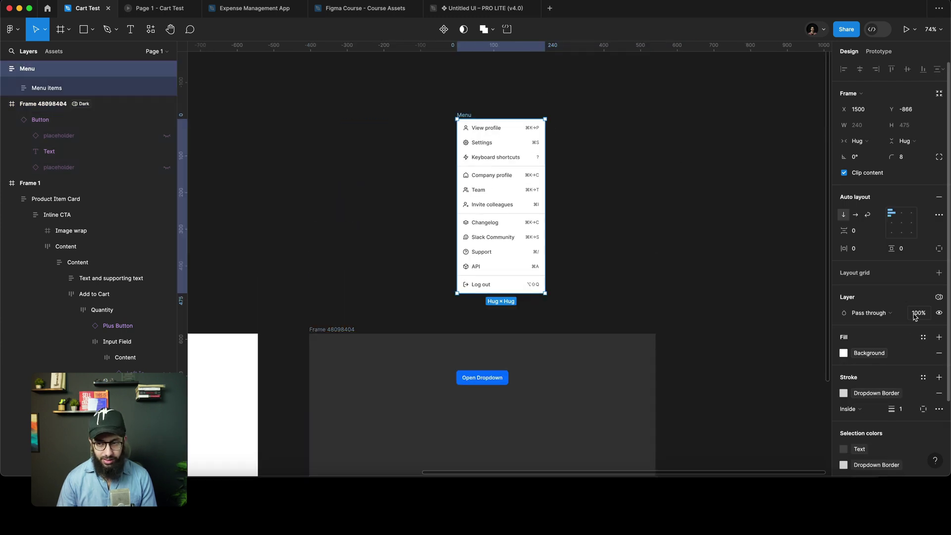
{"action": "left_click", "coordinate": [682, 206]}
{"action": "left_click", "coordinate": [940, 113]}
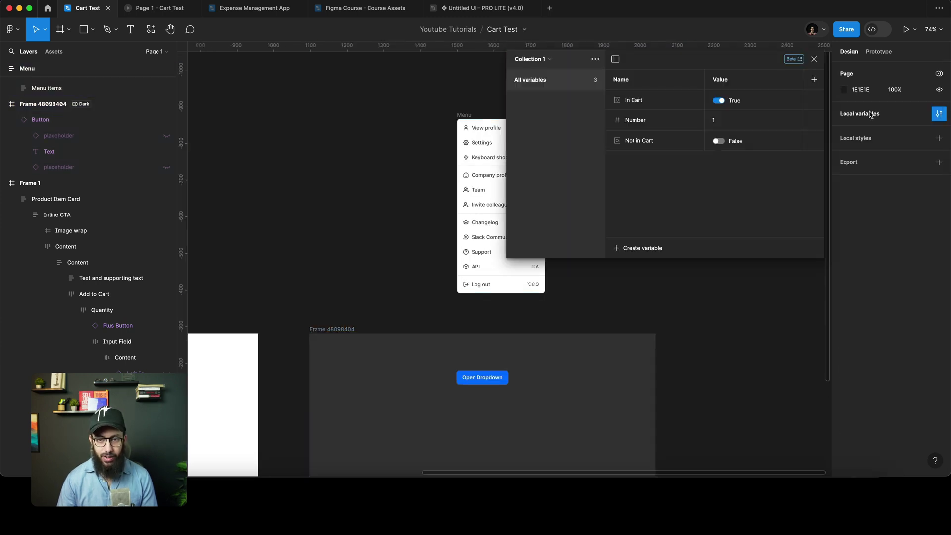
{"action": "left_click", "coordinate": [524, 60]}
{"action": "left_click", "coordinate": [529, 71]}
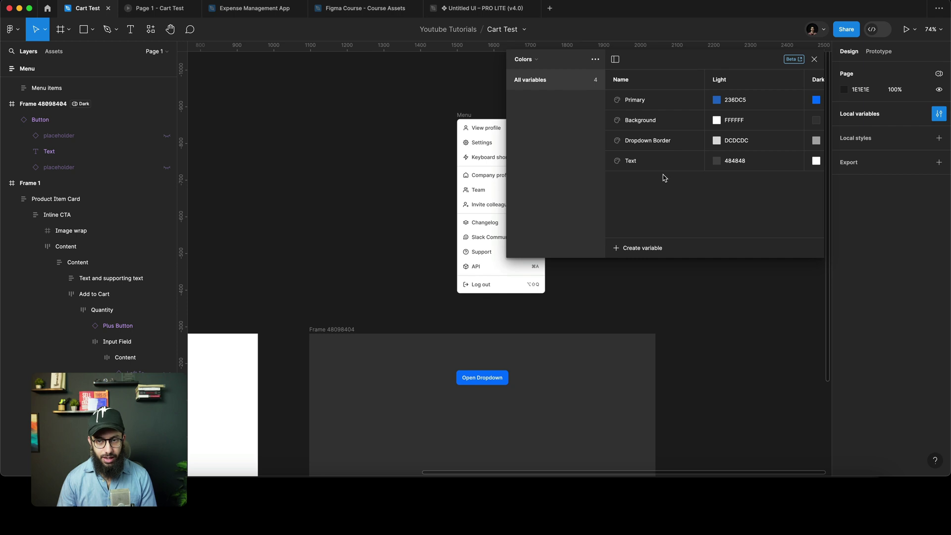
{"action": "scroll", "coordinate": [667, 148], "scroll_direction": "right", "scroll_amount": 5}
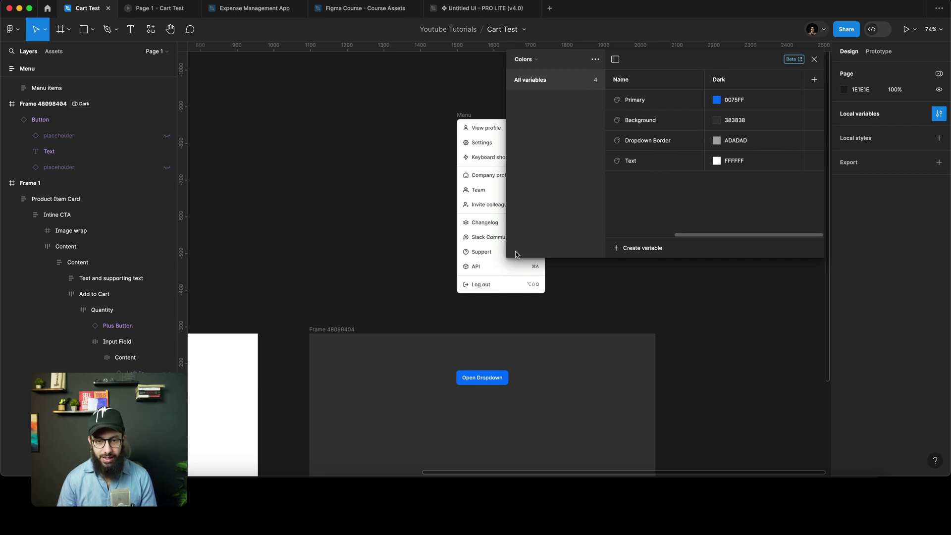
{"action": "scroll", "coordinate": [689, 156], "scroll_direction": "left", "scroll_amount": 3}
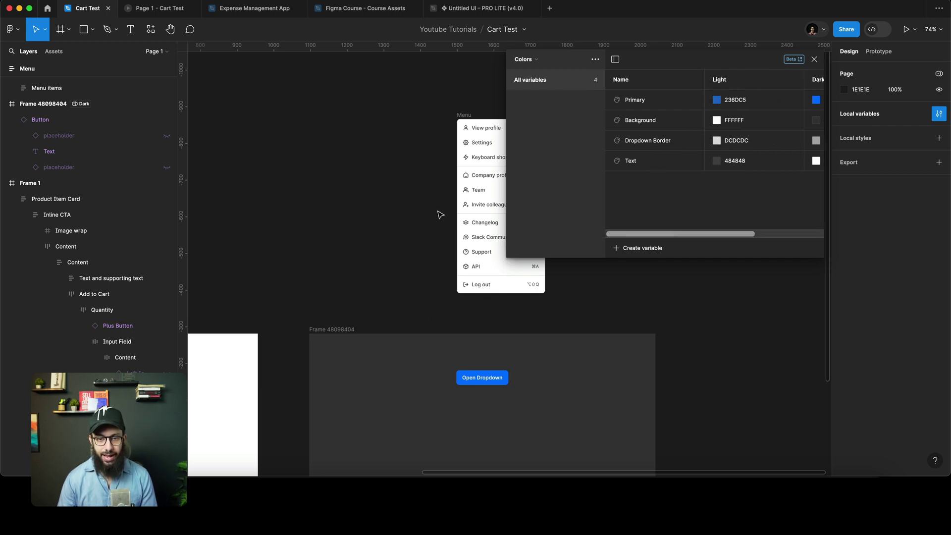
{"action": "key", "text": "Escape"}
{"action": "scroll", "coordinate": [448, 181], "scroll_direction": "down", "scroll_amount": 5}
{"action": "scroll", "coordinate": [449, 181], "scroll_direction": "up", "scroll_amount": 2}
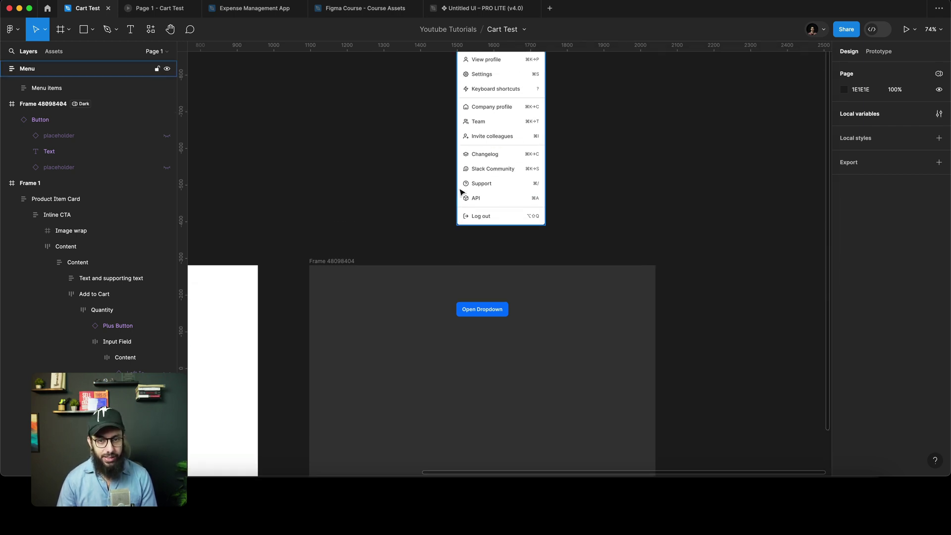
{"action": "left_click", "coordinate": [480, 307]}
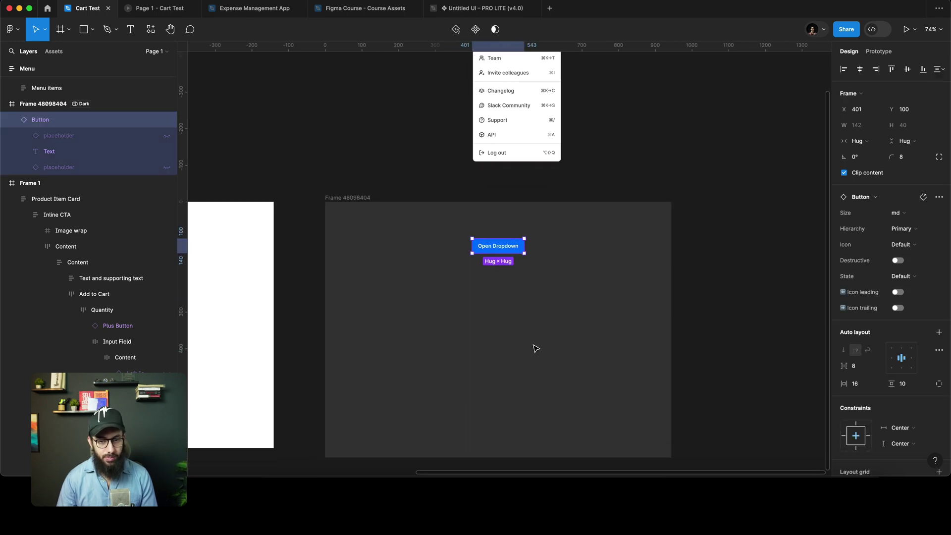
{"action": "scroll", "coordinate": [535, 347], "scroll_direction": "down", "scroll_amount": 3}
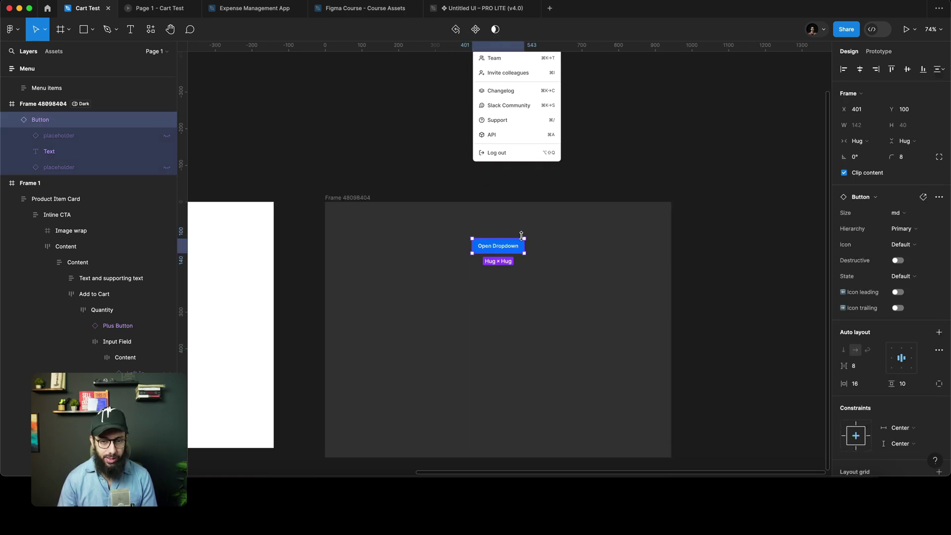
{"action": "scroll", "coordinate": [515, 168], "scroll_direction": "up", "scroll_amount": 5}
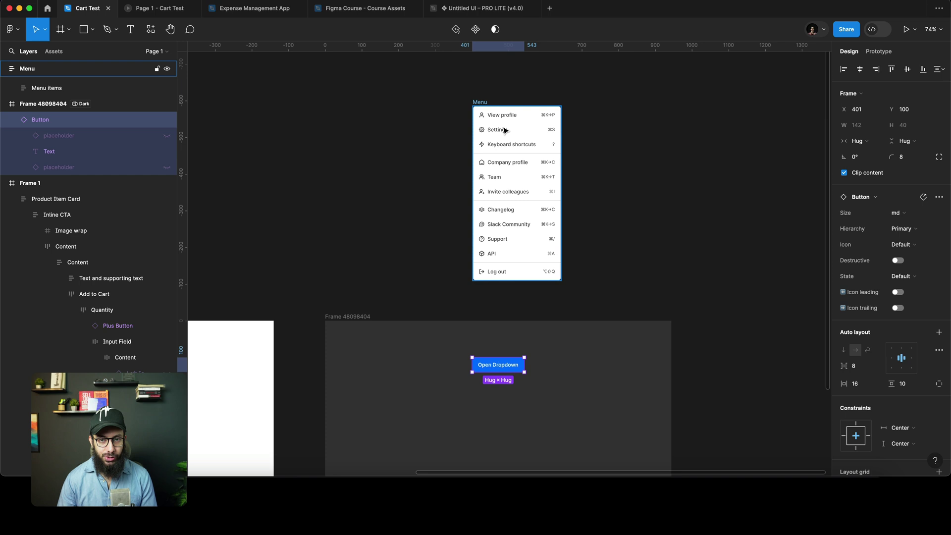
{"action": "left_click", "coordinate": [480, 102]}
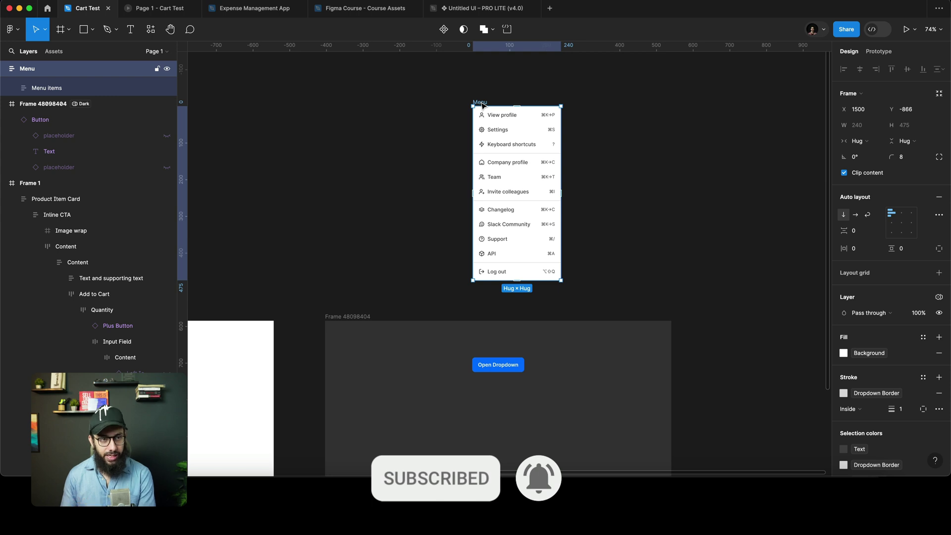
{"action": "key", "text": "super+Tab"}
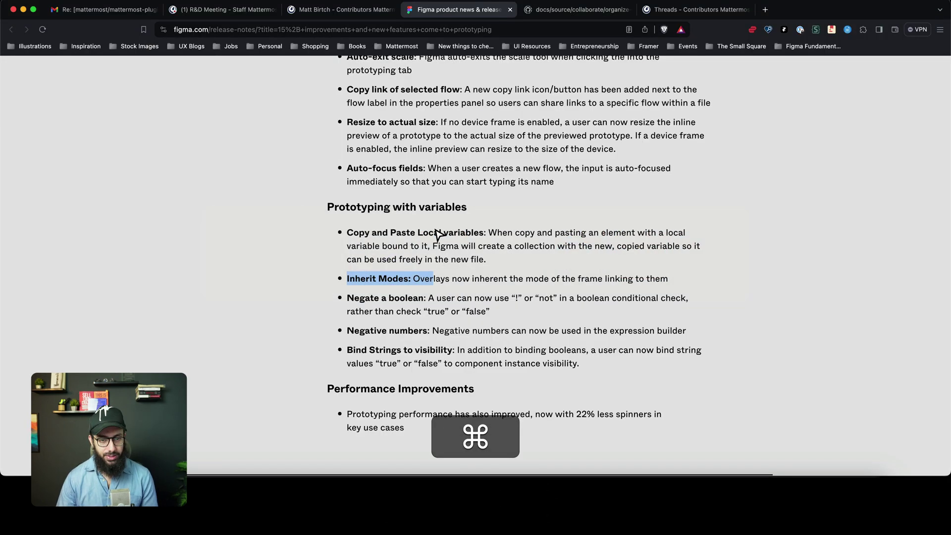
- Highlight the Negate a boolean release note and return to the Cart Test file
{"action": "scroll", "coordinate": [438, 233], "scroll_direction": "down", "scroll_amount": 1}
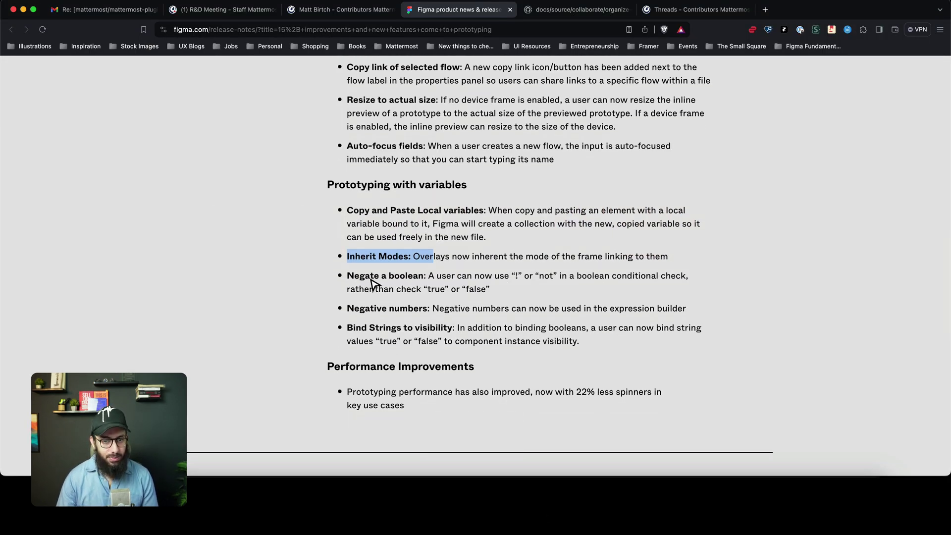
{"action": "left_click_drag", "start_coordinate": [436, 276], "coordinate": [516, 283]}
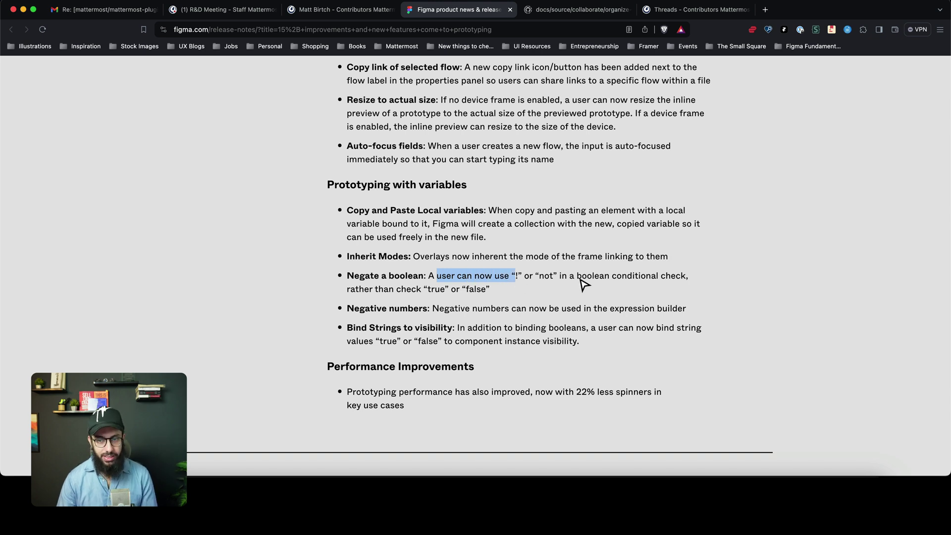
{"action": "key", "text": "super+Tab"}
{"action": "scroll", "coordinate": [535, 258], "scroll_direction": "down", "scroll_amount": 5}
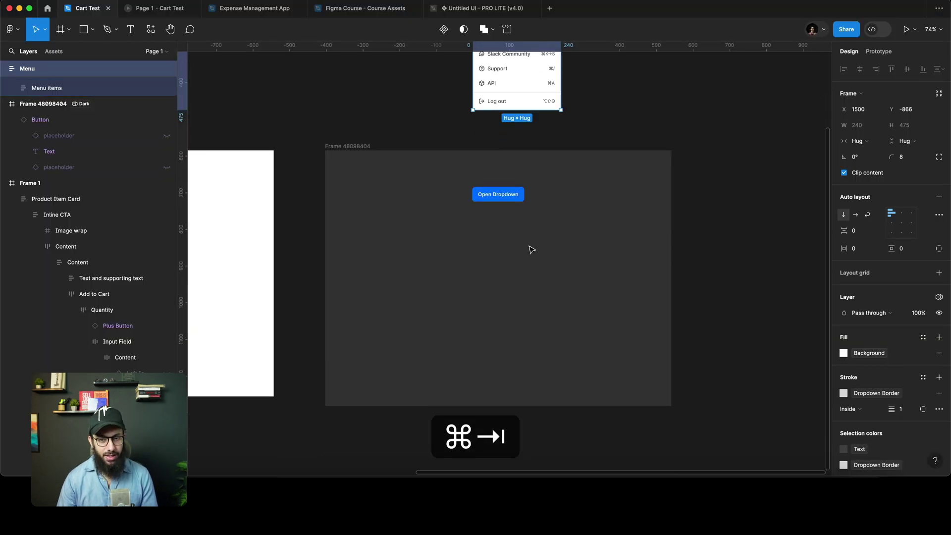
{"action": "left_click", "coordinate": [503, 188]}
{"action": "scroll", "coordinate": [427, 265], "scroll_direction": "left", "scroll_amount": 6}
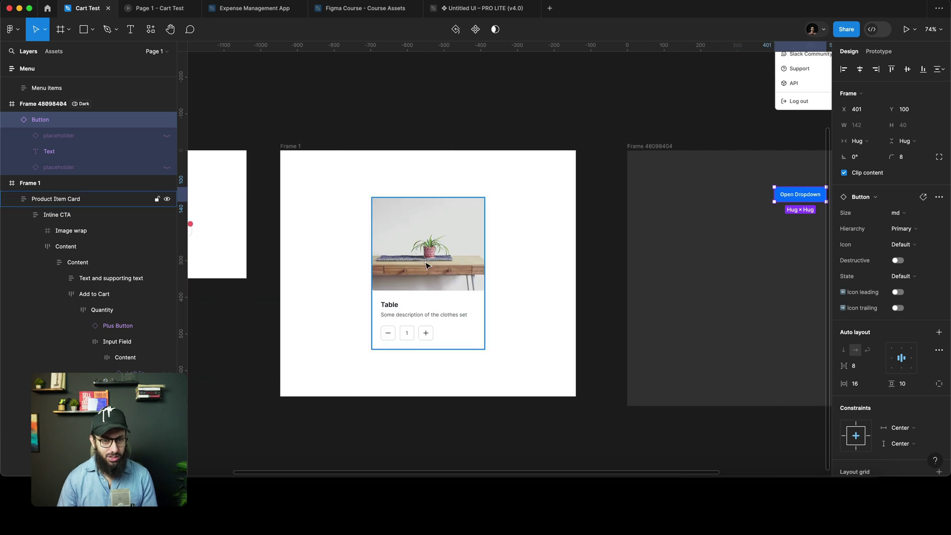
{"action": "left_click", "coordinate": [389, 336]}
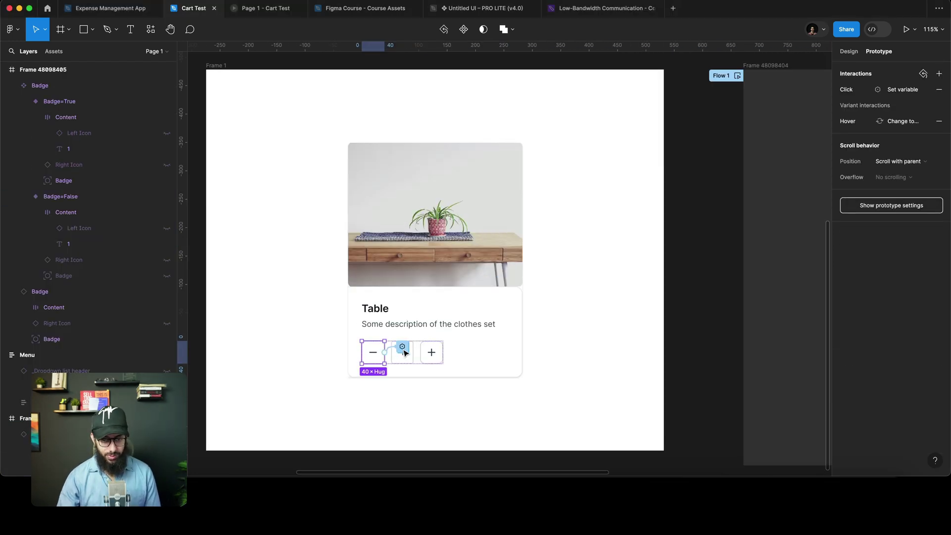
{"action": "left_click", "coordinate": [404, 351]}
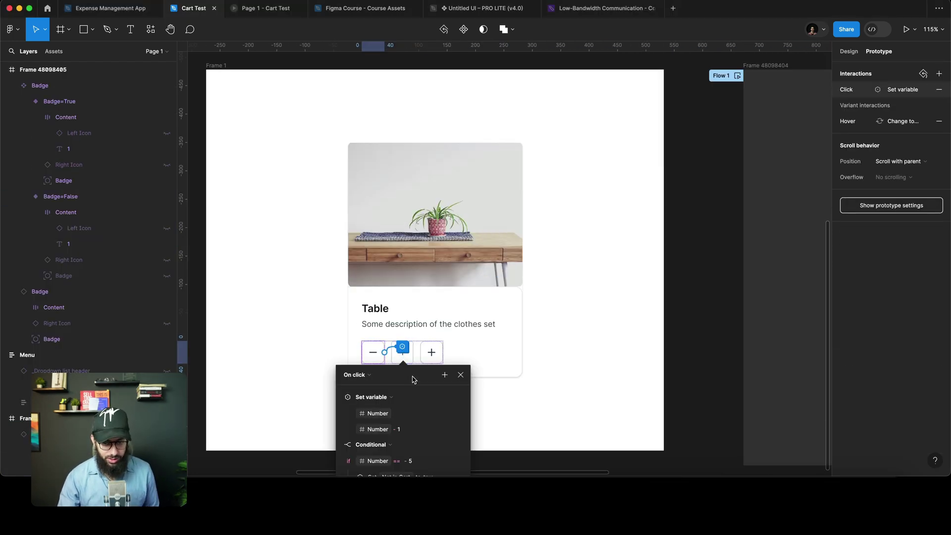
{"action": "left_click_drag", "start_coordinate": [414, 379], "coordinate": [569, 192]}
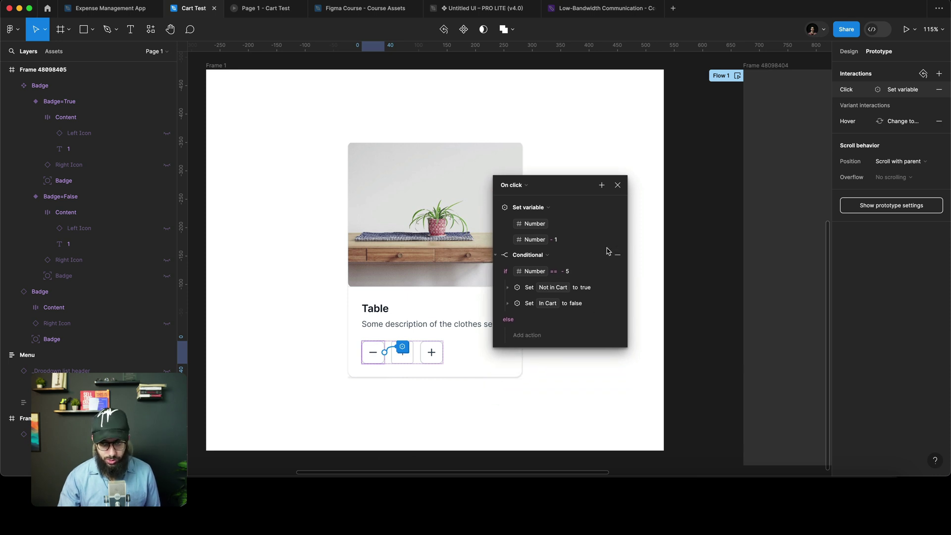
{"action": "left_click", "coordinate": [602, 184]}
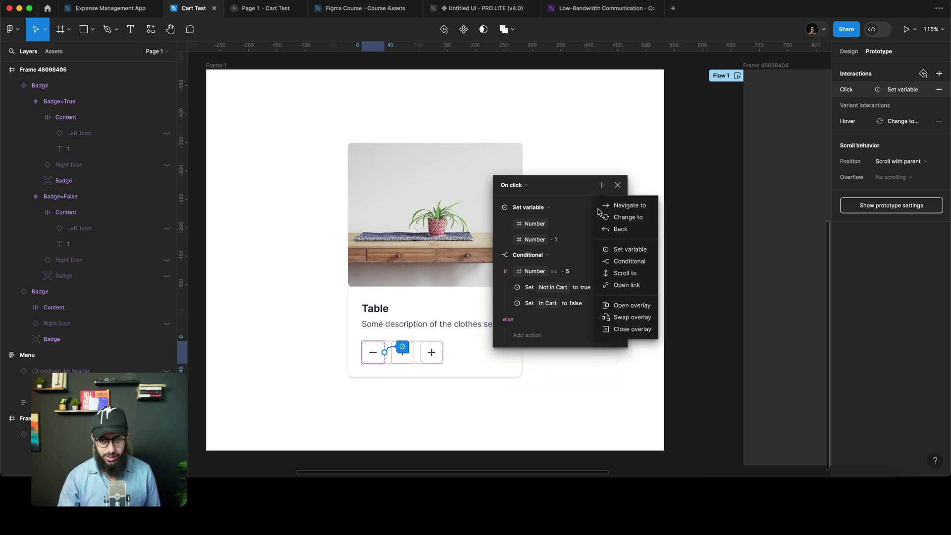
{"action": "left_click", "coordinate": [627, 261]}
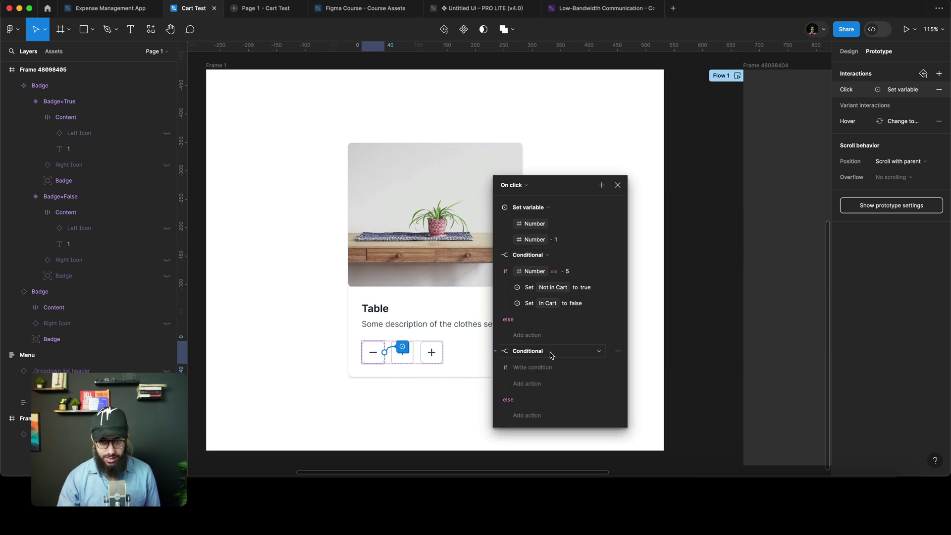
{"action": "left_click", "coordinate": [537, 366]}
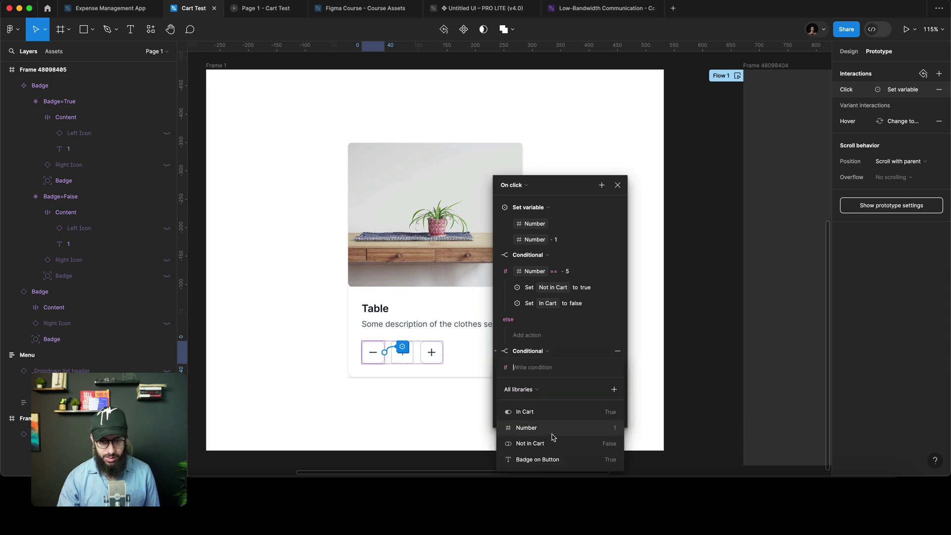
{"action": "left_click", "coordinate": [550, 417]}
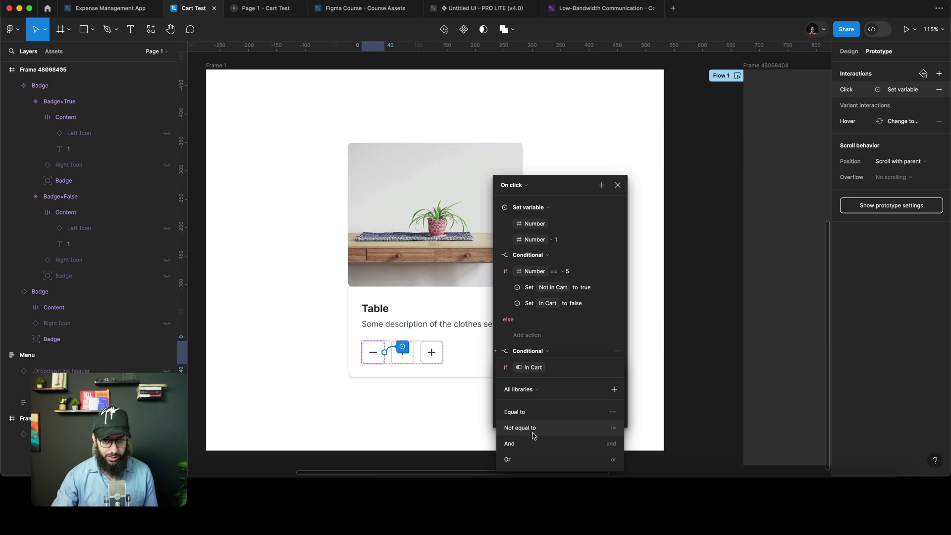
{"action": "type", "text": "NOT"}
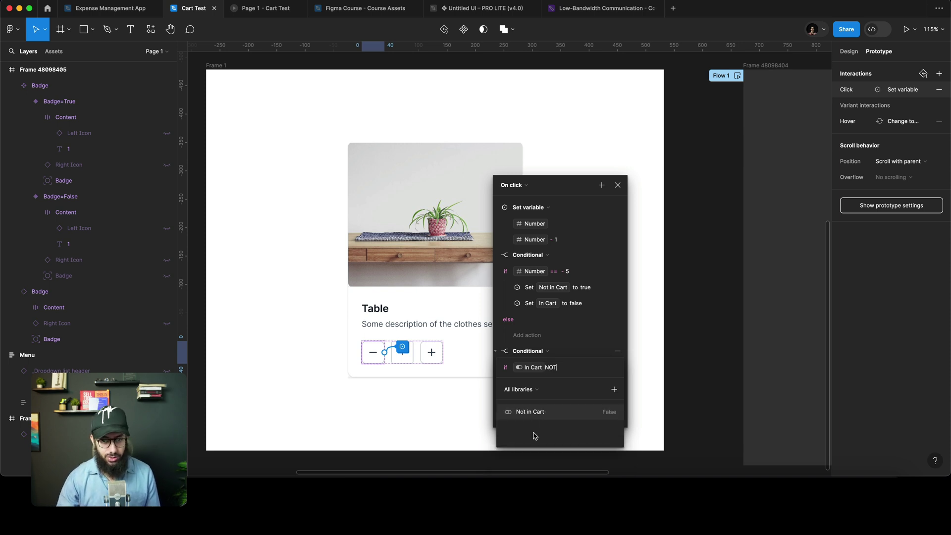
{"action": "type", "text": " a"}
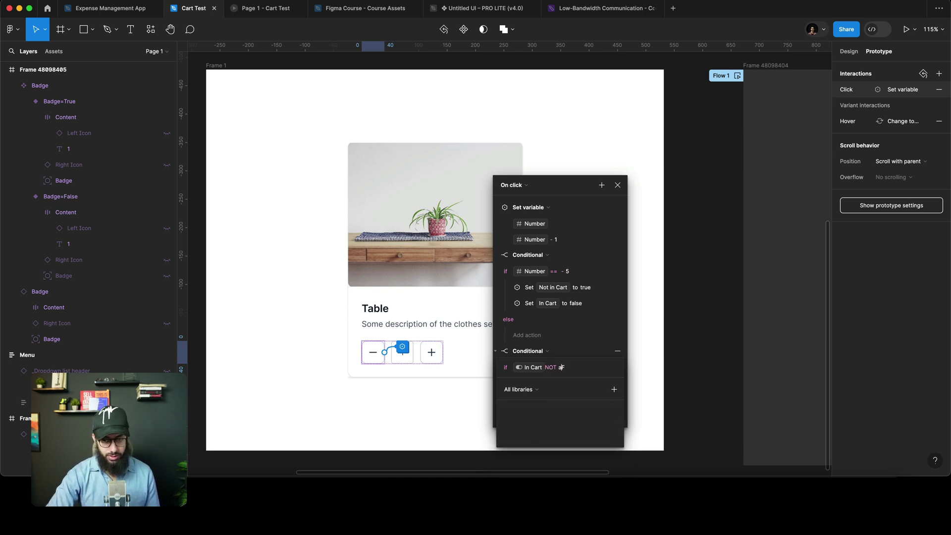
{"action": "key", "text": "BackSpace"}
{"action": "type", "text": "False"}
{"action": "key", "text": "Return"}
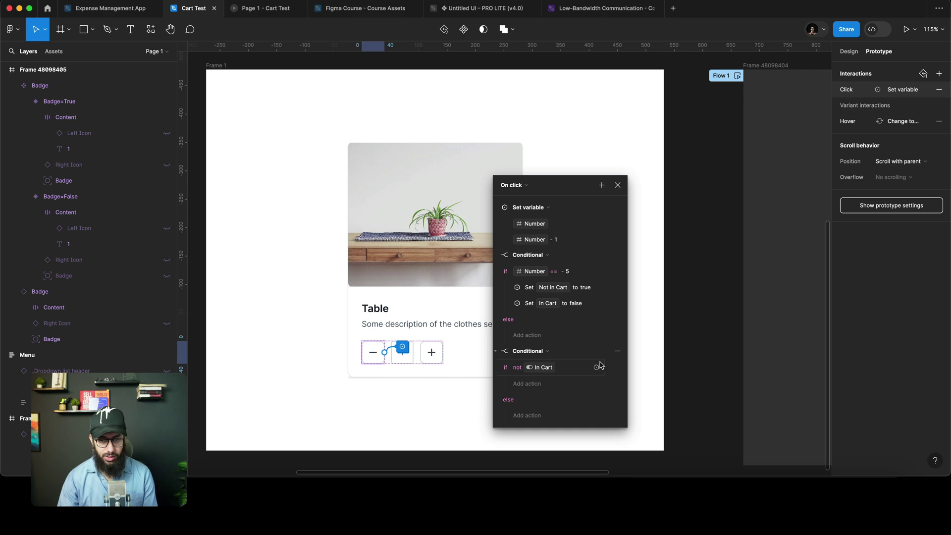
{"action": "left_click", "coordinate": [617, 351]}
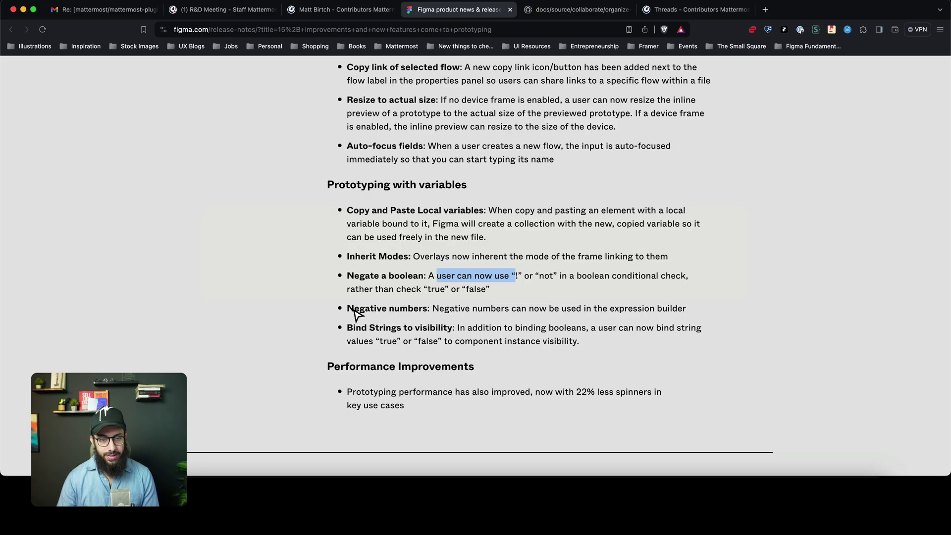
{"action": "left_click_drag", "start_coordinate": [349, 308], "coordinate": [384, 321]}
{"action": "key", "text": "super+Tab"}
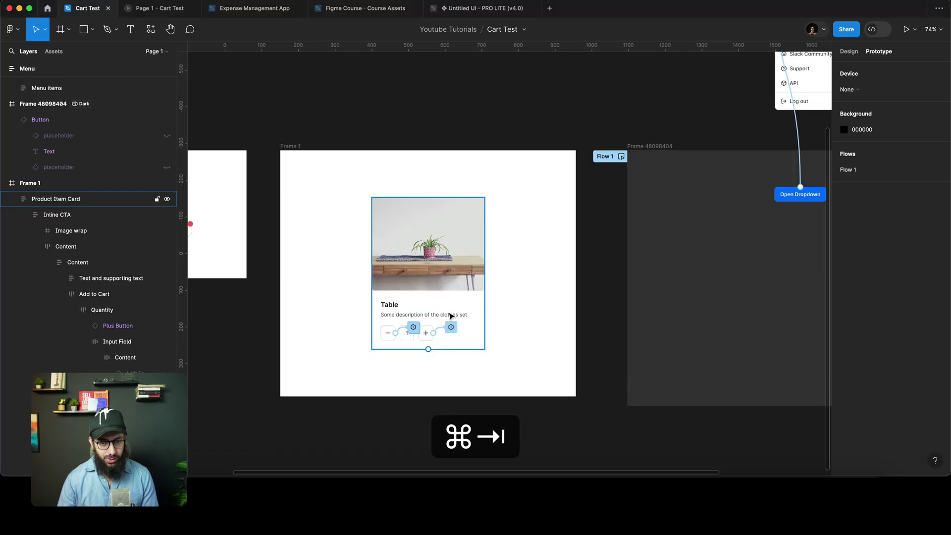
- Change the minus button's conditional comparison value from 0 to -5
{"action": "left_click", "coordinate": [414, 328]}
{"action": "scroll", "coordinate": [416, 402], "scroll_direction": "down", "scroll_amount": 3}
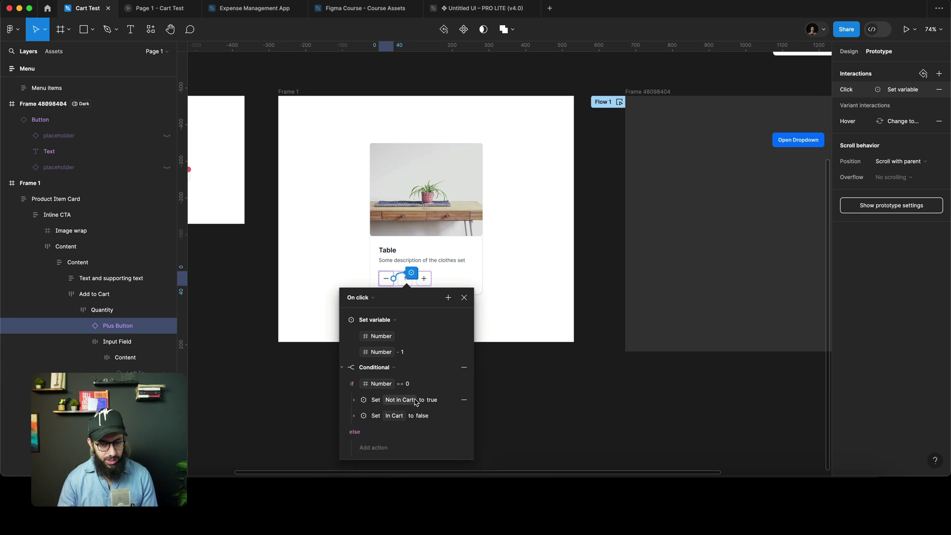
{"action": "left_click", "coordinate": [420, 383]}
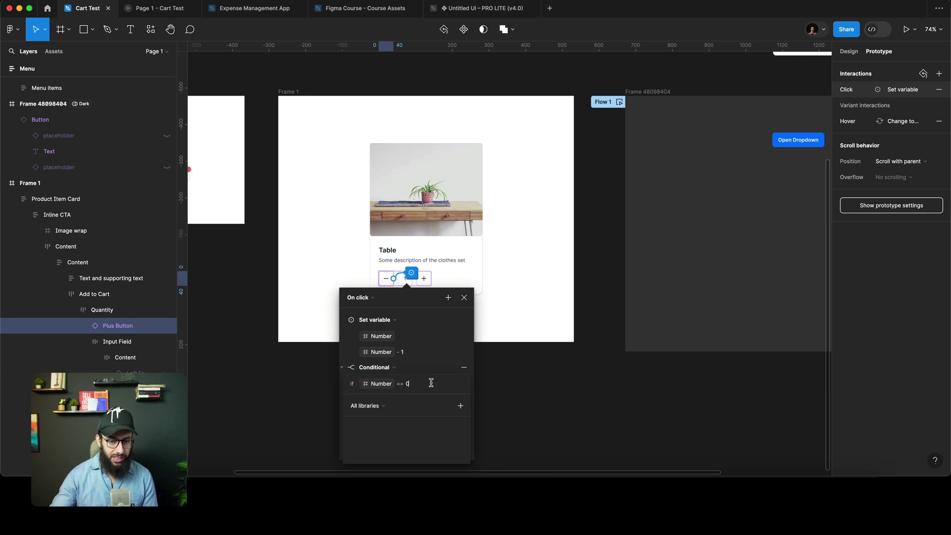
{"action": "type", "text": "5"}
{"action": "key", "text": "Return"}
- Preview the prototype and step back and forth between its frames
{"action": "key", "text": "super+Return"}
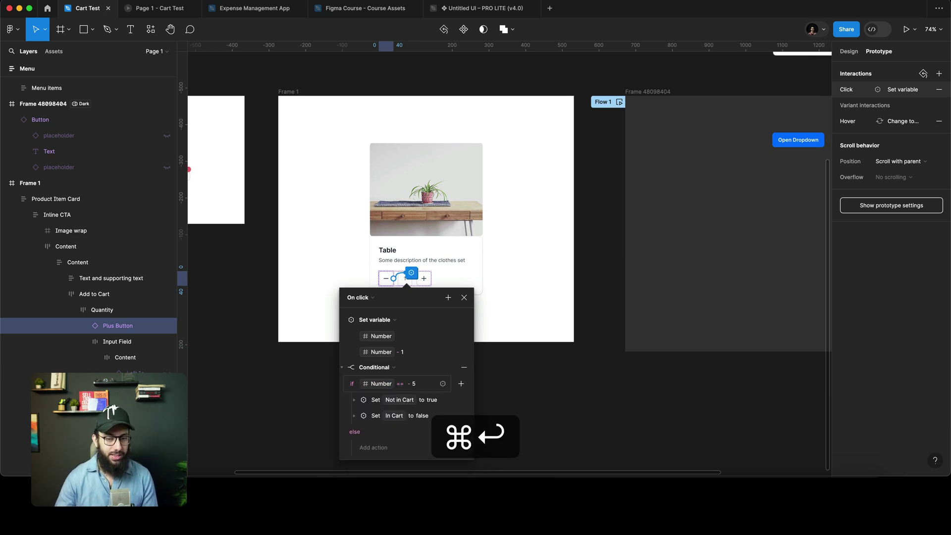
{"action": "key", "text": "super+3"}
{"action": "key", "text": "r"}
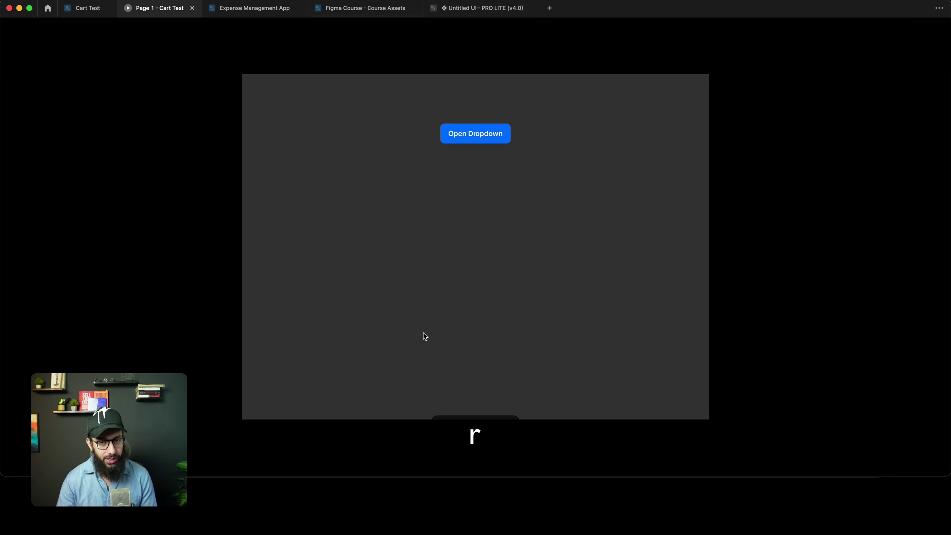
{"action": "key", "text": "Left"}
{"action": "key", "text": "Right"}
{"action": "key", "text": "super+2"}
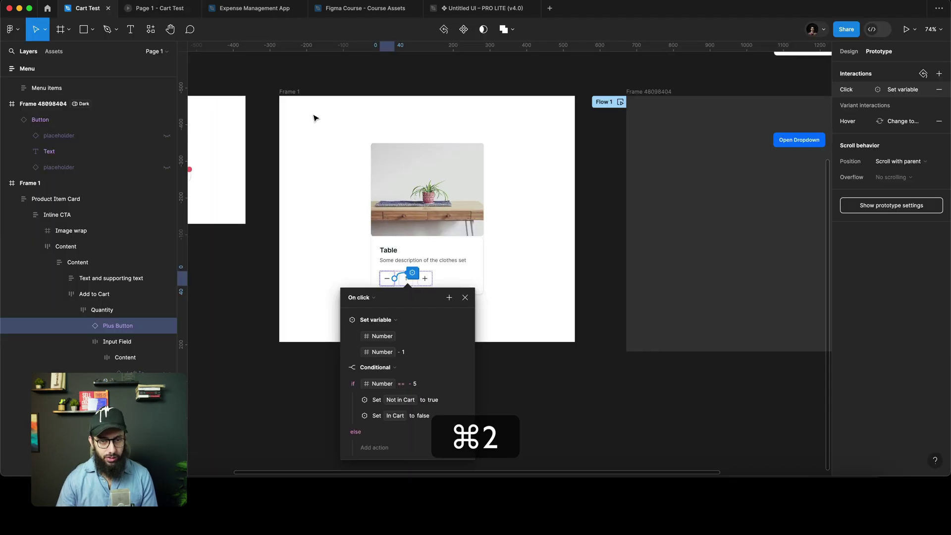
- Play Frame 1 and lower the Table quantity to -4 and beyond, re-adding it to the cart
{"action": "left_click", "coordinate": [284, 94]}
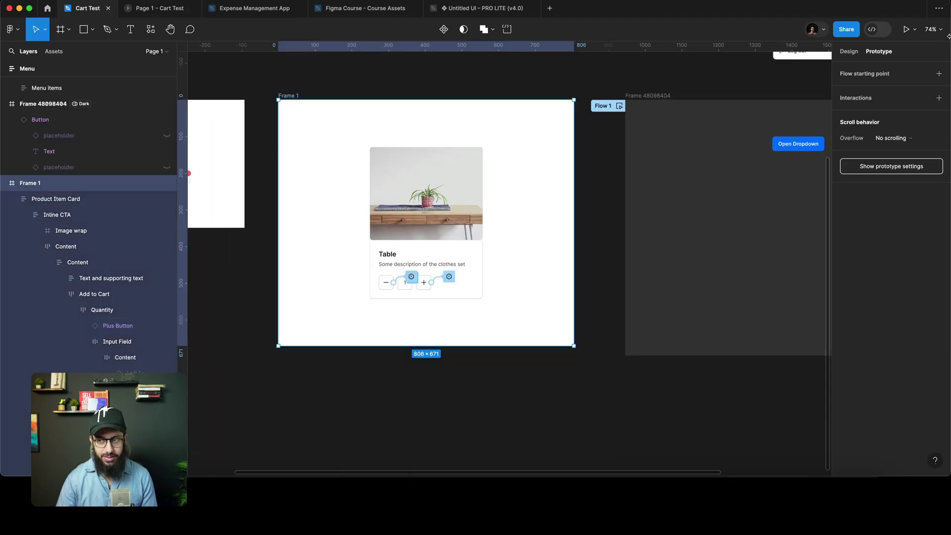
{"action": "left_click", "coordinate": [906, 32]}
{"action": "left_click", "coordinate": [421, 331]}
{"action": "left_click", "coordinate": [420, 331]}
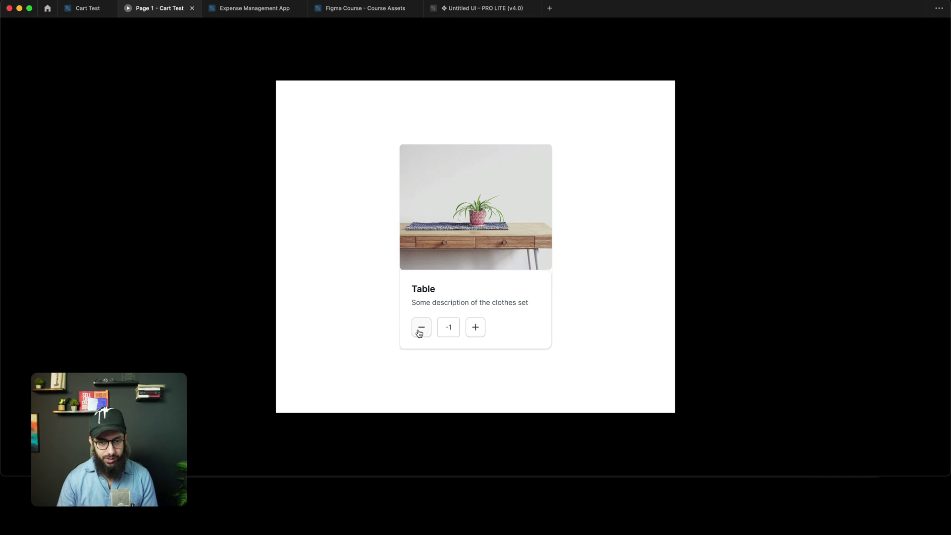
{"action": "left_click", "coordinate": [420, 331]}
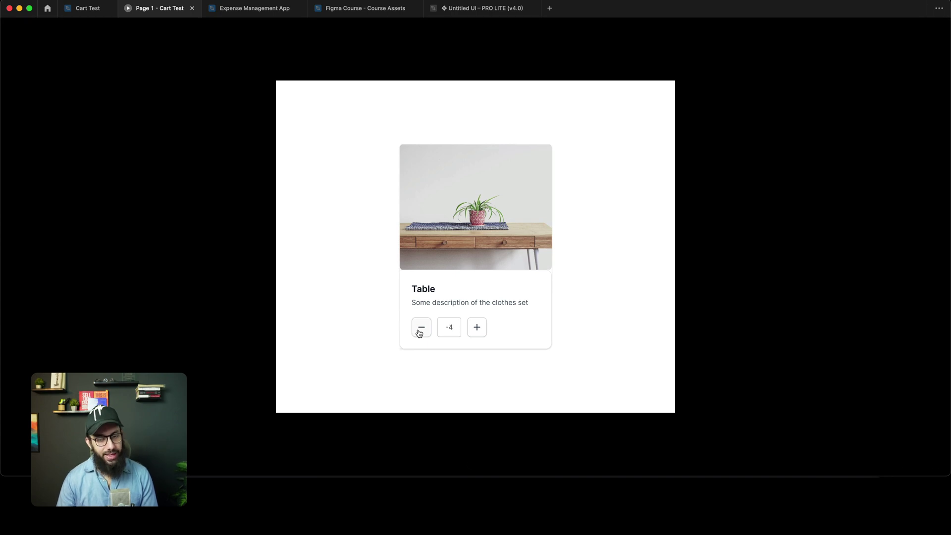
{"action": "left_click", "coordinate": [420, 332]}
{"action": "left_click", "coordinate": [447, 331]}
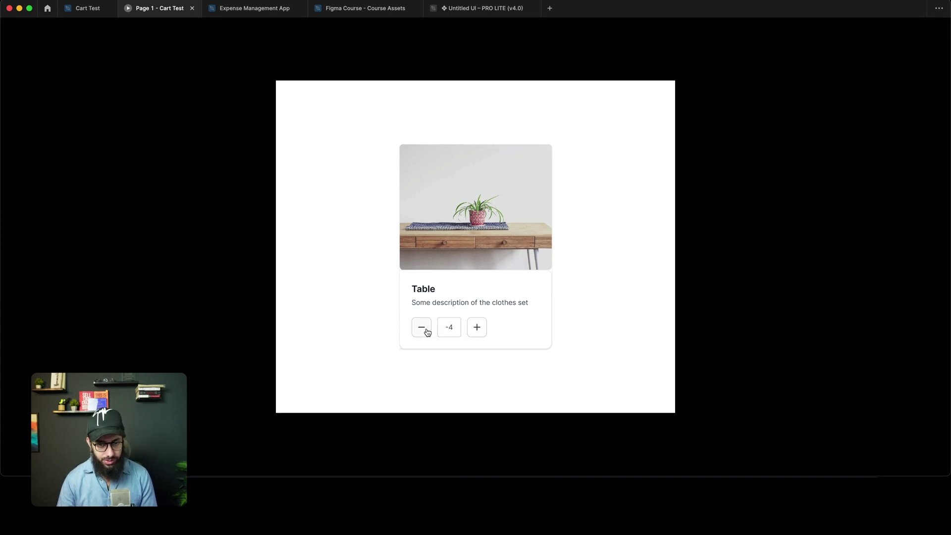
{"action": "left_click", "coordinate": [427, 332]}
{"action": "left_click", "coordinate": [441, 331]}
{"action": "key", "text": "super+2"}
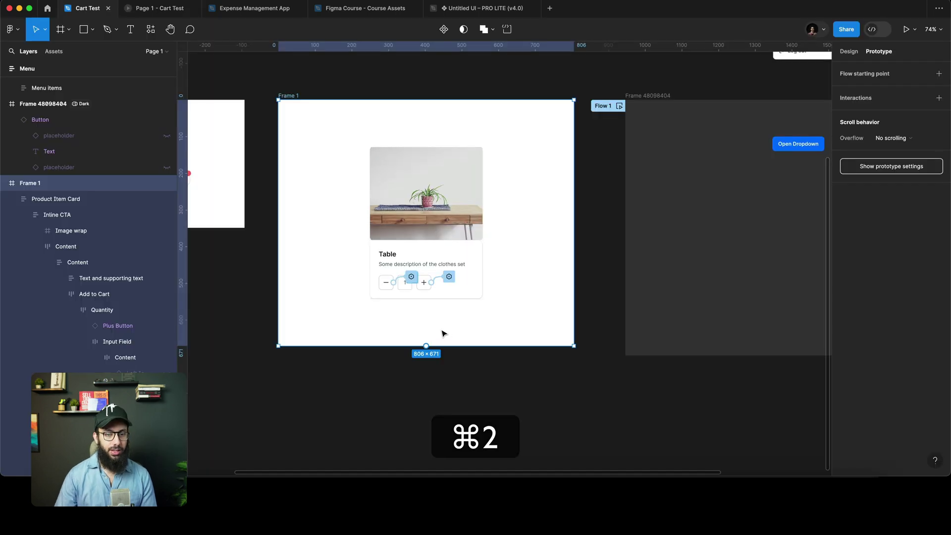
- Highlight the Bind Strings to visibility release note and return to the badge frame
{"action": "key", "text": "super+Tab"}
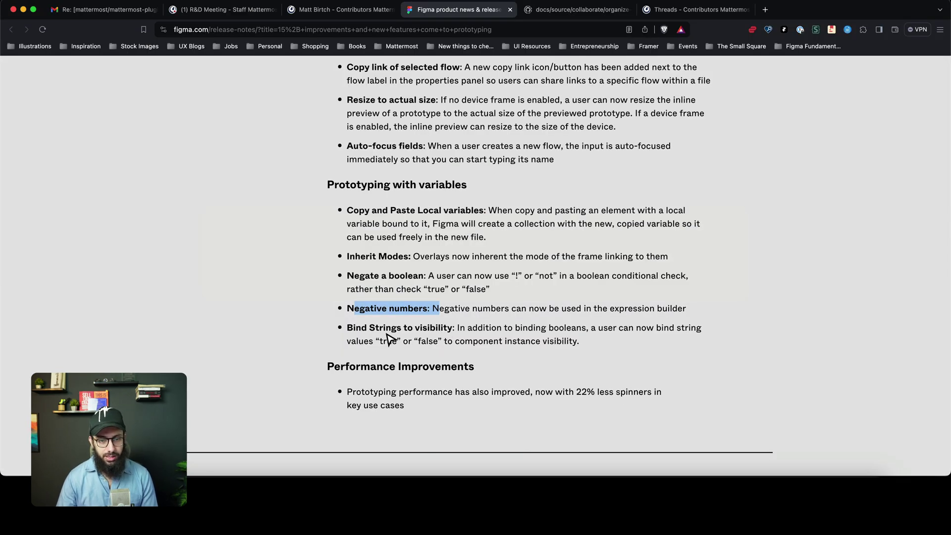
{"action": "left_click_drag", "start_coordinate": [362, 328], "coordinate": [426, 331]}
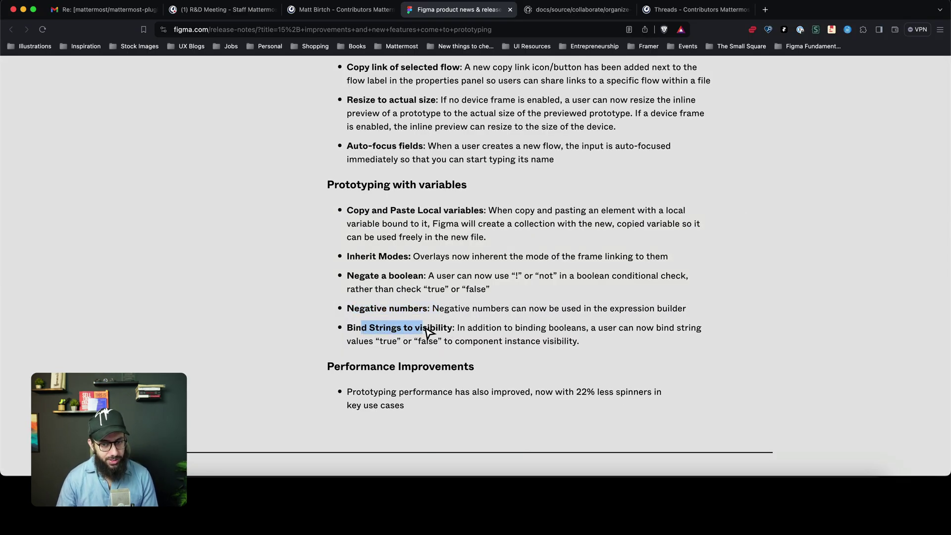
{"action": "key", "text": "super+Tab"}
{"action": "scroll", "coordinate": [436, 334], "scroll_direction": "left", "scroll_amount": 5}
- Select the standalone Badge instance beside the Badge component set
{"action": "scroll", "coordinate": [371, 161], "scroll_direction": "up", "scroll_amount": 5}
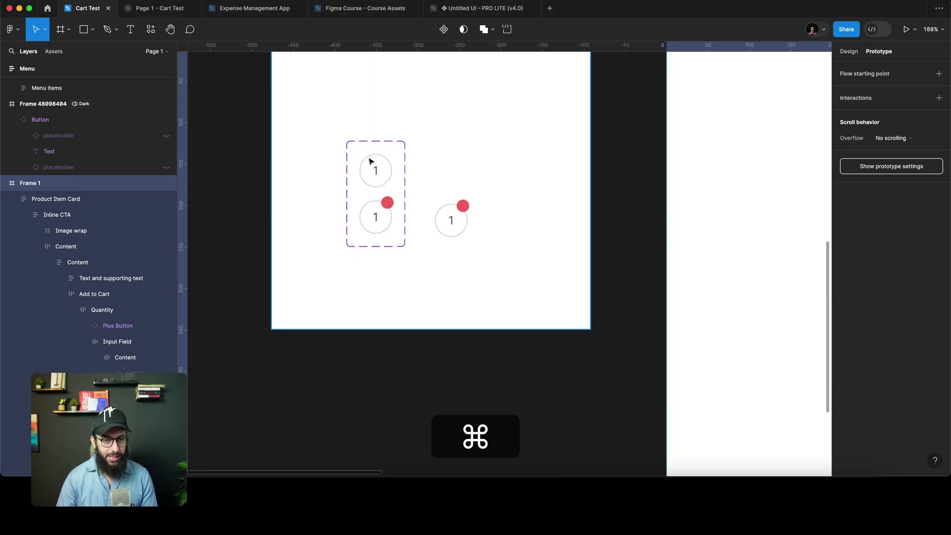
{"action": "left_click", "coordinate": [391, 171], "text": "super"}
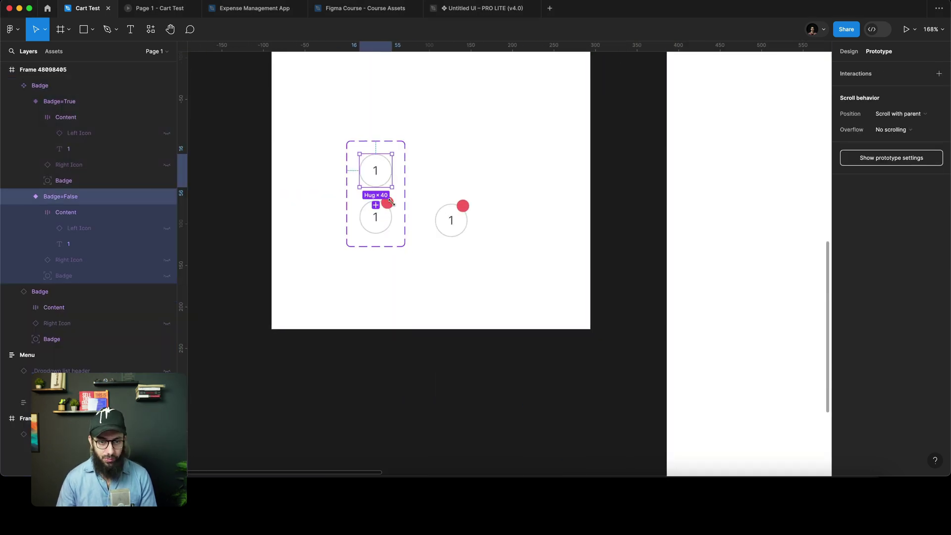
{"action": "key", "text": "shift+e"}
{"action": "scroll", "coordinate": [392, 181], "scroll_direction": "up", "scroll_amount": 3}
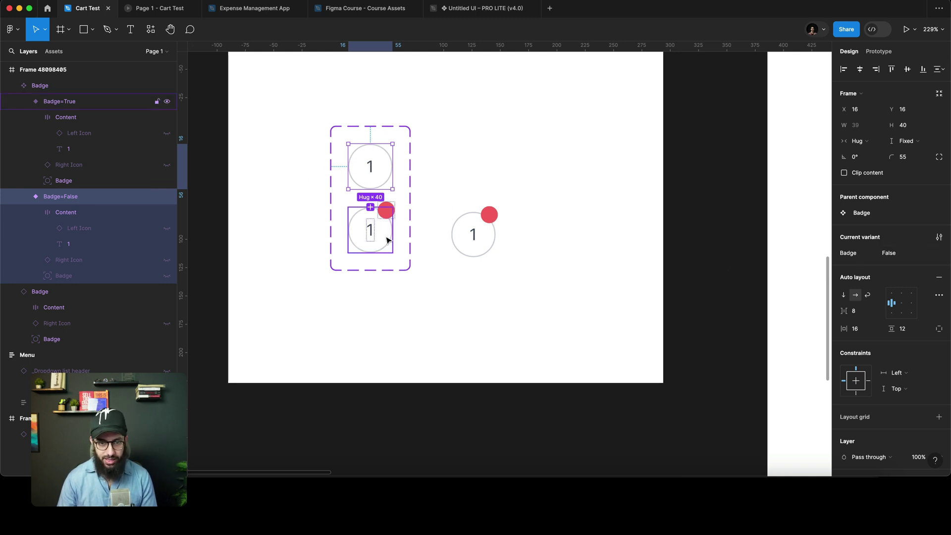
{"action": "left_click", "coordinate": [489, 223]}
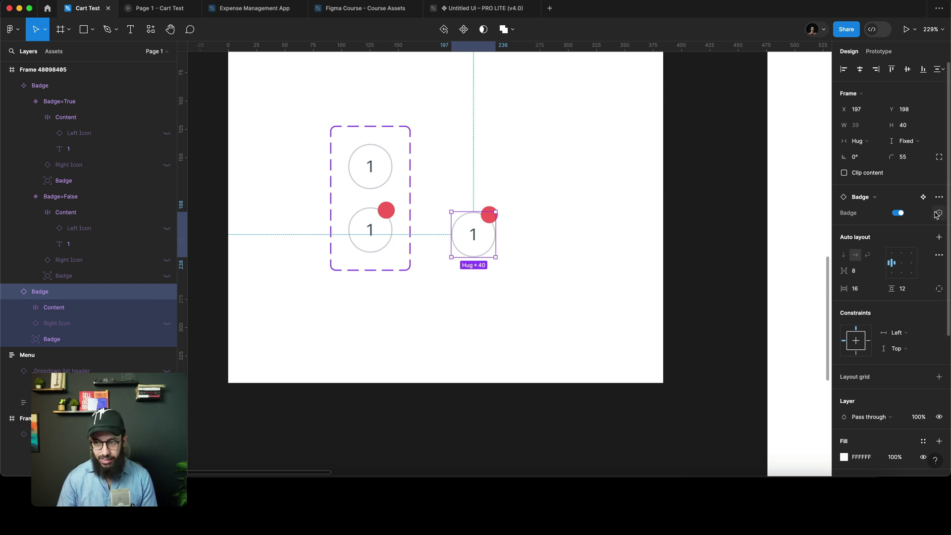
- Create string variable 'Badge on Button' with value True and bind it to badge visibility
{"action": "left_click", "coordinate": [937, 214]}
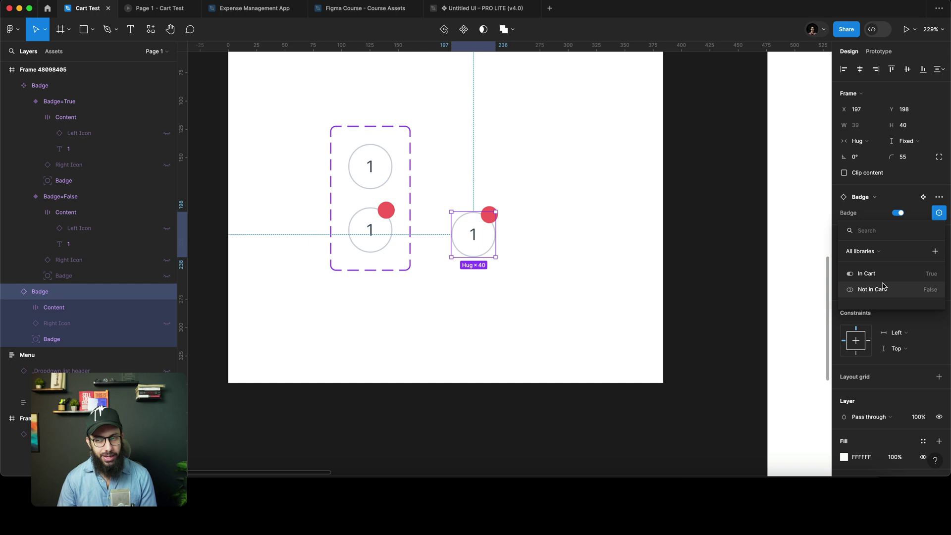
{"action": "left_click", "coordinate": [935, 252]}
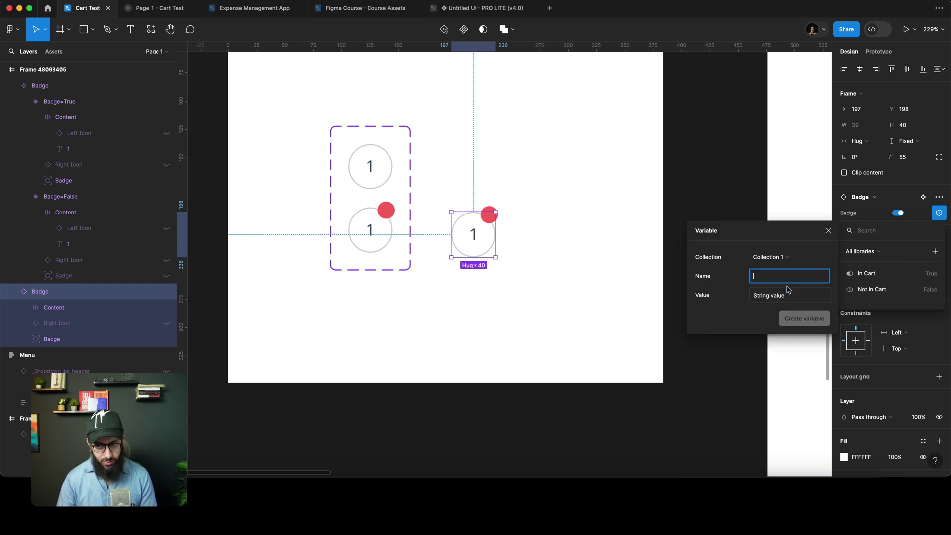
{"action": "key", "text": "shift"}
{"action": "type", "text": "Badge on "}
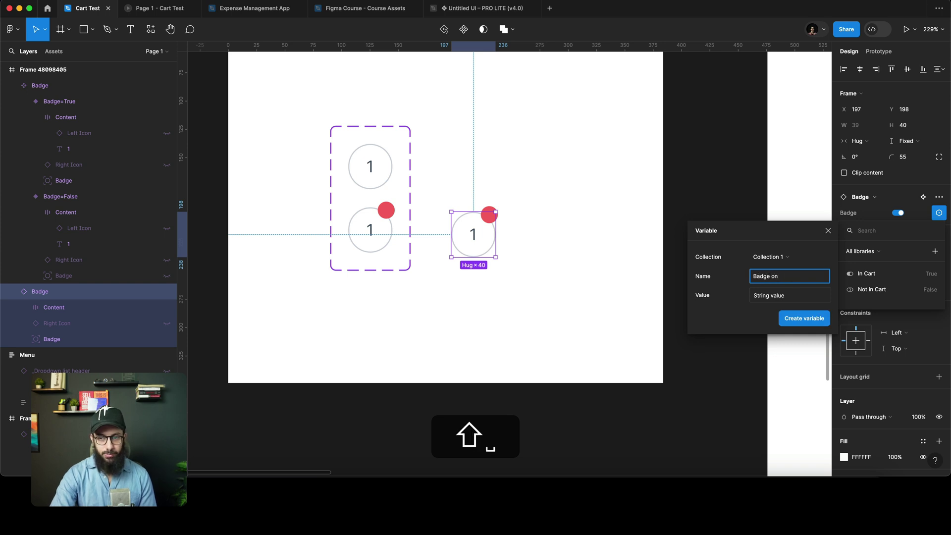
{"action": "type", "text": "Button"}
{"action": "key", "text": "Tab"}
{"action": "type", "text": "Tr"}
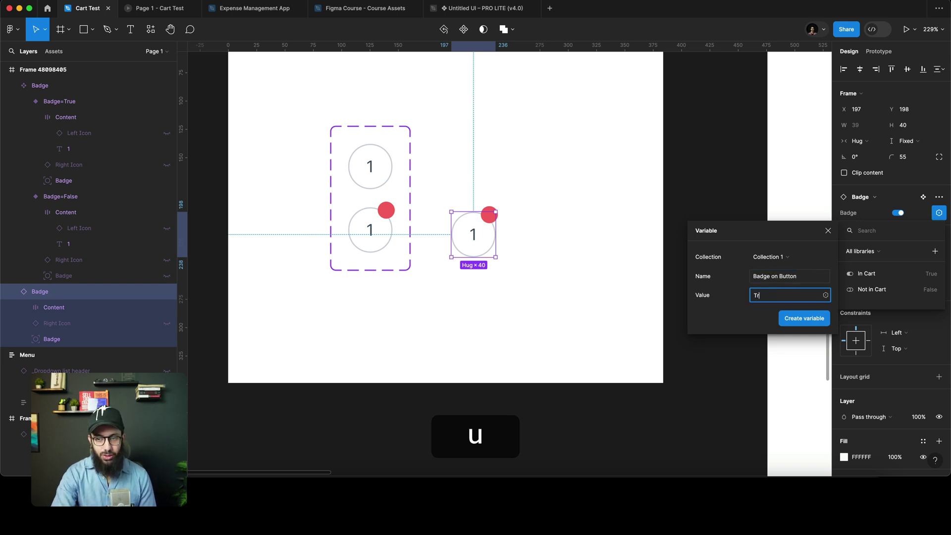
{"action": "type", "text": "ue"}
{"action": "left_click", "coordinate": [804, 320]}
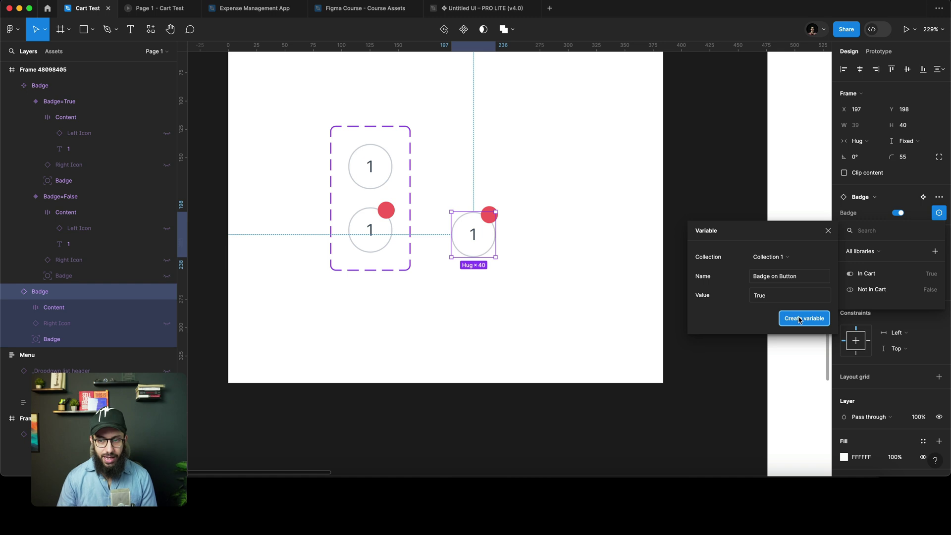
{"action": "left_click", "coordinate": [801, 320]}
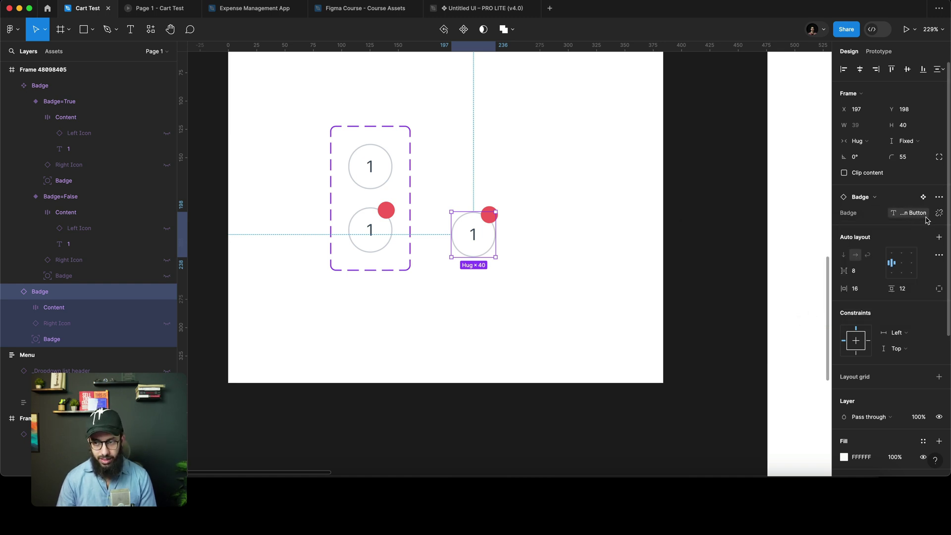
- Detach the variable from badge visibility, dismiss the variable list, and deselect everything
{"action": "left_click", "coordinate": [938, 214]}
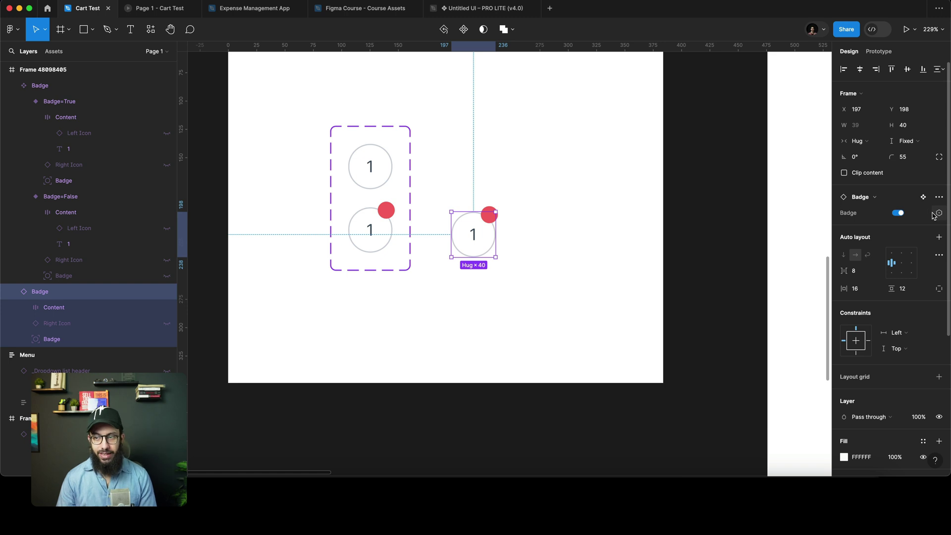
{"action": "left_click", "coordinate": [939, 214]}
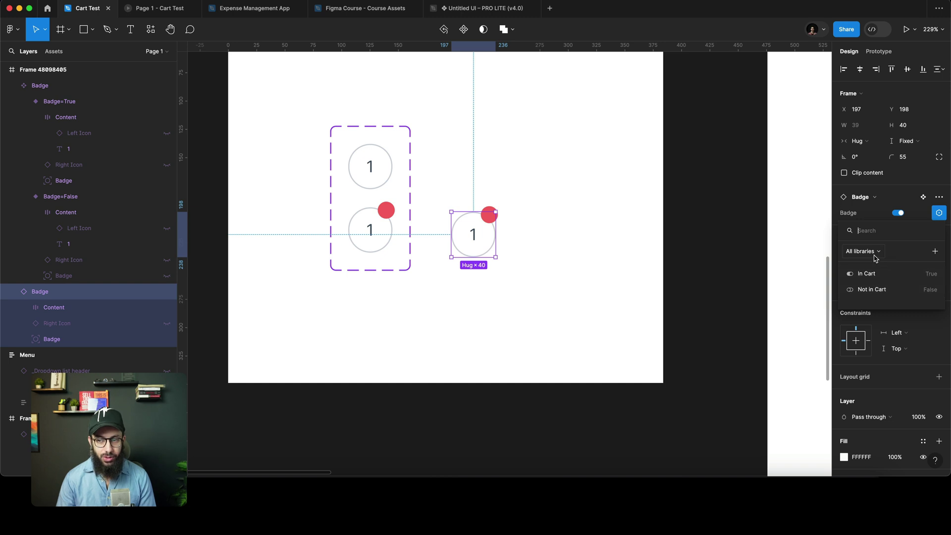
{"action": "left_click", "coordinate": [749, 210]}
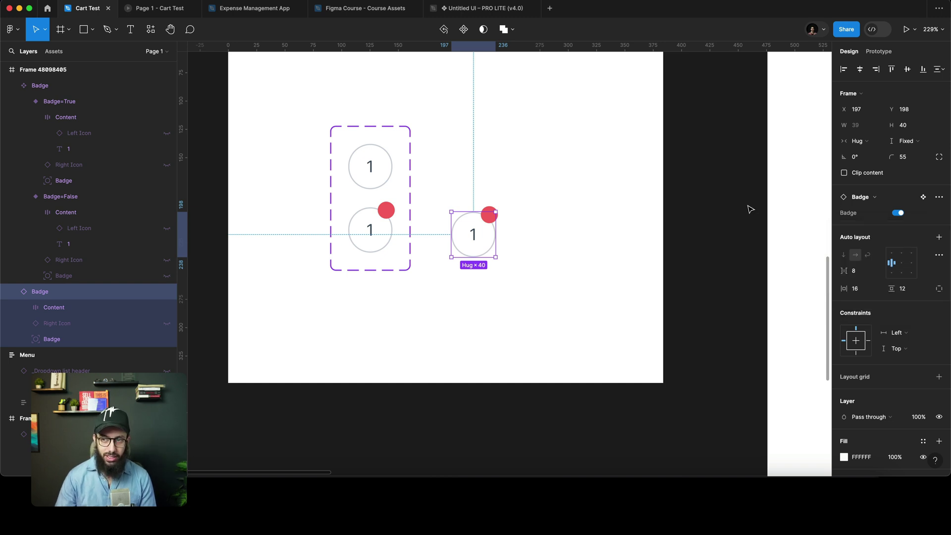
{"action": "left_click", "coordinate": [760, 73]}
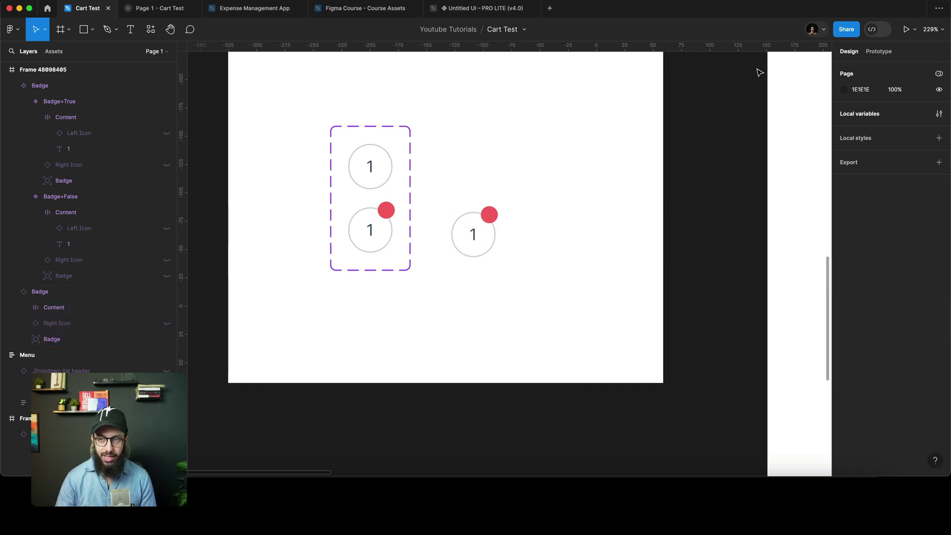
- Set Collection 1's Badge on Button variable to True in Local variables
{"action": "left_click", "coordinate": [939, 113]}
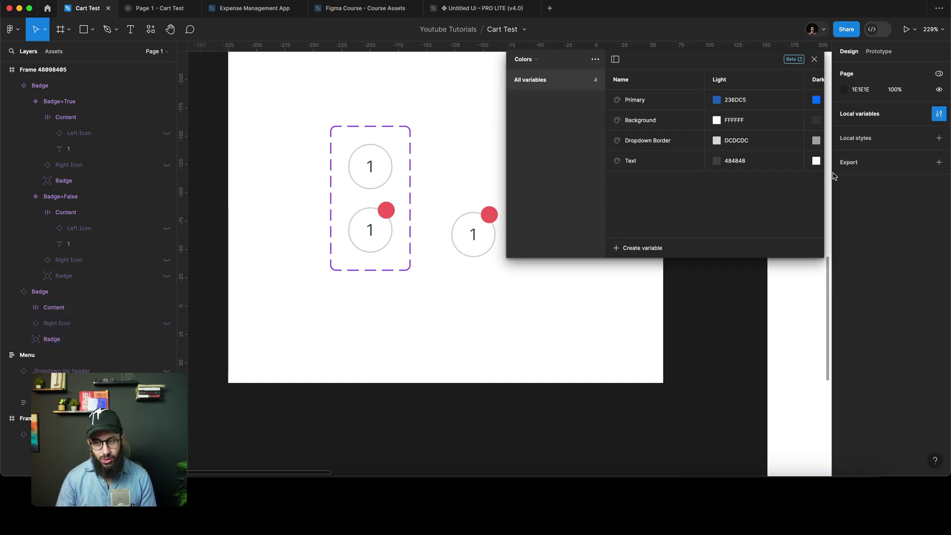
{"action": "left_click", "coordinate": [523, 60]}
{"action": "left_click", "coordinate": [532, 54]}
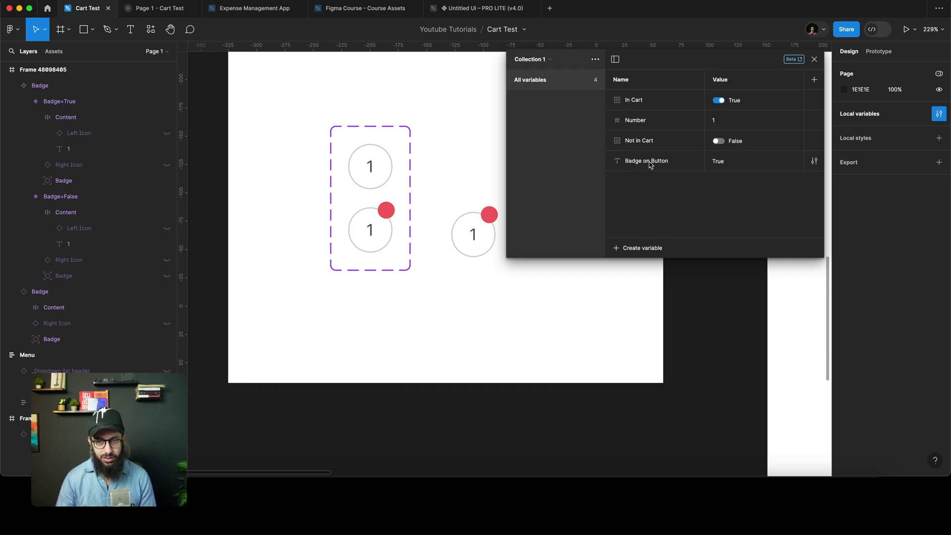
{"action": "left_click", "coordinate": [714, 161]}
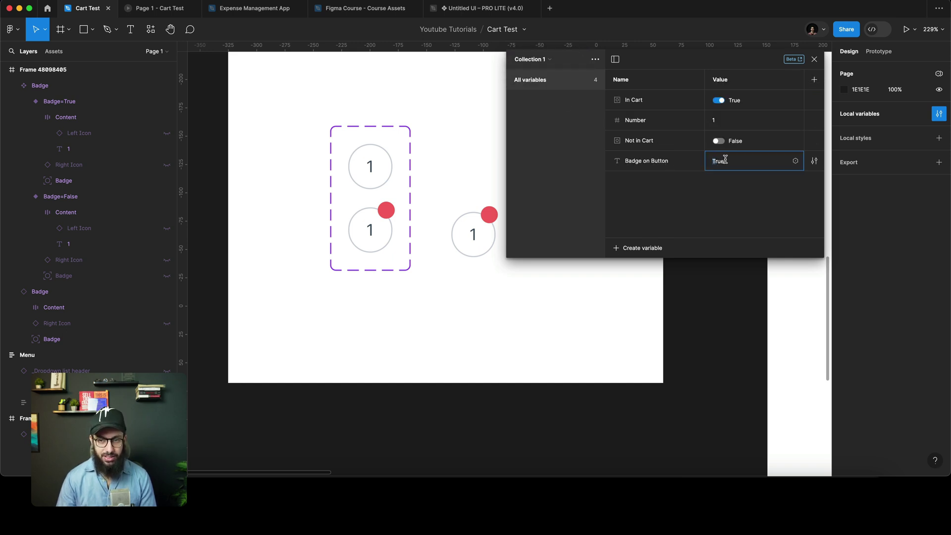
{"action": "key", "text": "Return"}
- Reselect the badge instance, close the variables editor, and switch to the Brave release notes
{"action": "left_click", "coordinate": [464, 226]}
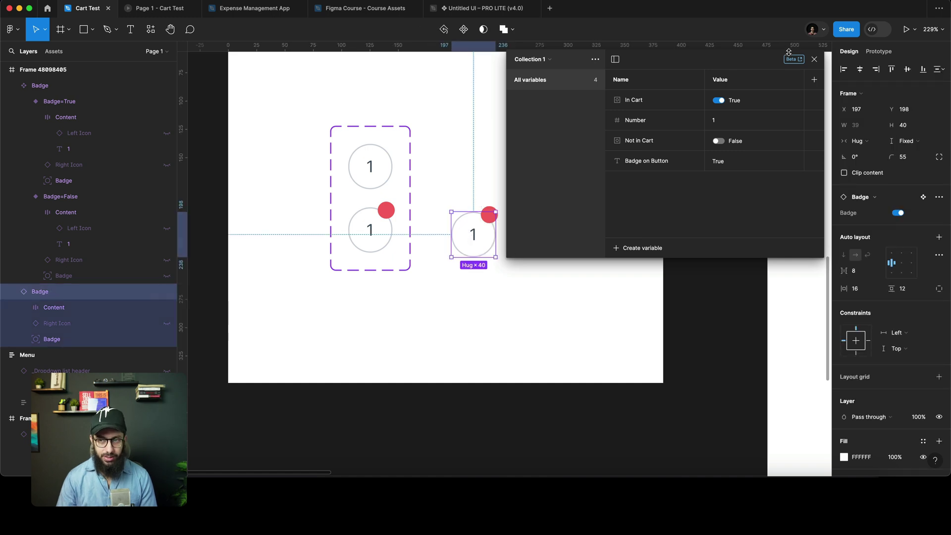
{"action": "left_click", "coordinate": [814, 59]}
{"action": "key", "text": "super+Tab"}
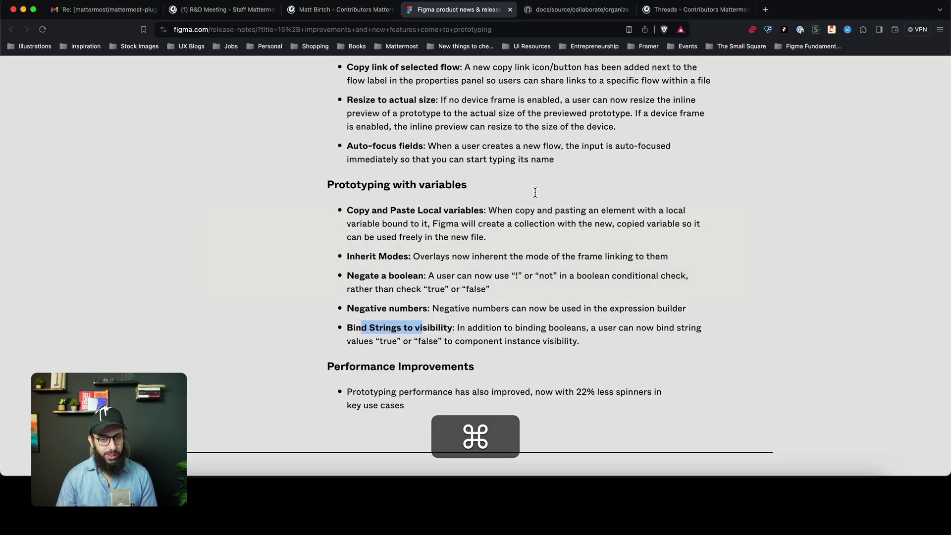
- Read the release notes on binding strings to visibility and performance improvements, then return to Figma
{"action": "scroll", "coordinate": [535, 192], "scroll_direction": "down", "scroll_amount": 4}
{"action": "left_click_drag", "start_coordinate": [405, 313], "coordinate": [350, 306]}
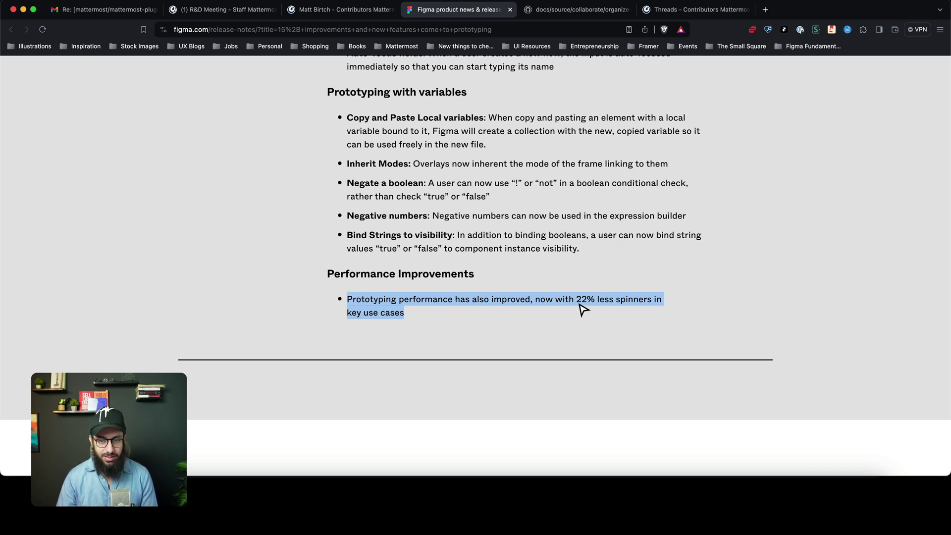
{"action": "key", "text": "super+Tab"}
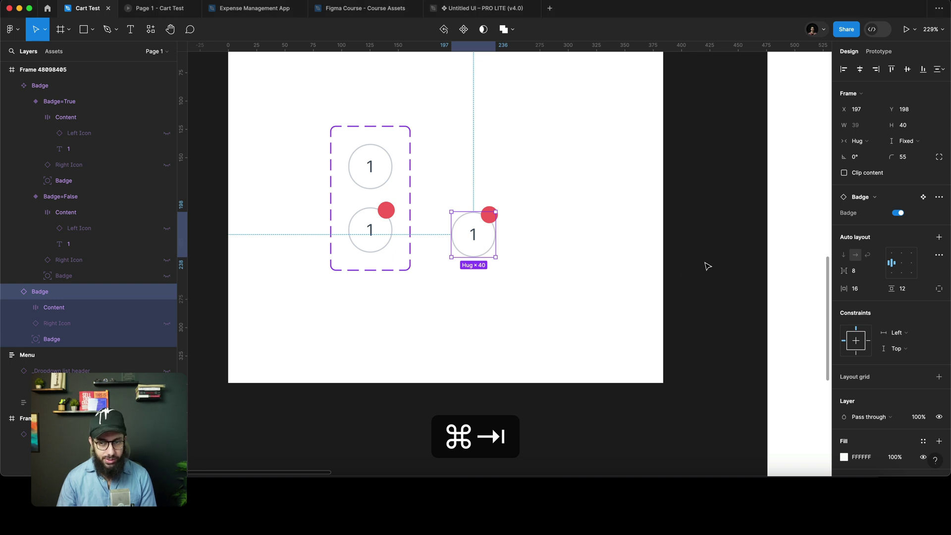
- Deselect the badge and zoom out until Frame 48098405 and Frame 1's Table card show
{"action": "left_click", "coordinate": [707, 265]}
{"action": "scroll", "coordinate": [707, 266], "scroll_direction": "down", "scroll_amount": 3}
{"action": "scroll", "coordinate": [706, 265], "scroll_direction": "down", "scroll_amount": 5}
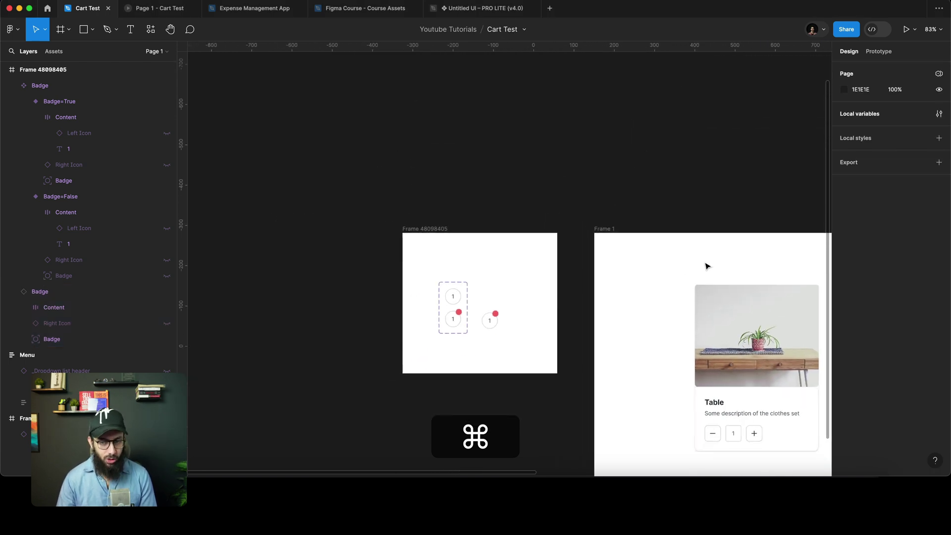
{"action": "scroll", "coordinate": [701, 266], "scroll_direction": "down", "scroll_amount": 3}
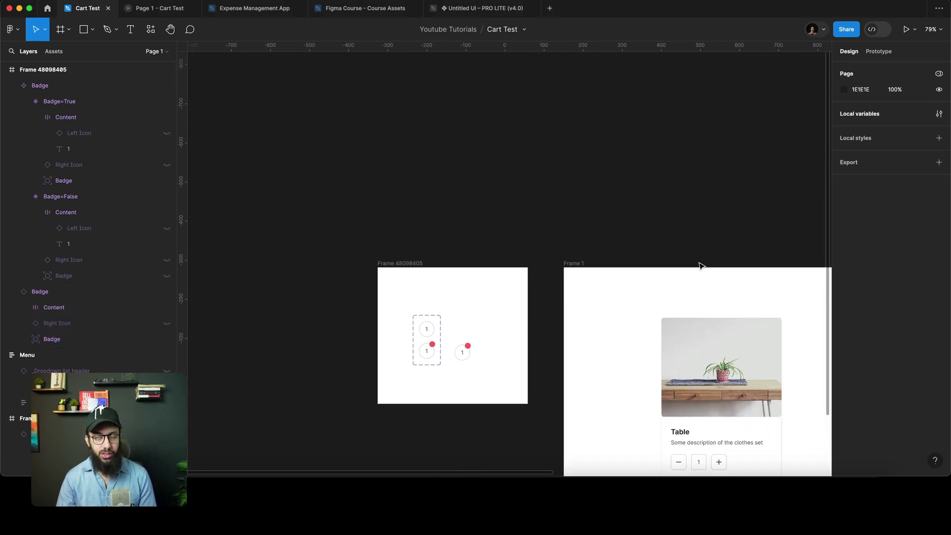
{"action": "scroll", "coordinate": [701, 266], "scroll_direction": "down", "scroll_amount": 1}
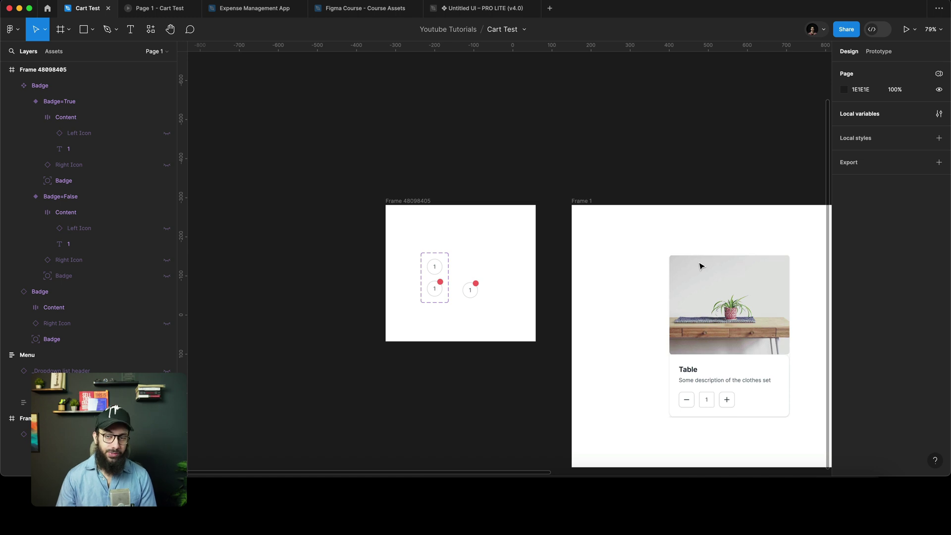